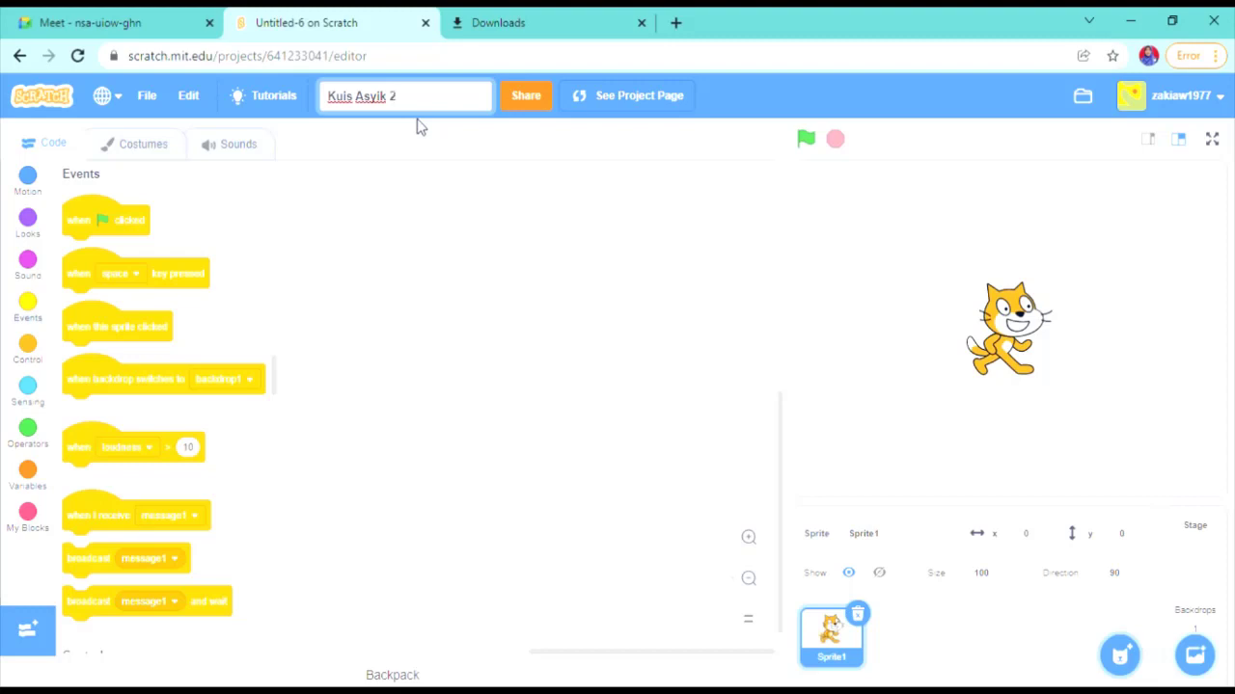
Name the project Kuis Asyik 2 and delete the default cat sprite
key("Return")
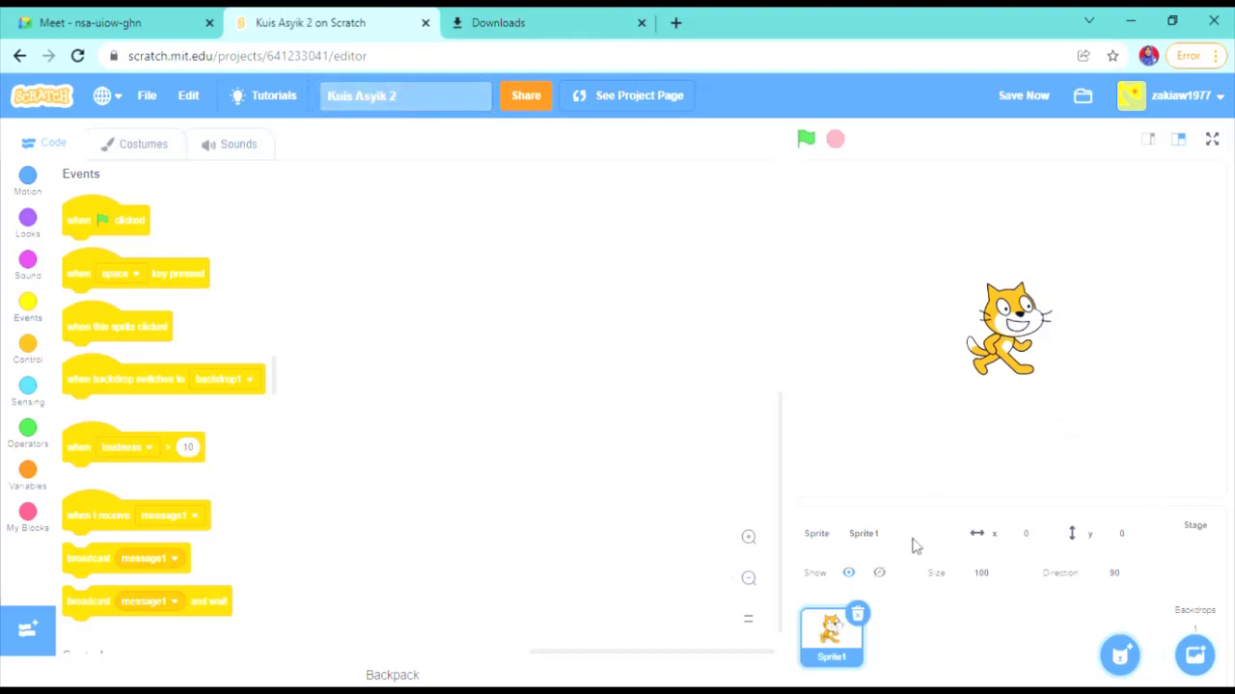
left_click(857, 615)
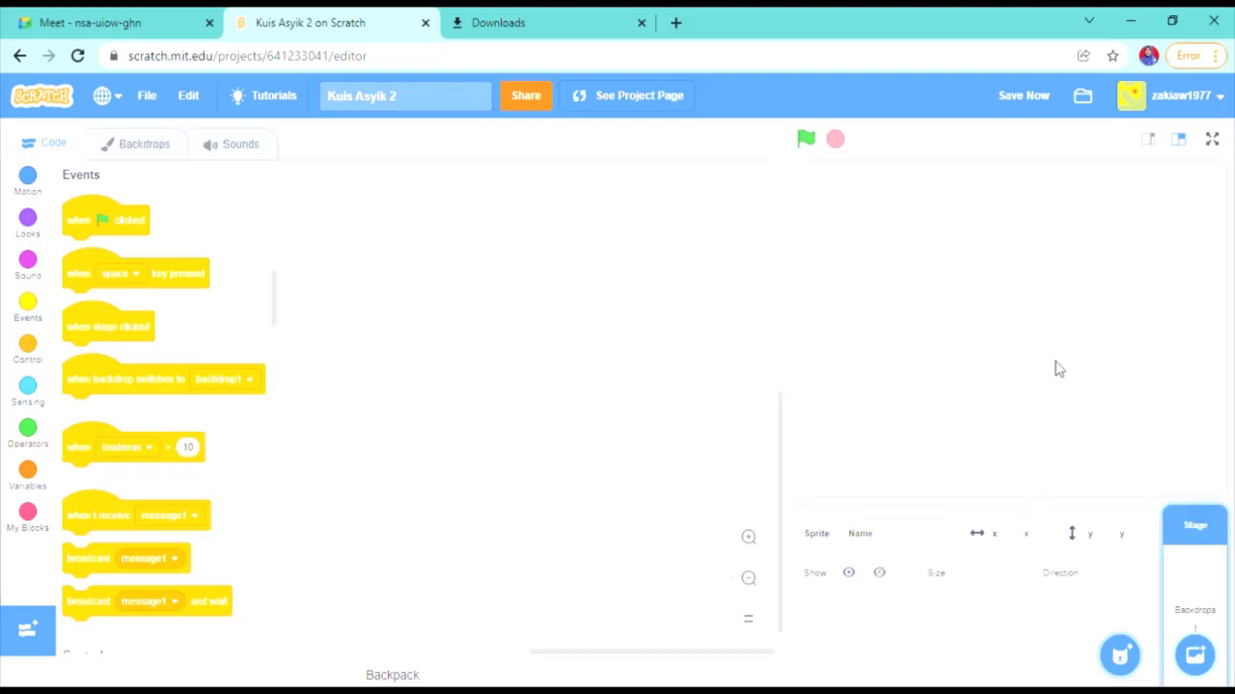
Create a new painted sprite and draw a filled rectangle about 206 by 78 in the middle of its costume
mouse_move(1119, 656)
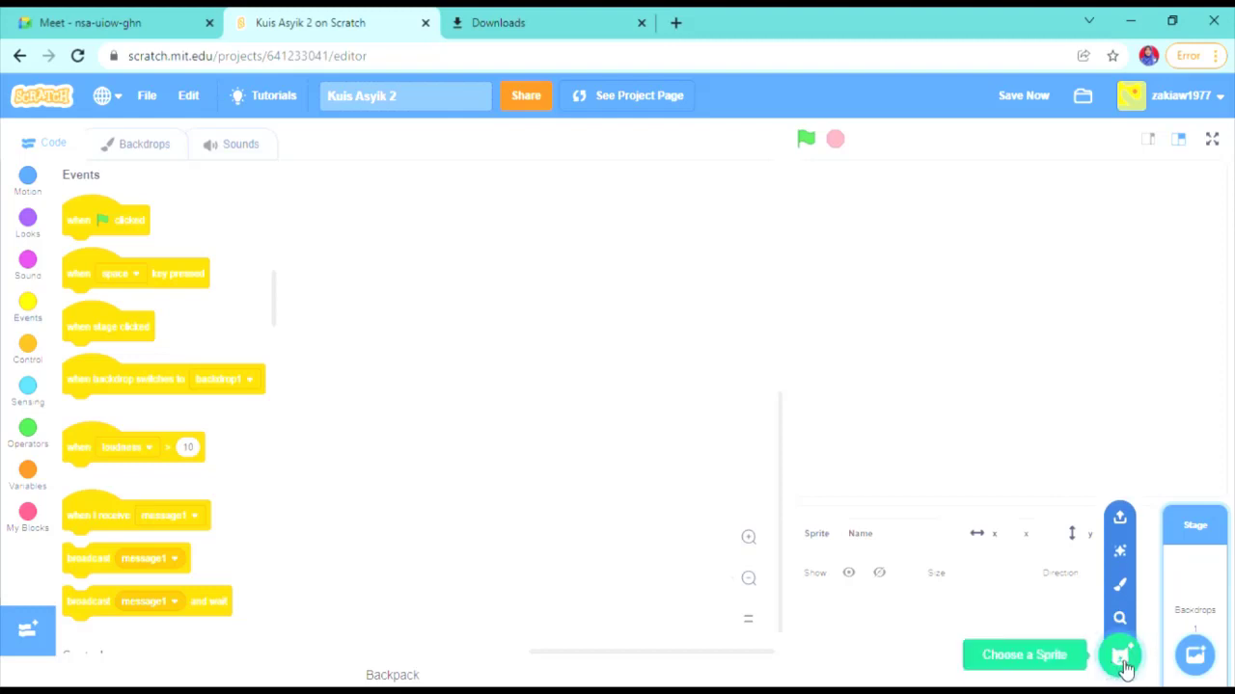
left_click(1122, 583)
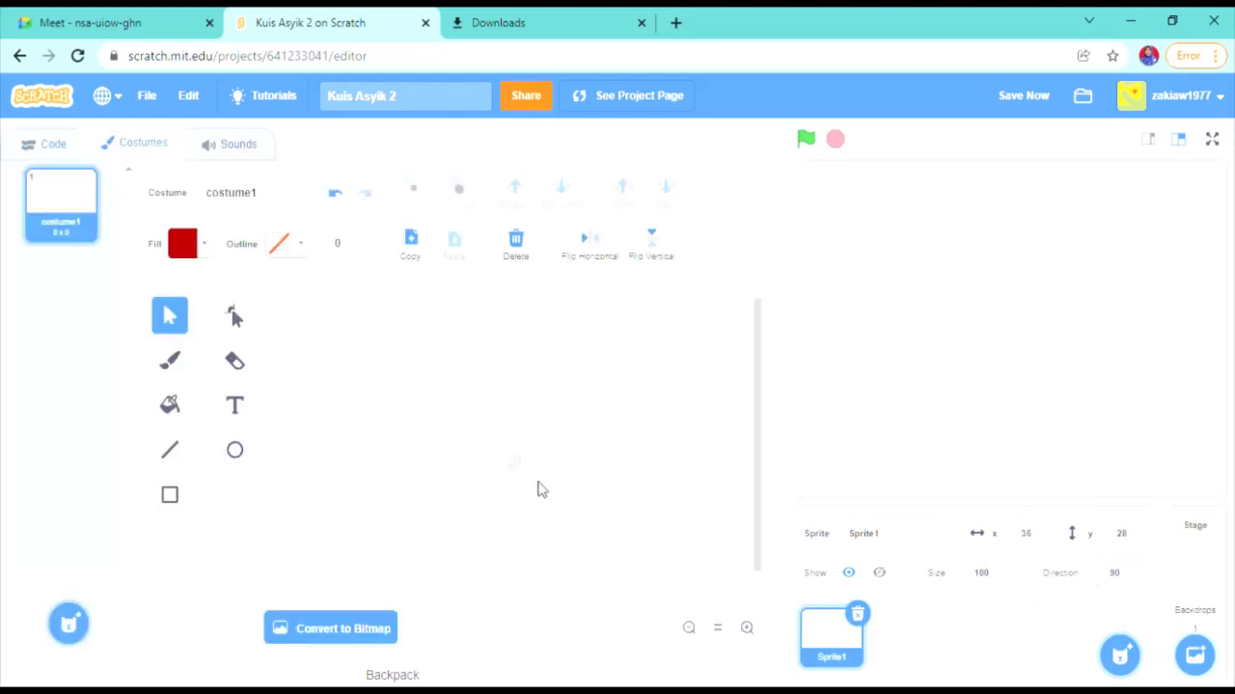
left_click(174, 505)
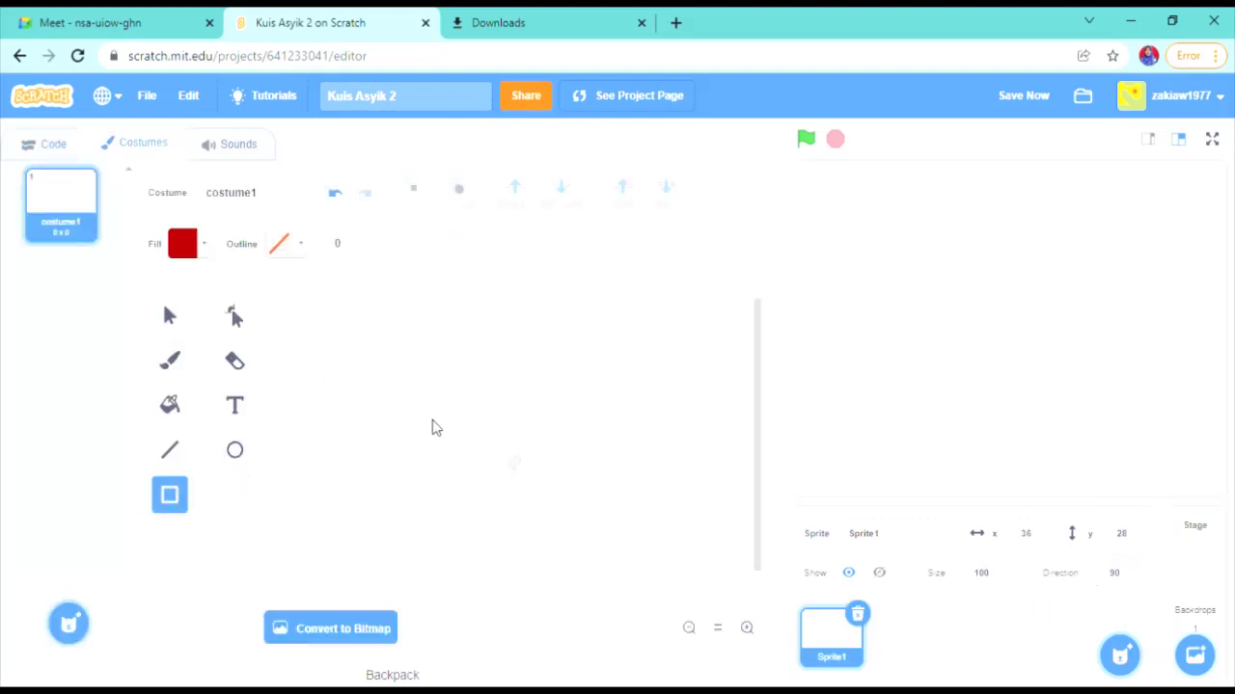
left_click_drag(438, 432, 549, 482)
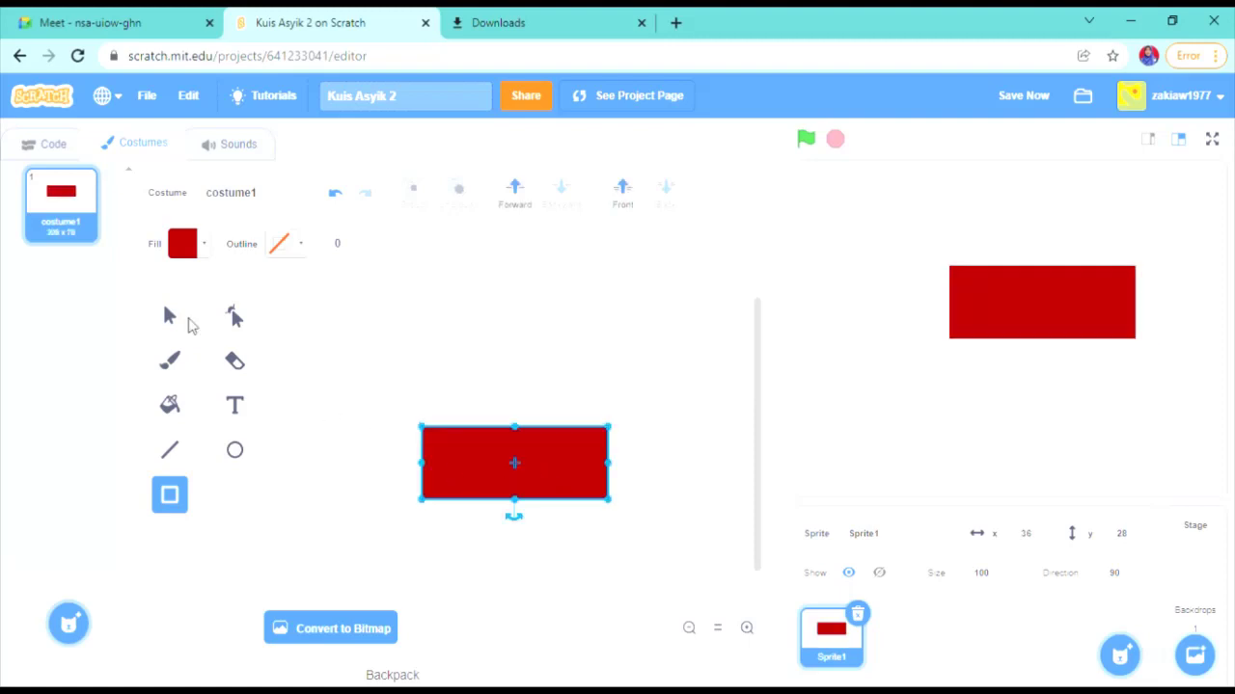
Change the rectangle's fill to bright green with a color value of about 32
left_click(185, 255)
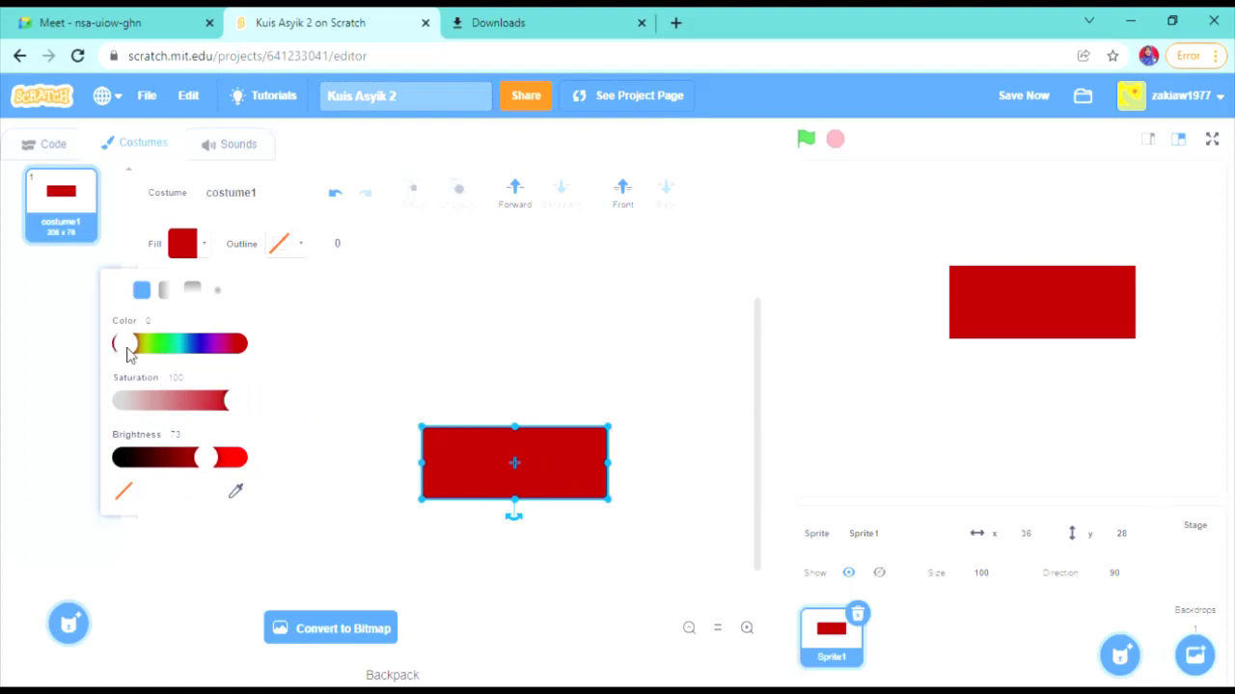
left_click_drag(126, 347, 157, 372)
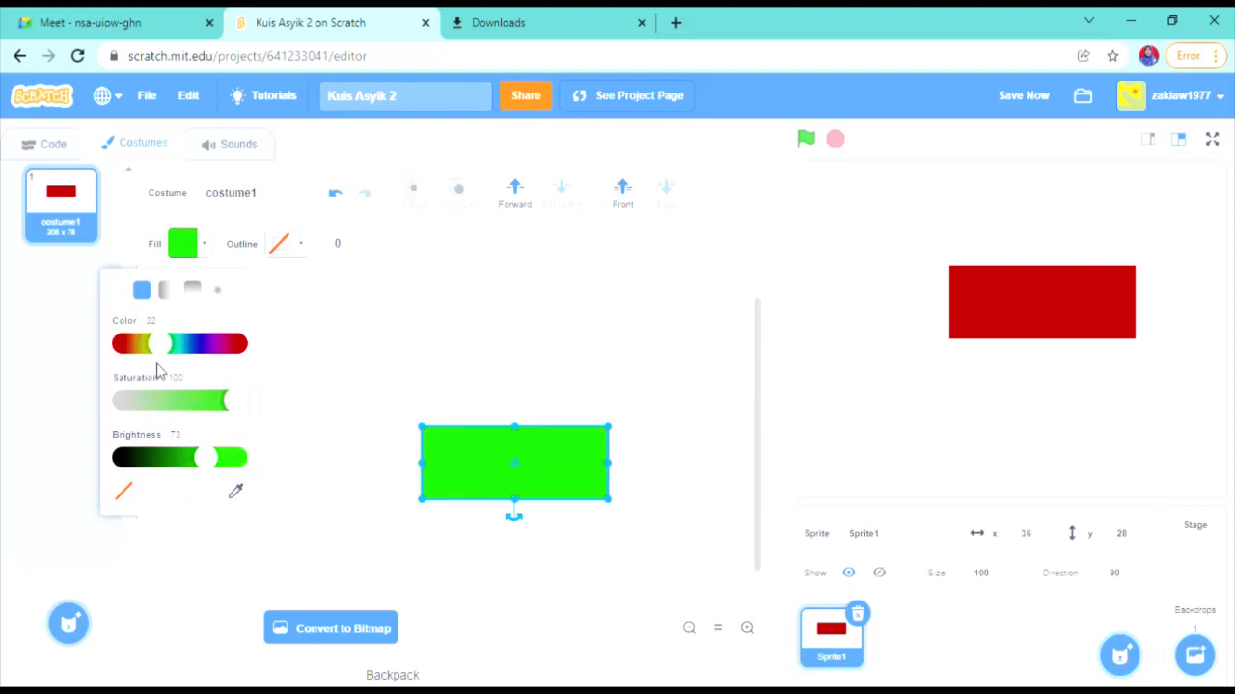
left_click(557, 377)
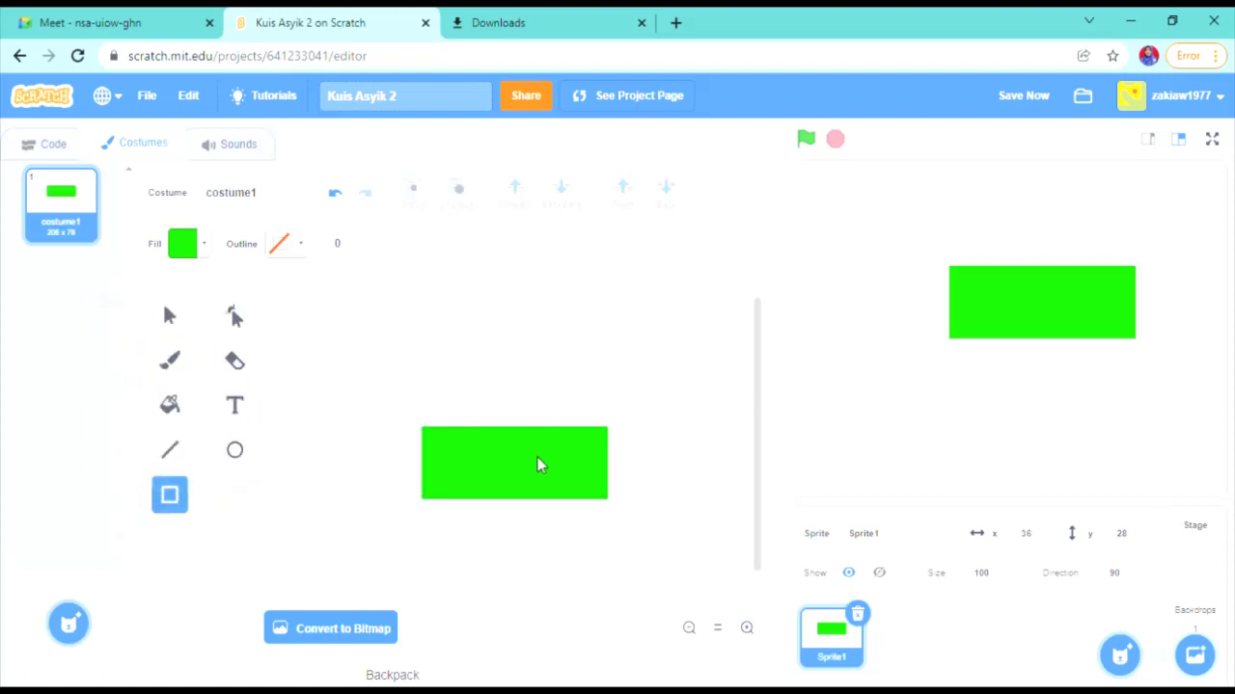
Set the text fill to black with brightness 0 and add the text "Start" in Pixel font above the rectangle
left_click(243, 413)
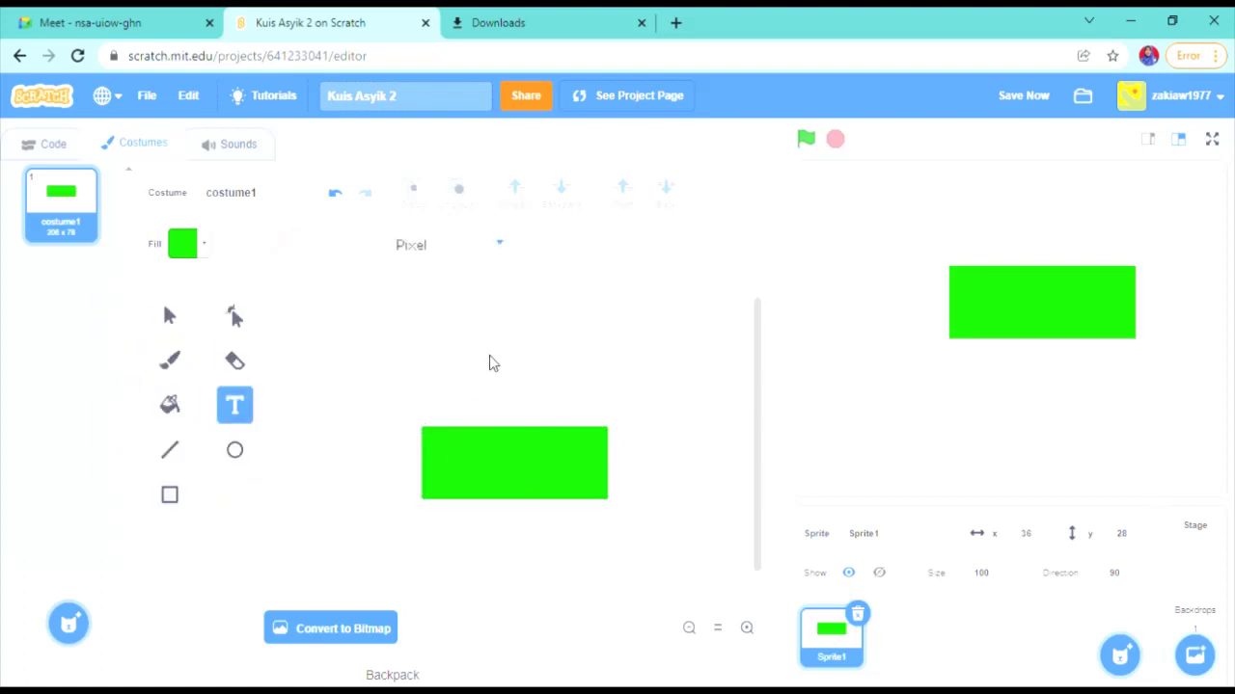
left_click(183, 245)
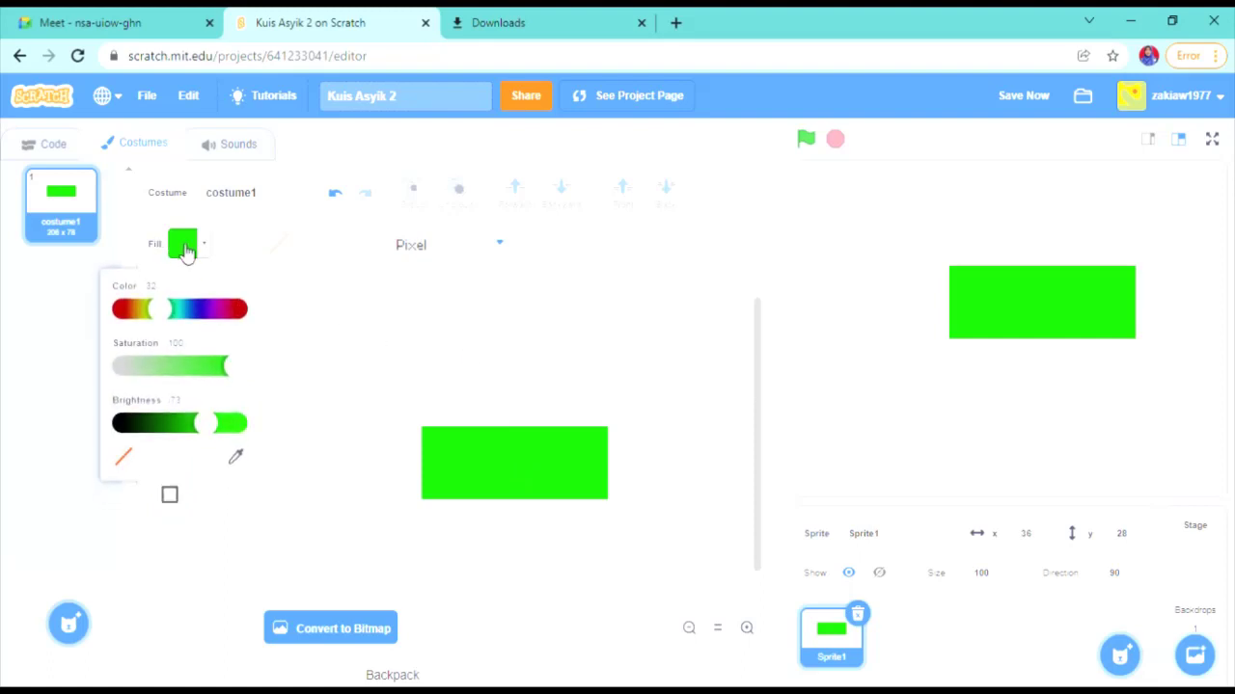
left_click_drag(201, 421, 116, 420)
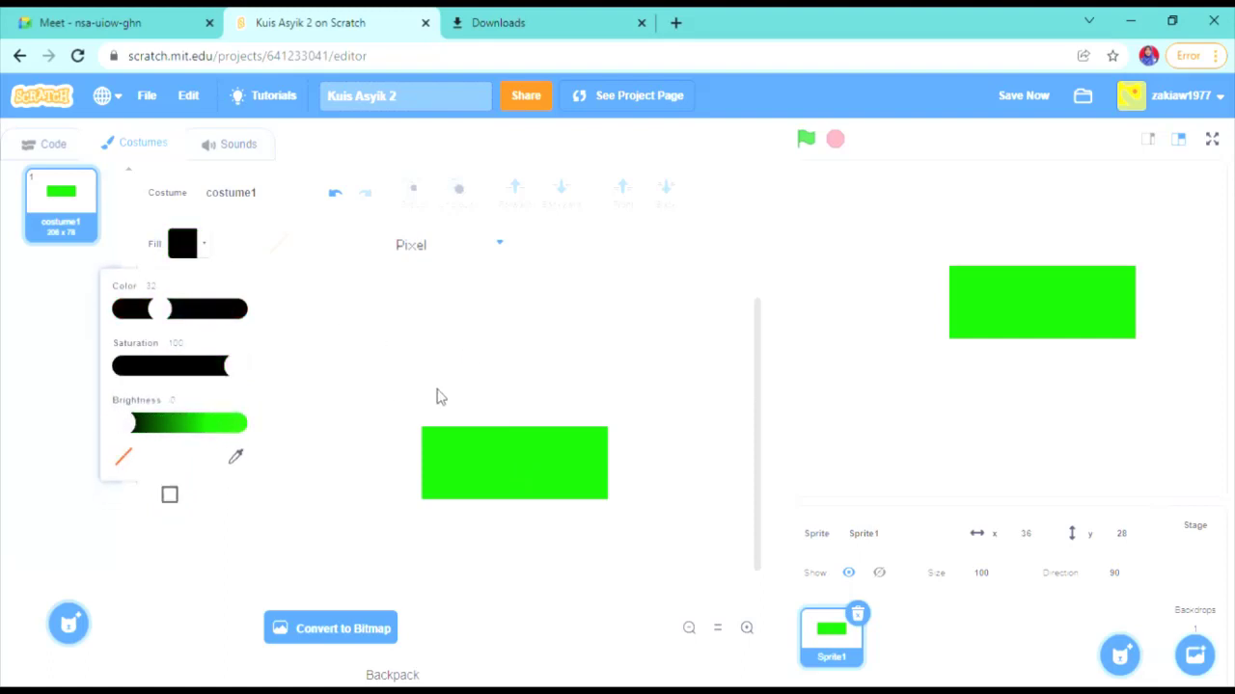
left_click(469, 355)
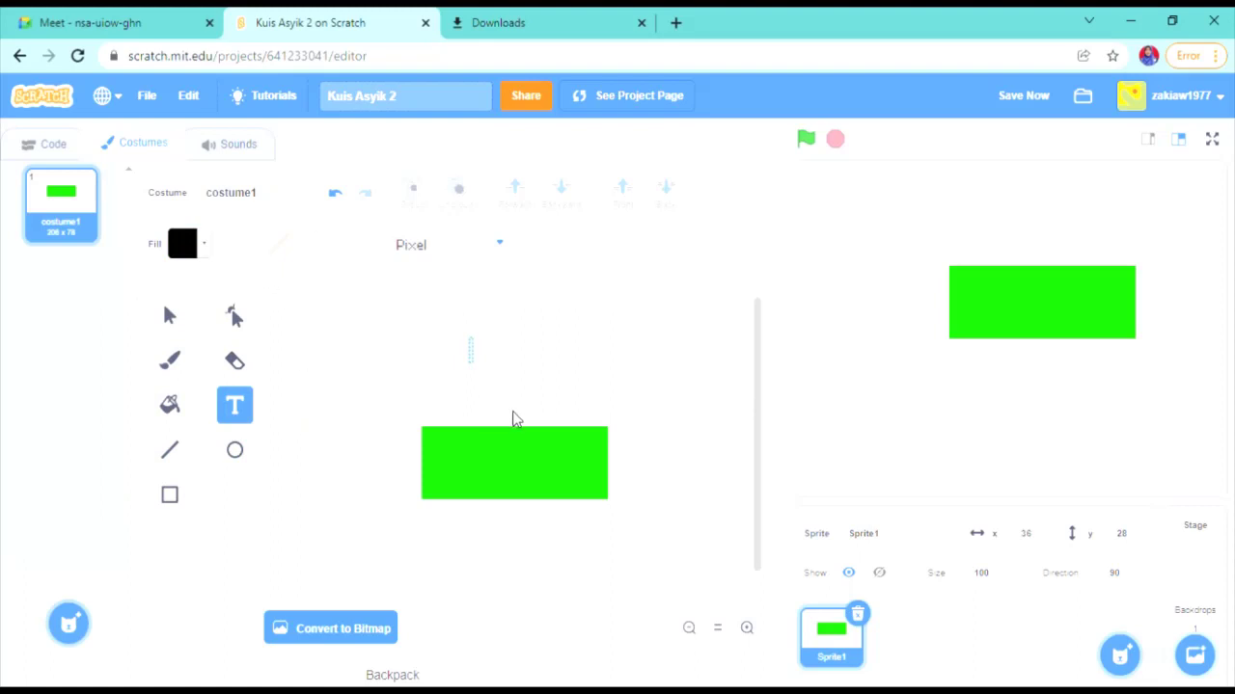
type("Start")
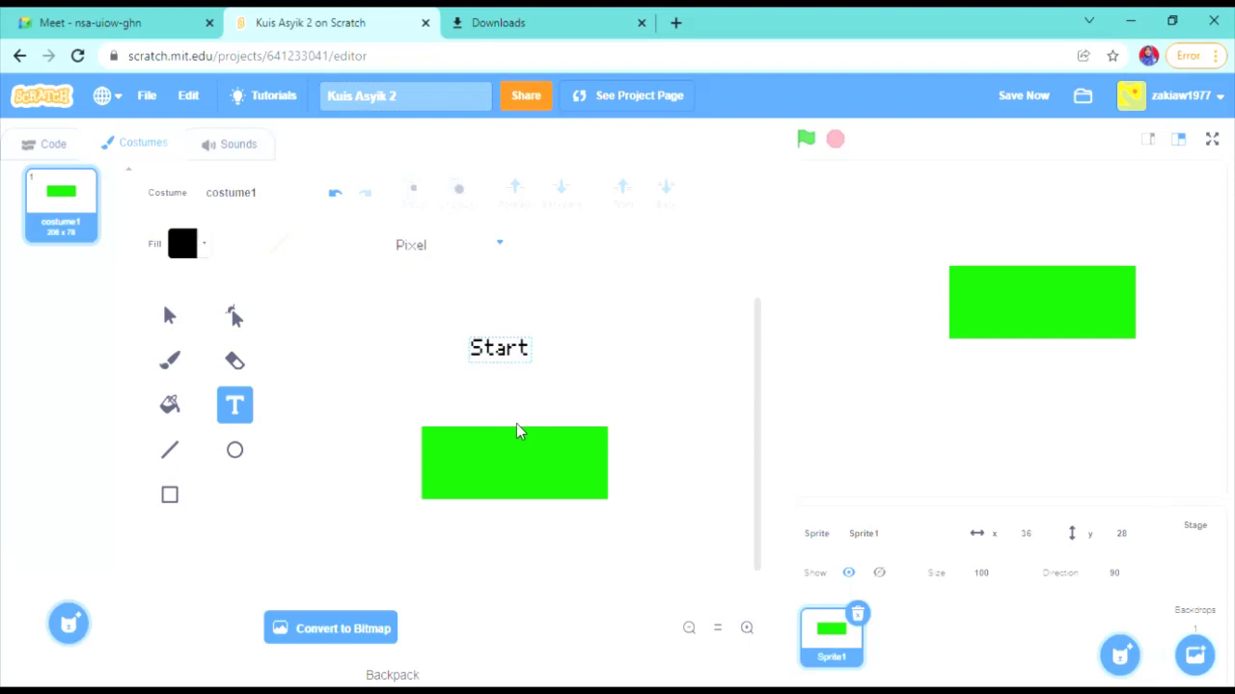
Enlarge the "Start" text and place it over the middle of the green rectangle
left_click(519, 405)
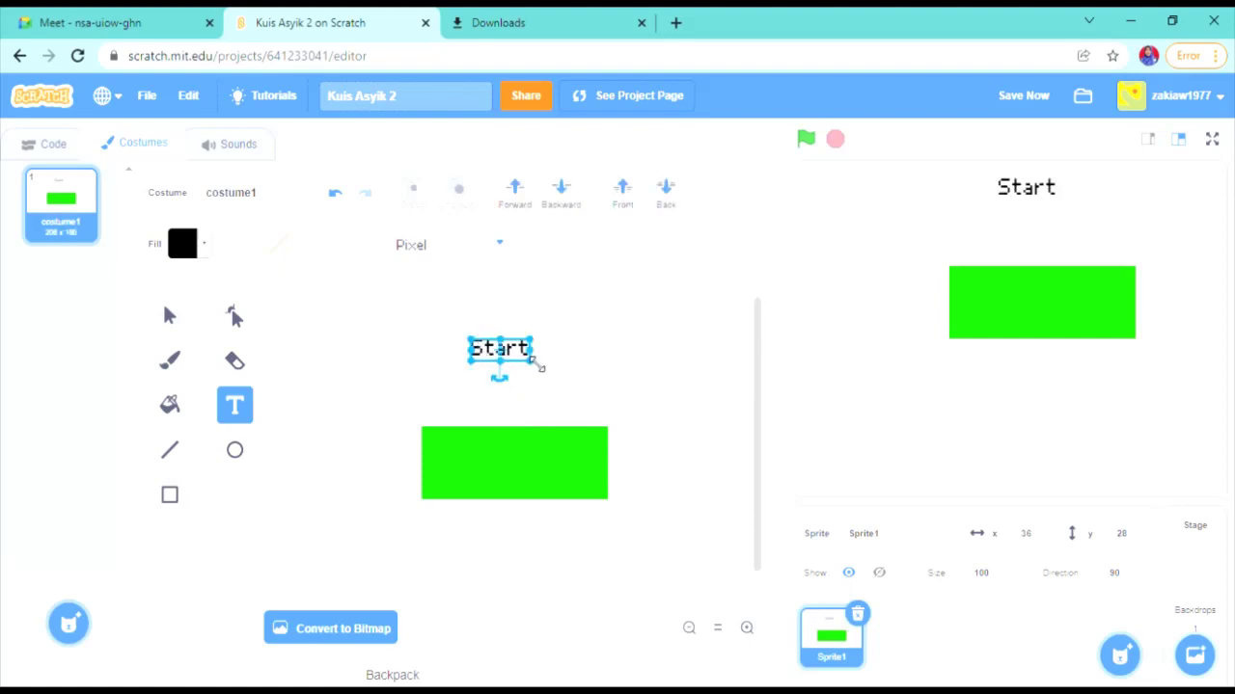
left_click_drag(536, 364, 535, 467)
left_click(584, 381)
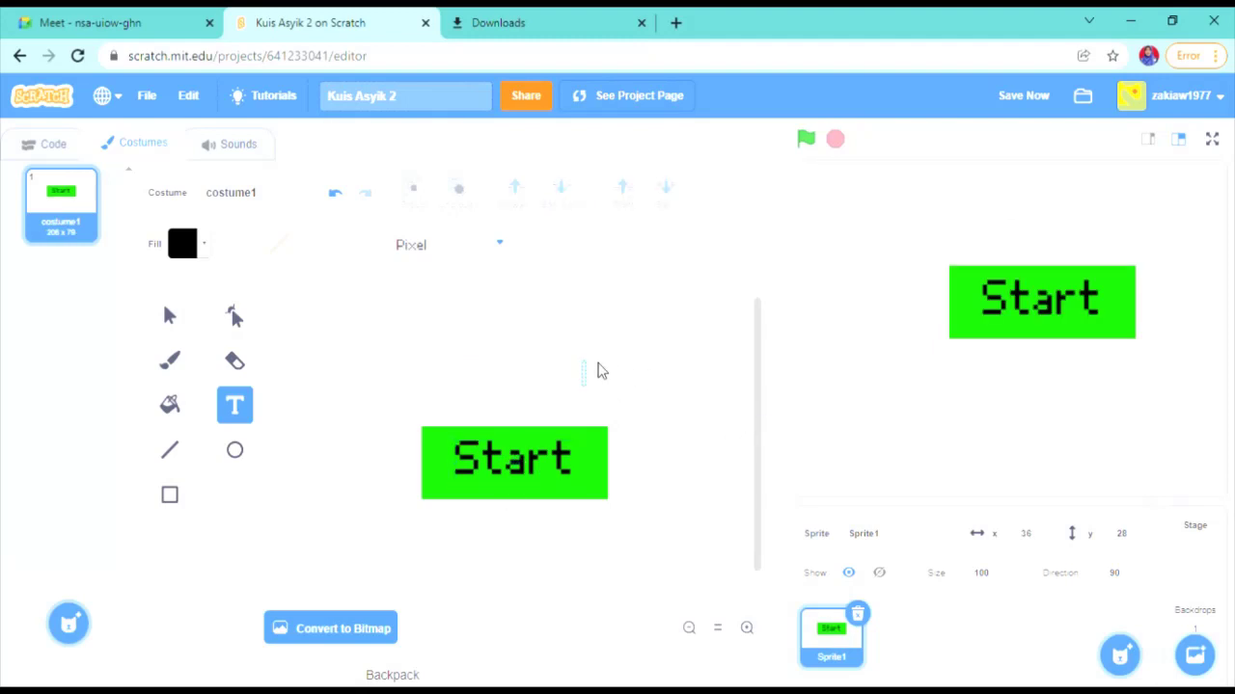
Rename the costume Tombol and the sprite Tombol Start
left_click(275, 206)
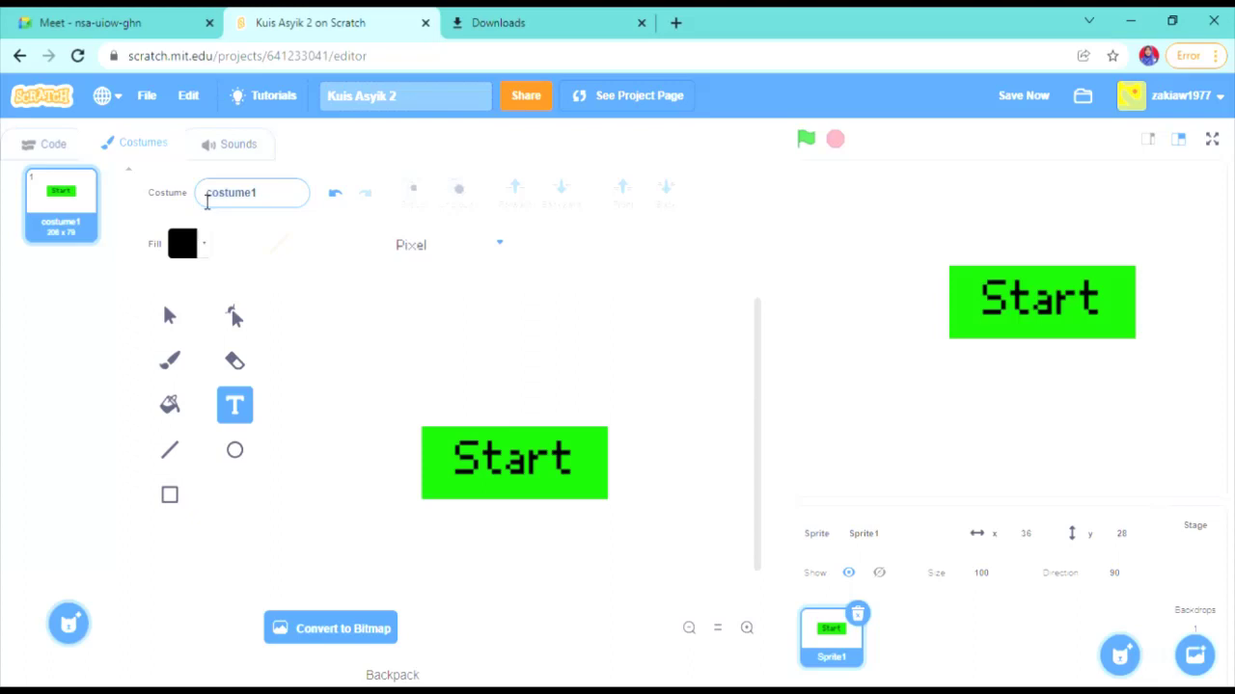
key("ctrl+a")
type("To")
key("Return")
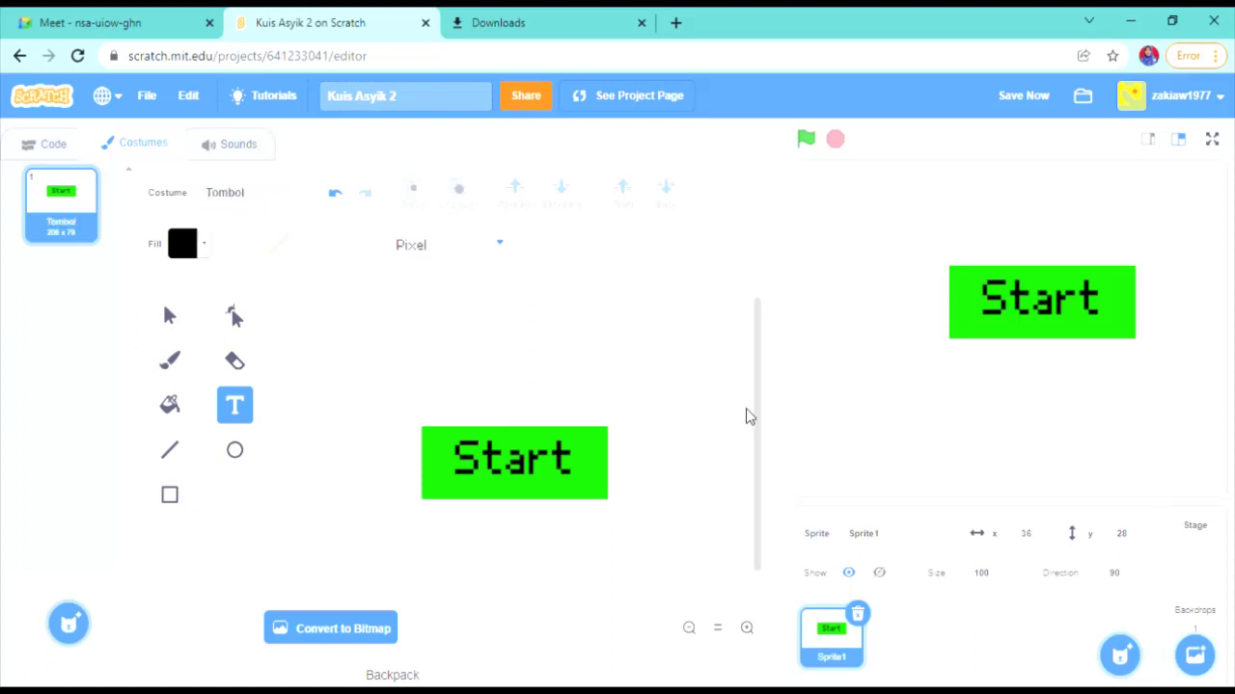
left_click(883, 533)
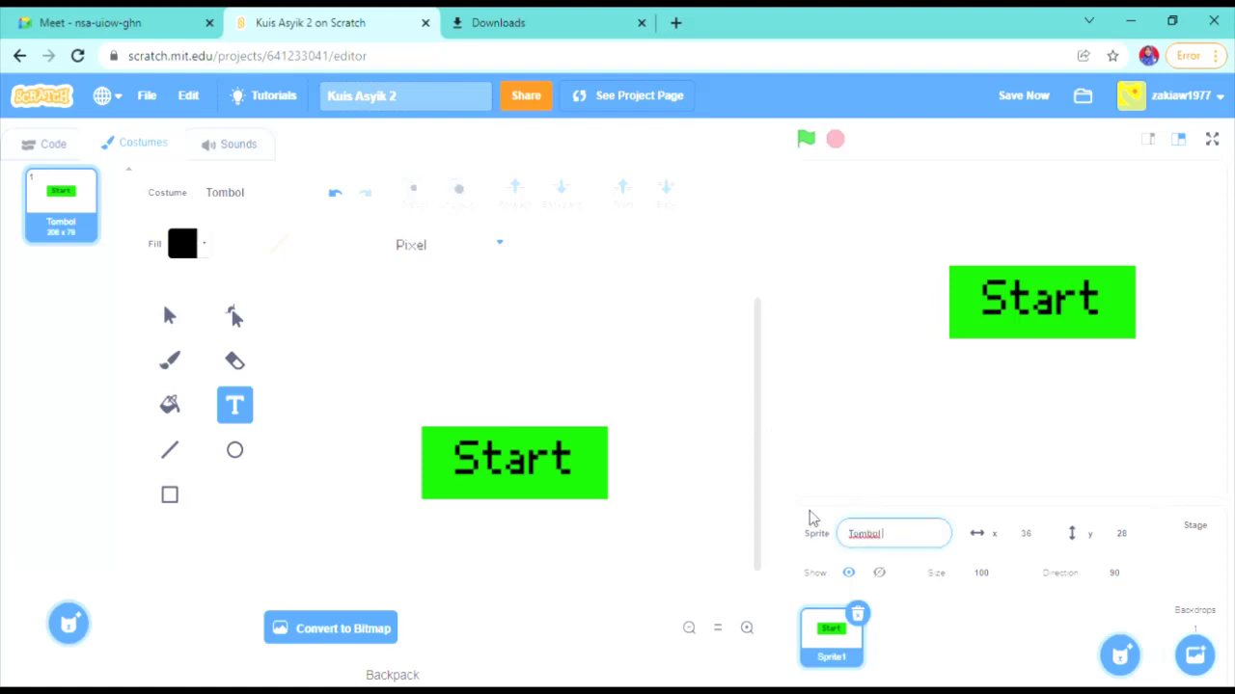
key("Return")
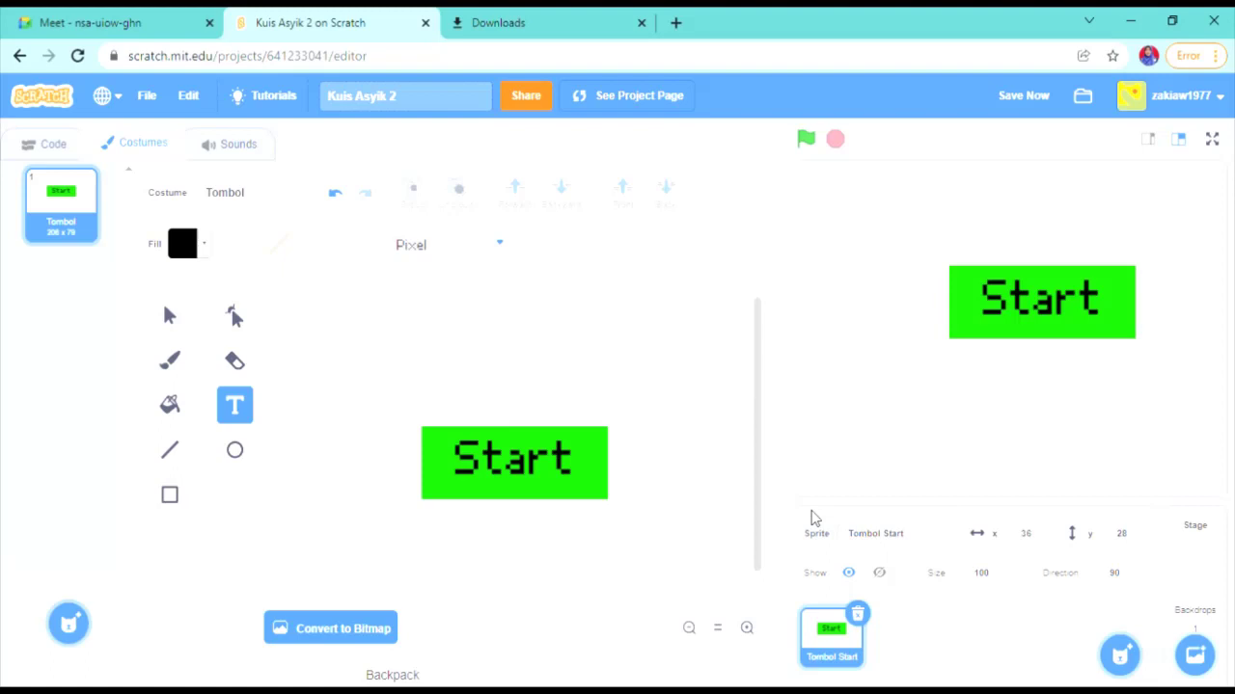
left_click(646, 538)
Move the Start button near the centre of the stage, at about x 9, y 3, and switch to its code
left_click_drag(1051, 325, 1028, 354)
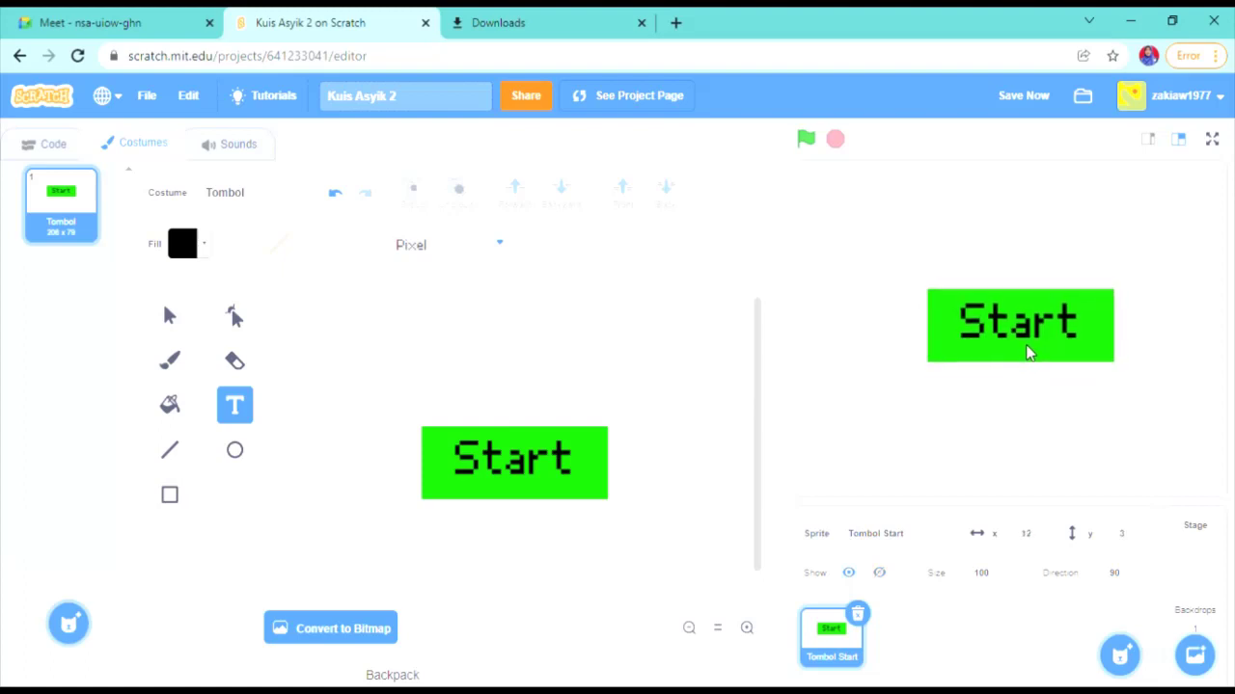
left_click(53, 144)
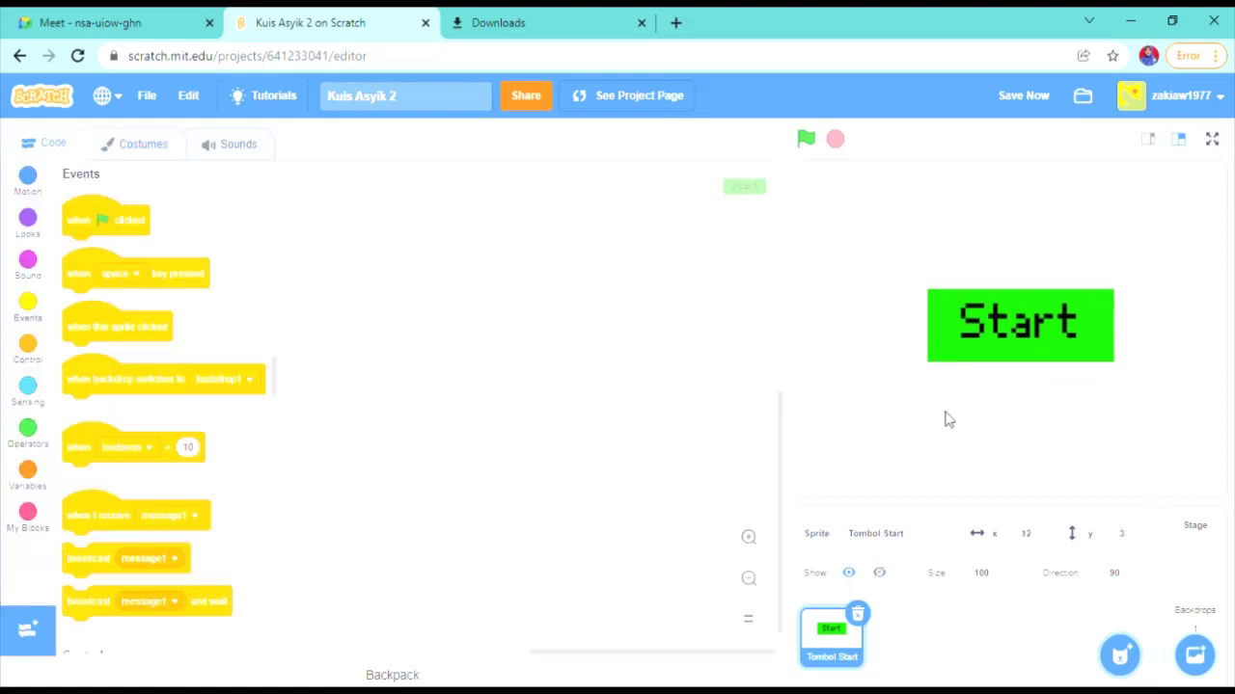
mouse_move(1011, 341)
left_mouse_down()
mouse_move(1007, 352)
mouse_move(1004, 339)
left_mouse_up()
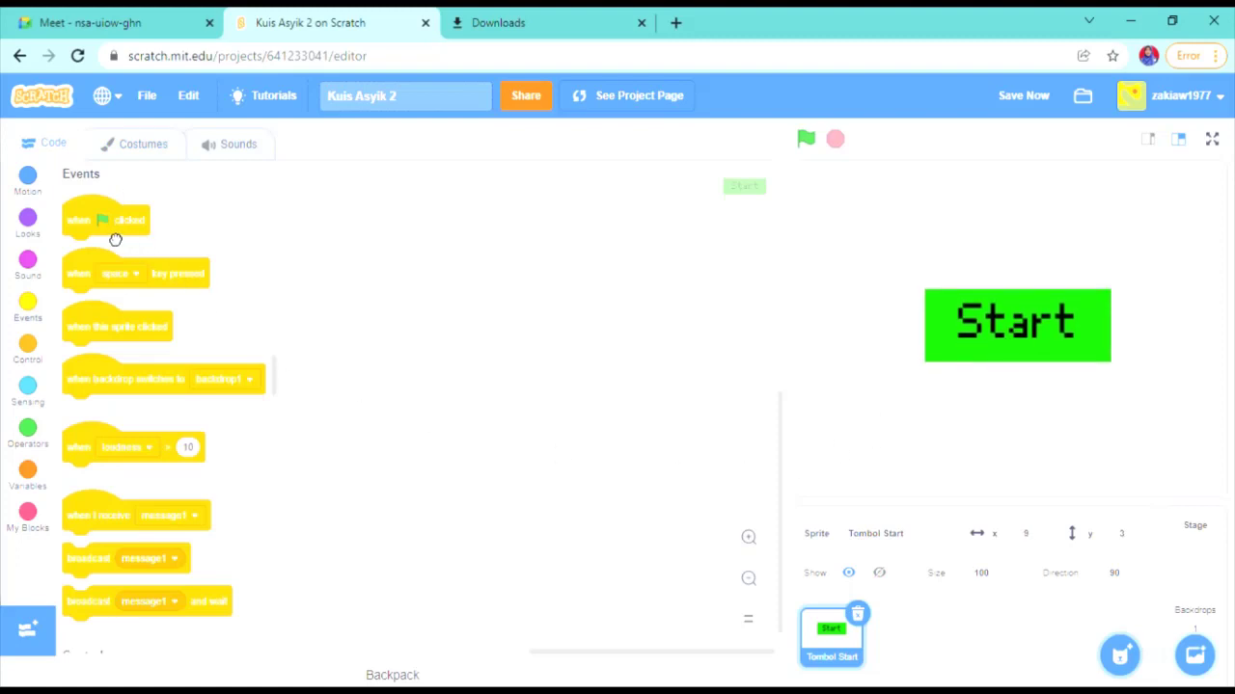
Build a script for the Start button that shows the sprite when the green flag is clicked
left_click_drag(115, 238, 404, 273)
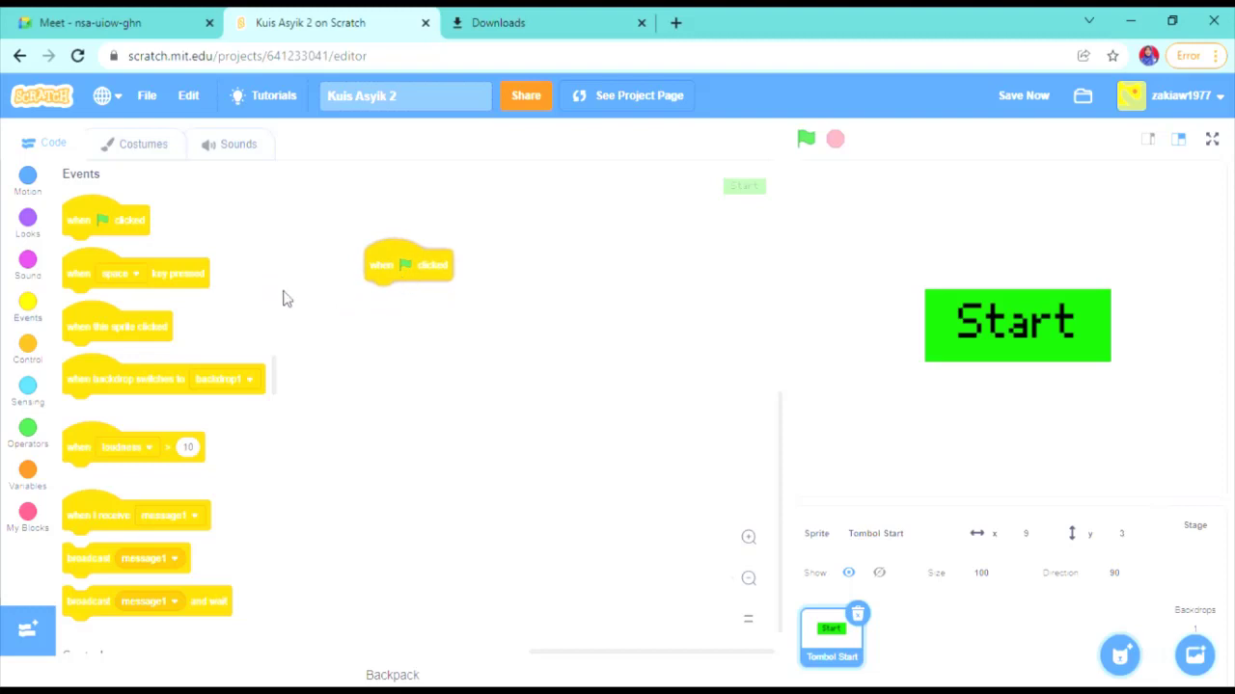
left_click(28, 263)
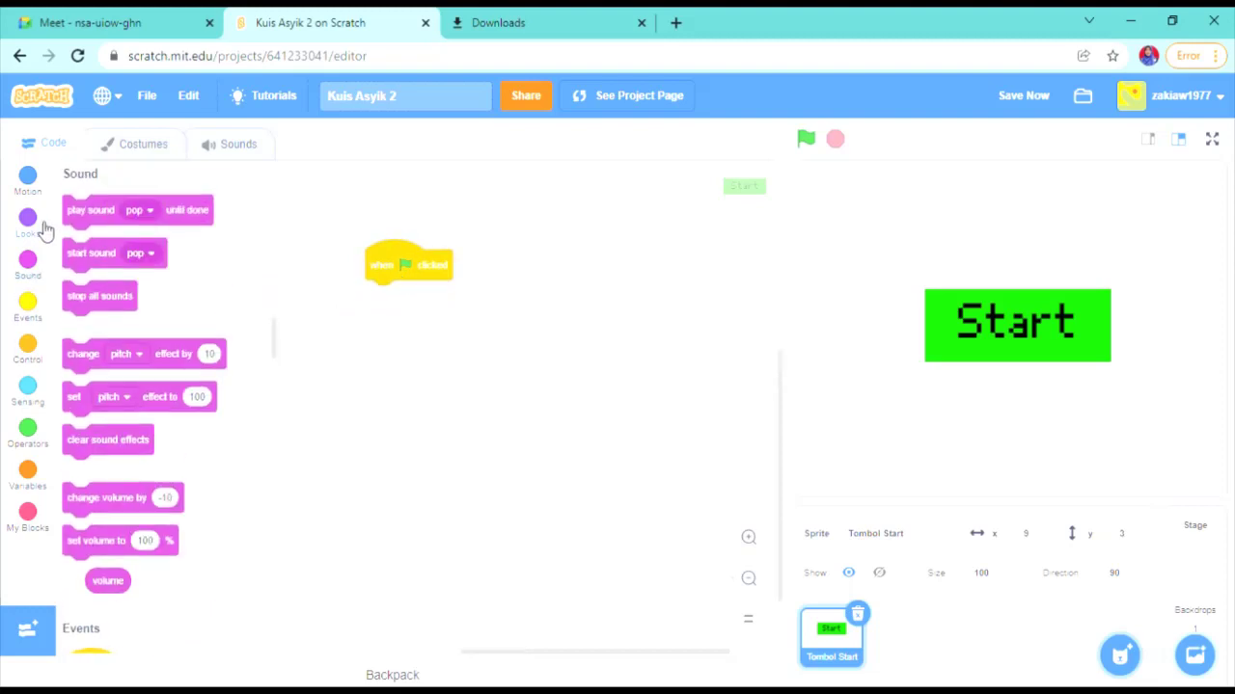
left_click(42, 228)
scroll(120, 538, "down", 3)
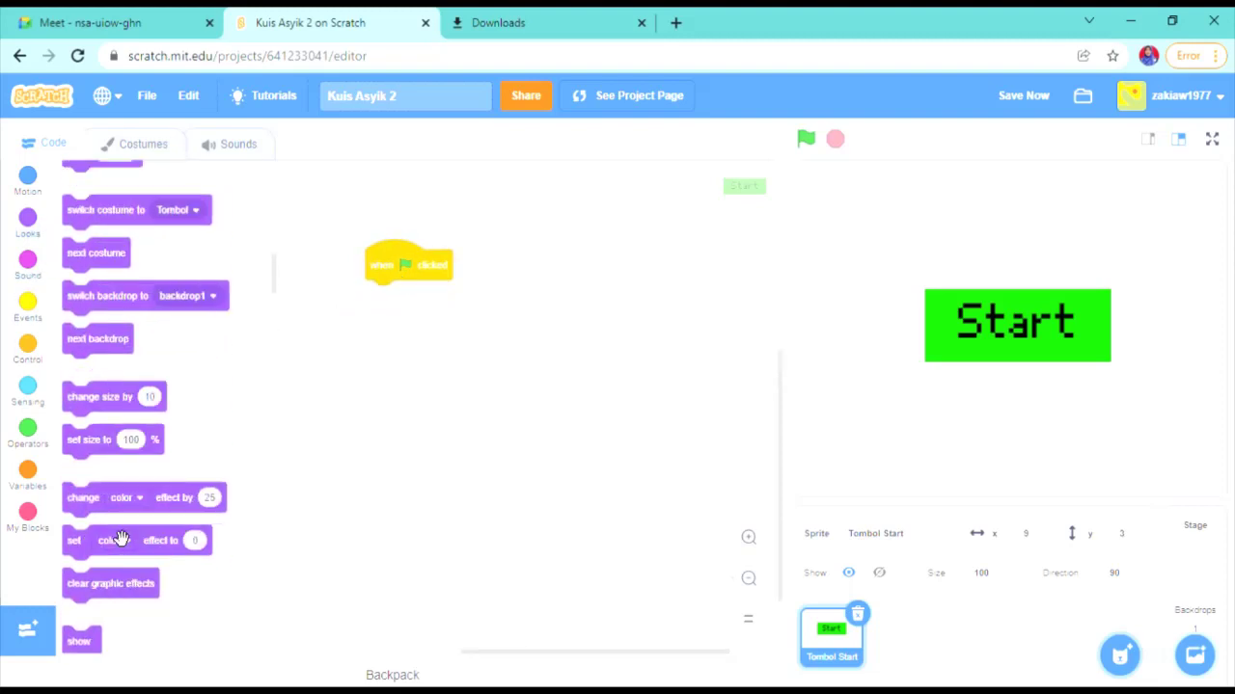
scroll(121, 539, "down", 2)
left_click_drag(84, 552, 417, 284)
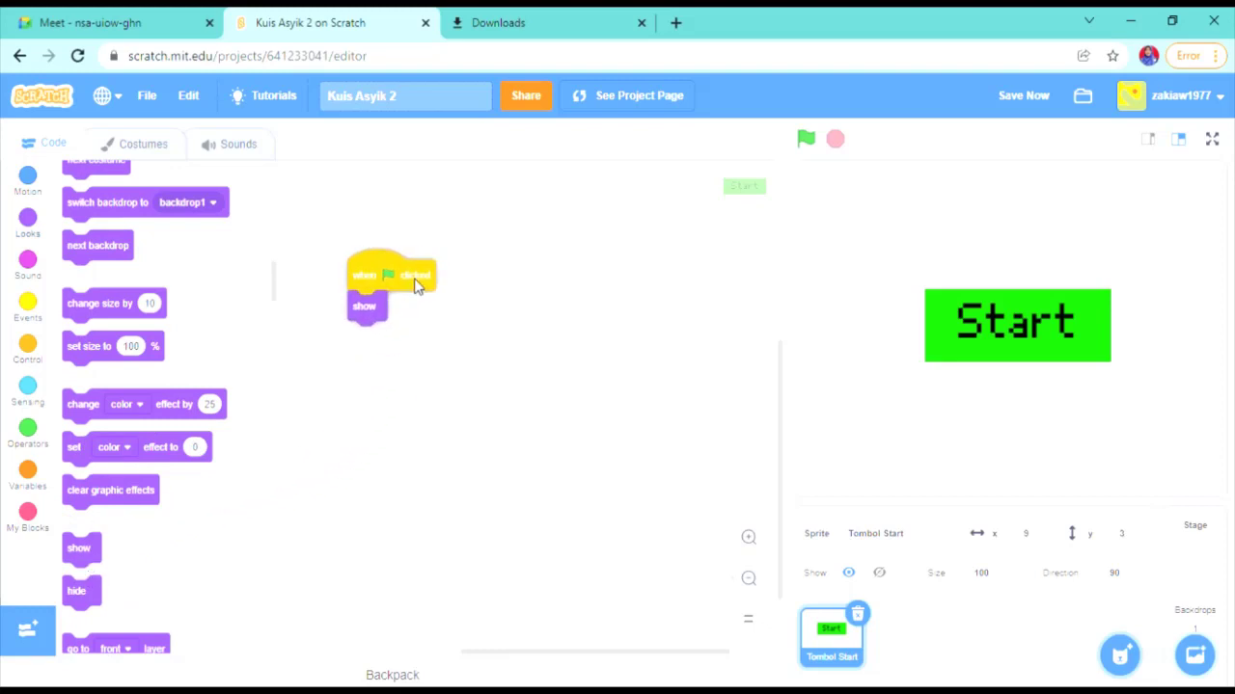
Add a second script with a "when this sprite clicked" block and attach a broadcast block beneath it
left_click(28, 345)
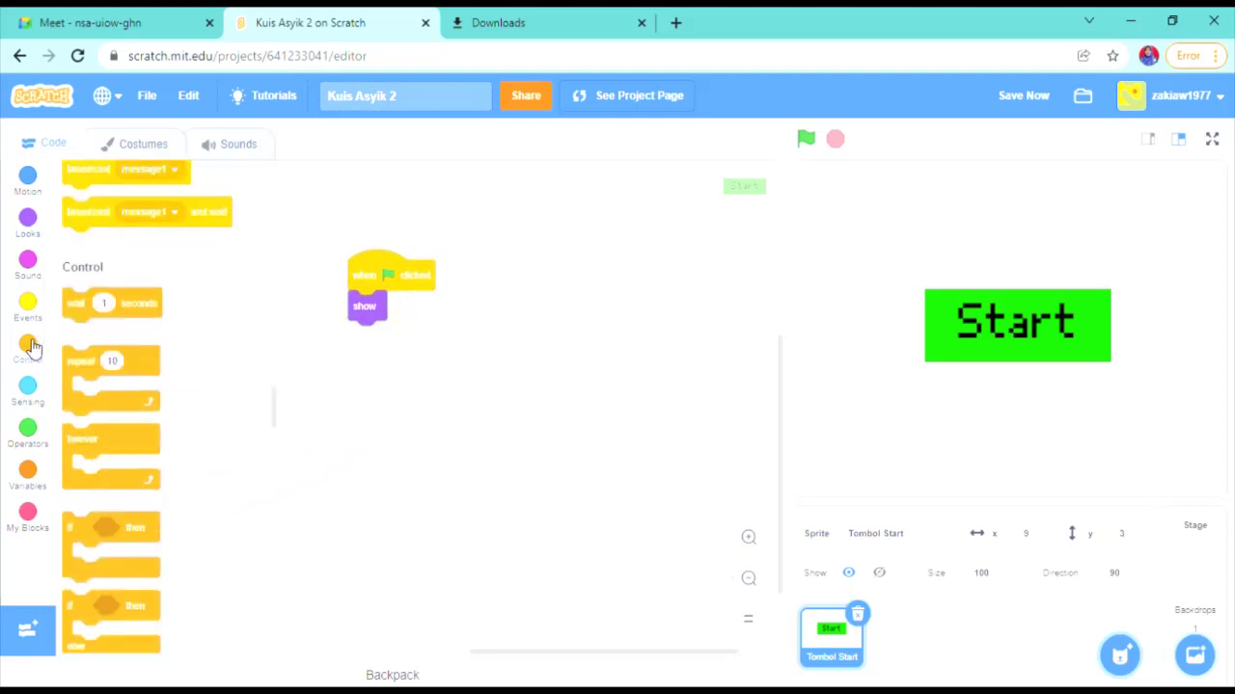
scroll(157, 421, "up", 3)
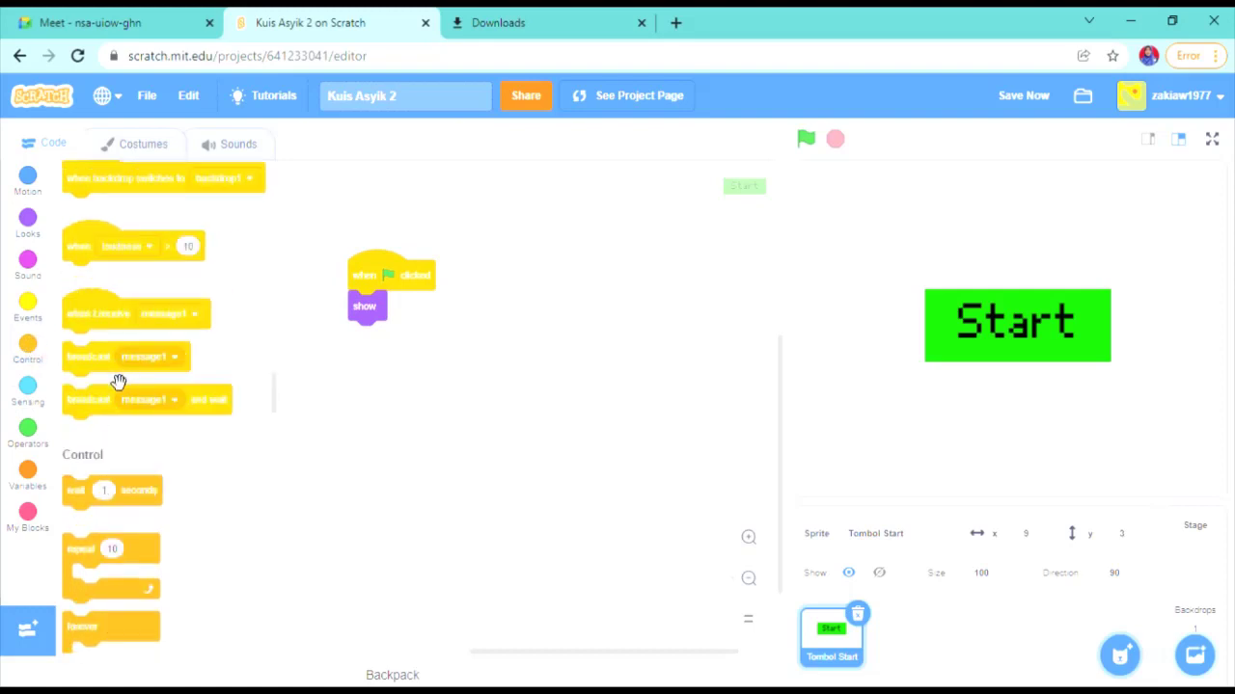
scroll(118, 382, "up", 2)
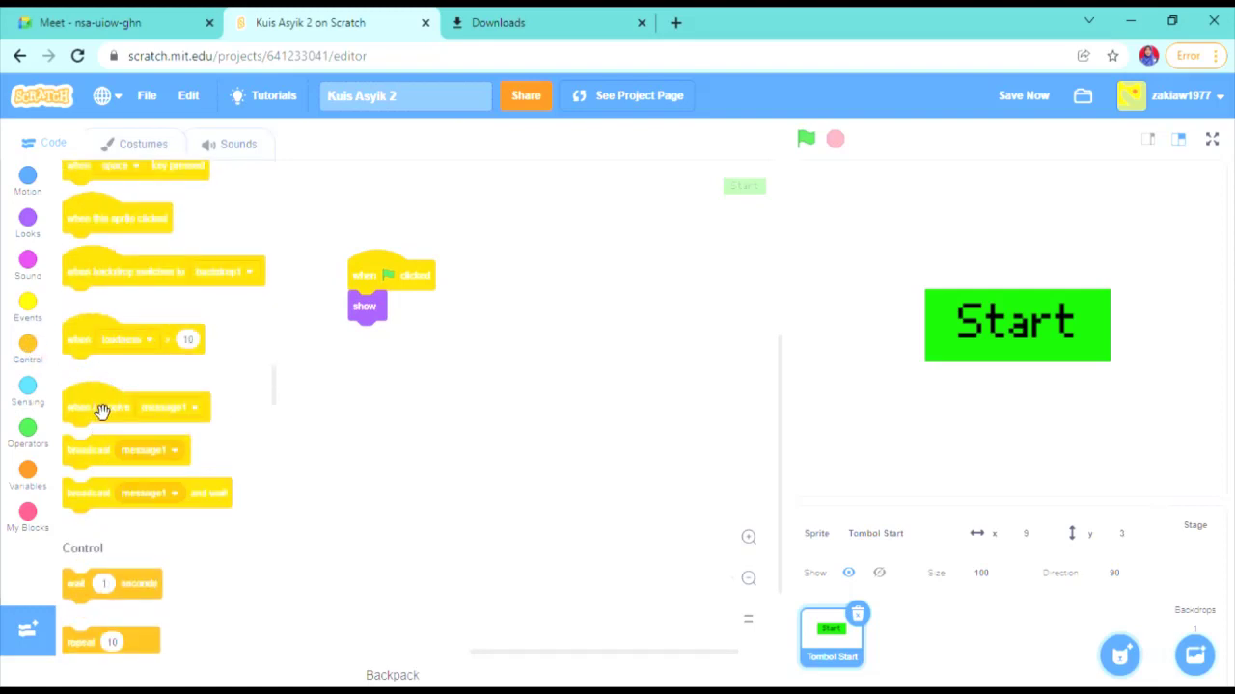
scroll(101, 386, "up", 2)
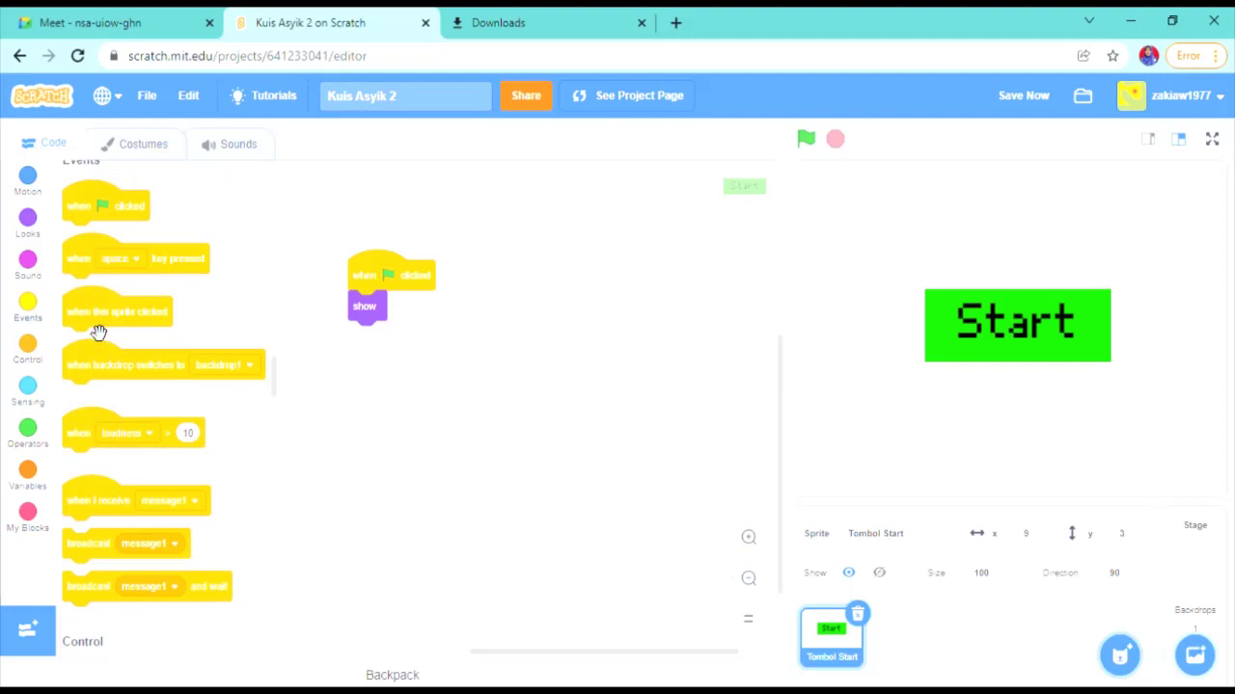
left_click_drag(100, 324, 539, 296)
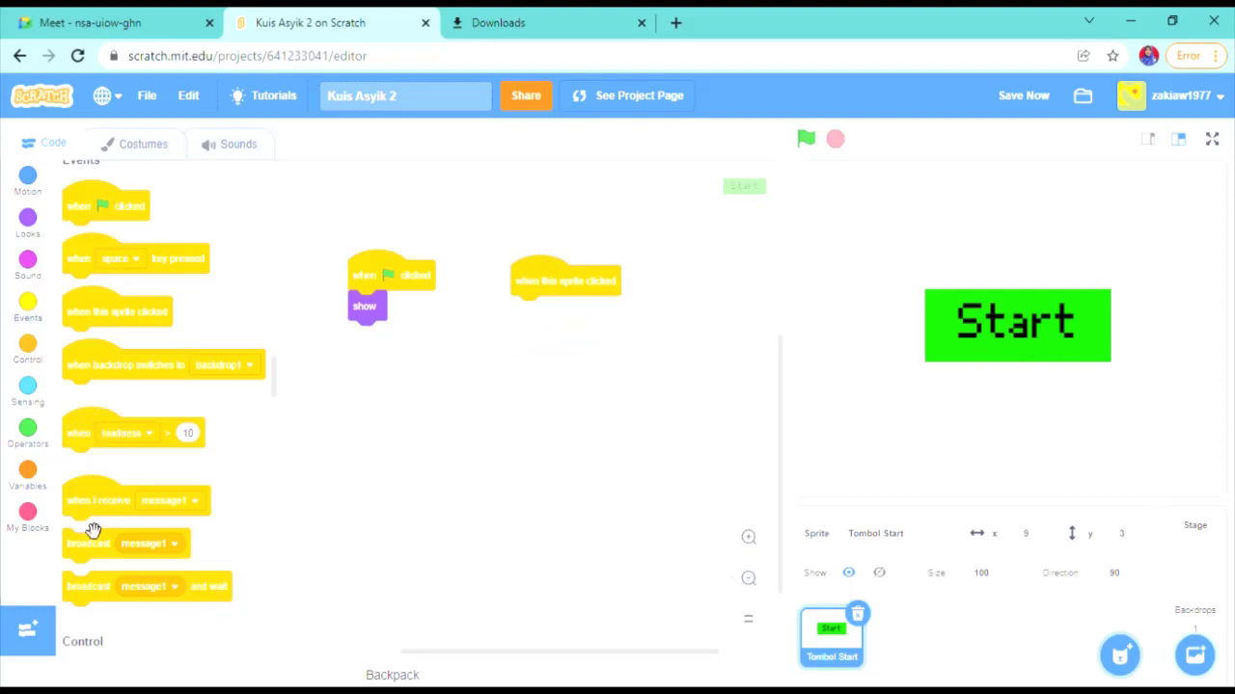
left_click_drag(95, 550, 539, 334)
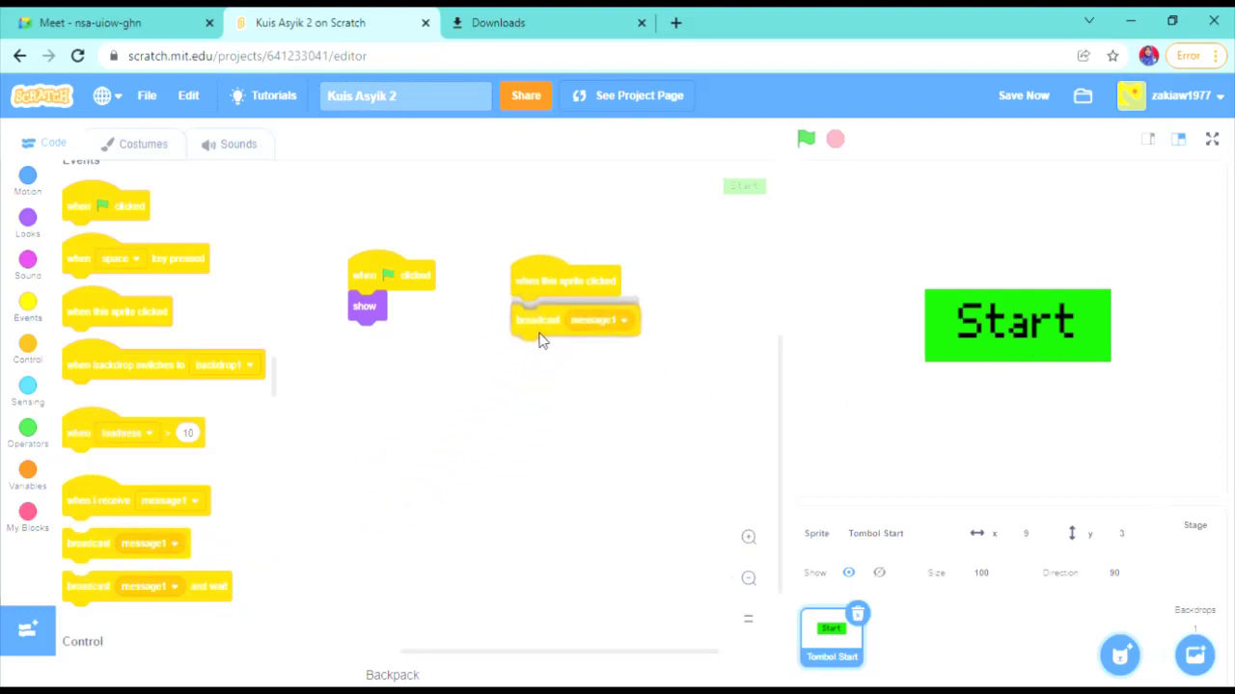
Create a new message named Pertanyaan for the broadcast block and reposition the two scripts slightly
left_click(590, 318)
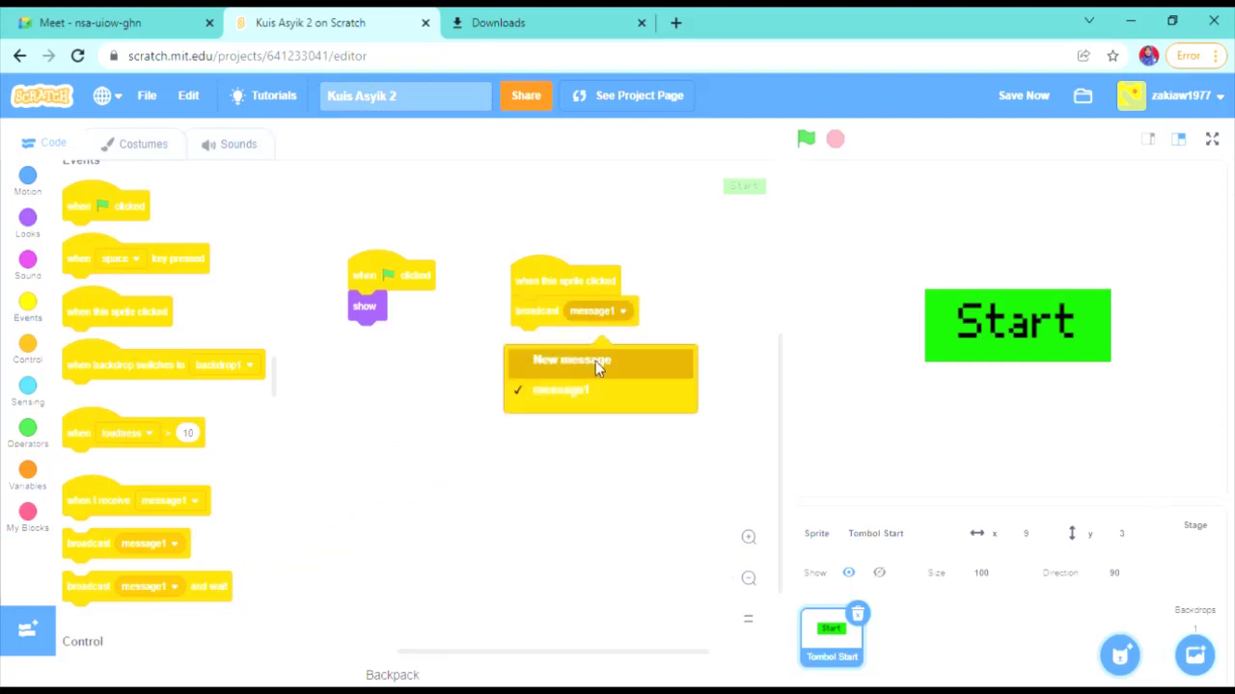
left_click(593, 361)
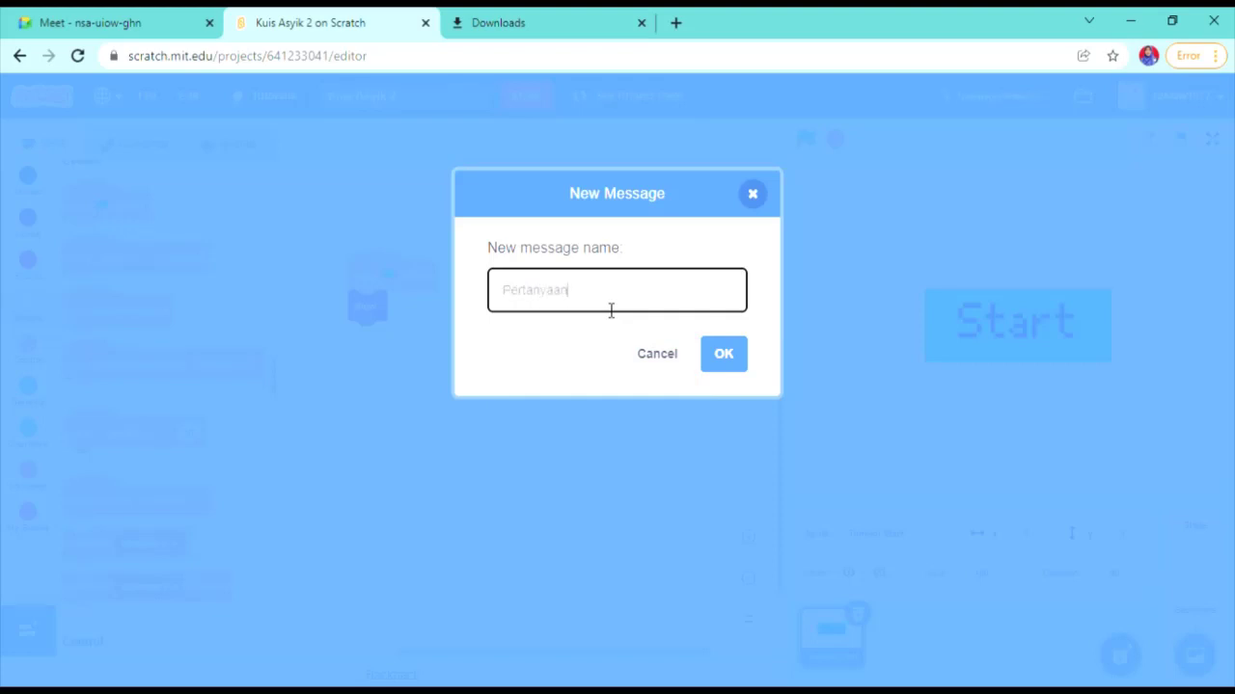
left_click(714, 359)
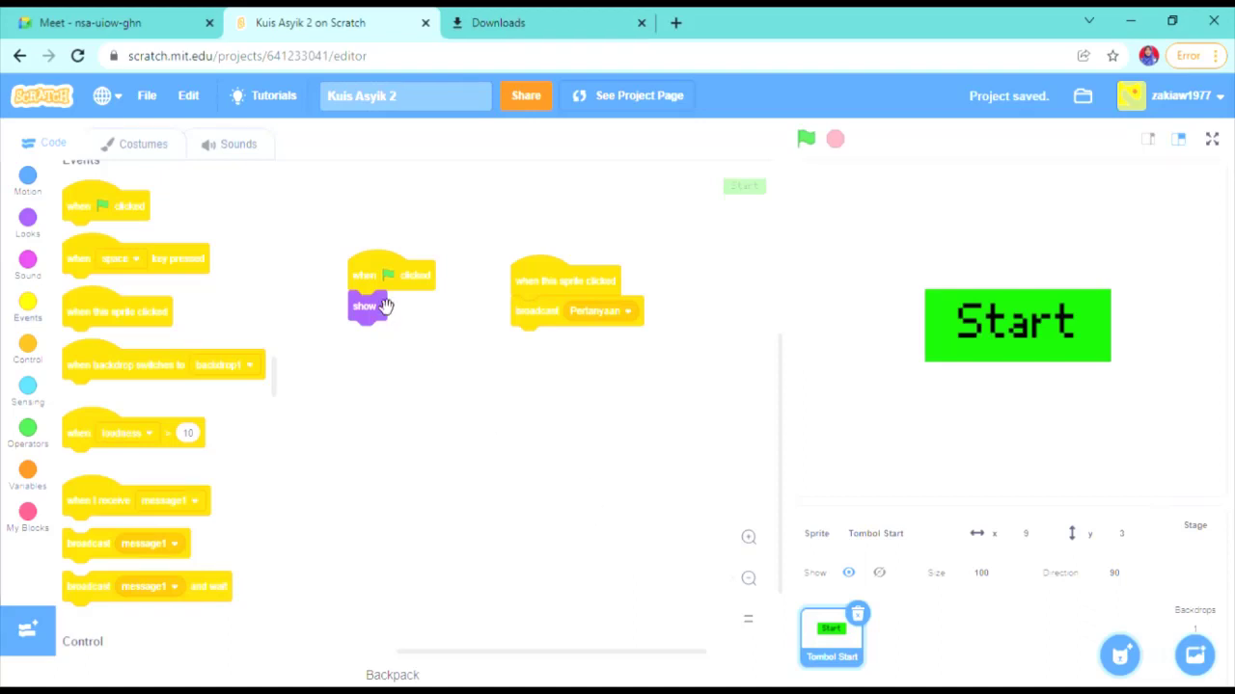
left_click_drag(386, 290, 408, 293)
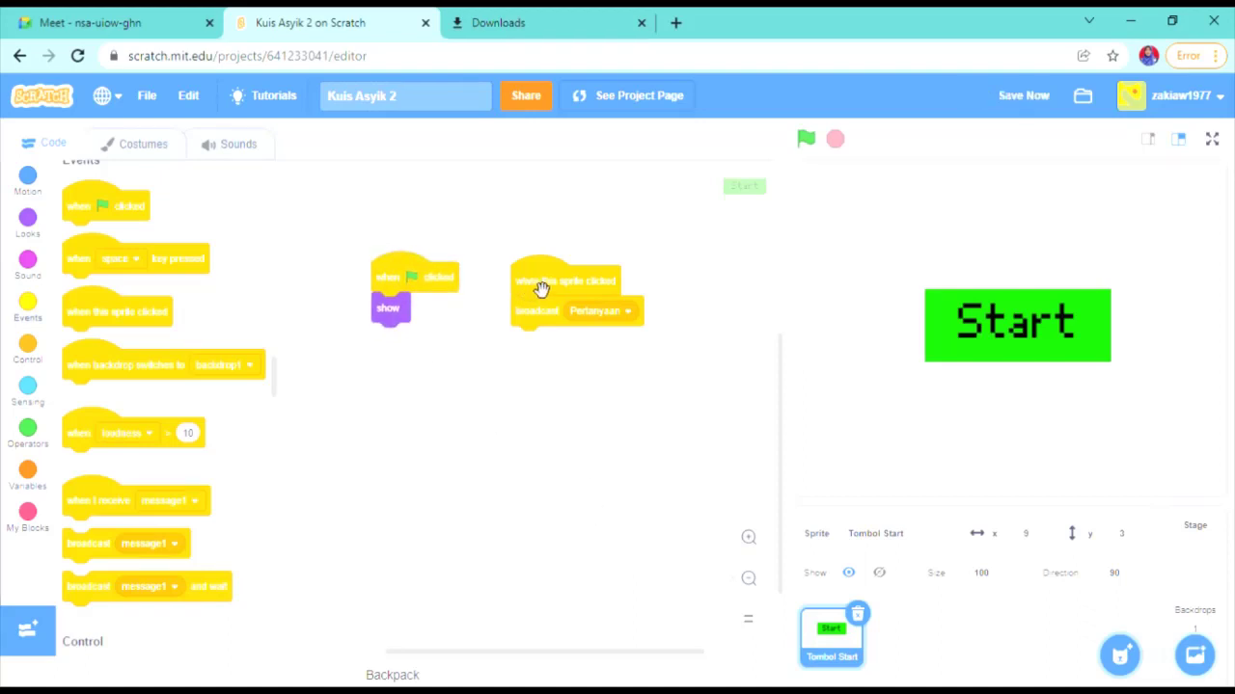
mouse_move(539, 281)
left_mouse_down()
mouse_move(529, 272)
mouse_move(530, 289)
left_mouse_up()
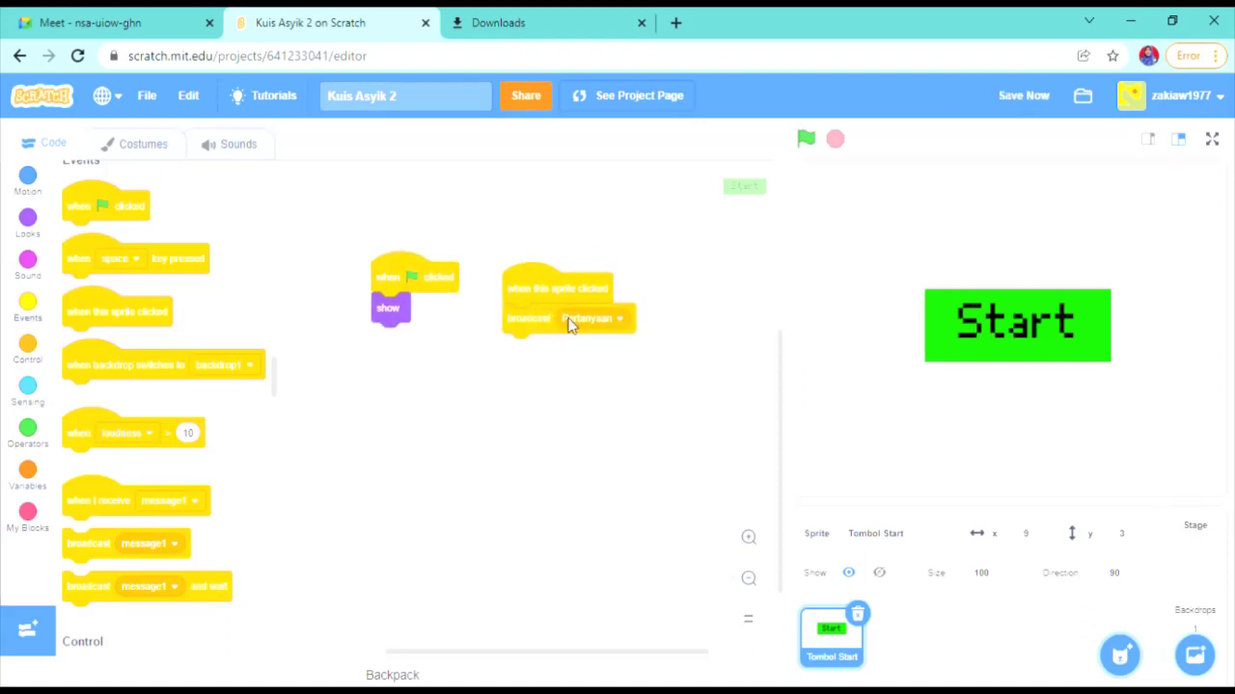
Attach a hide block beneath the Pertanyaan broadcast block and tidy the placement of both scripts
left_click(29, 222)
scroll(152, 555, "down", 5)
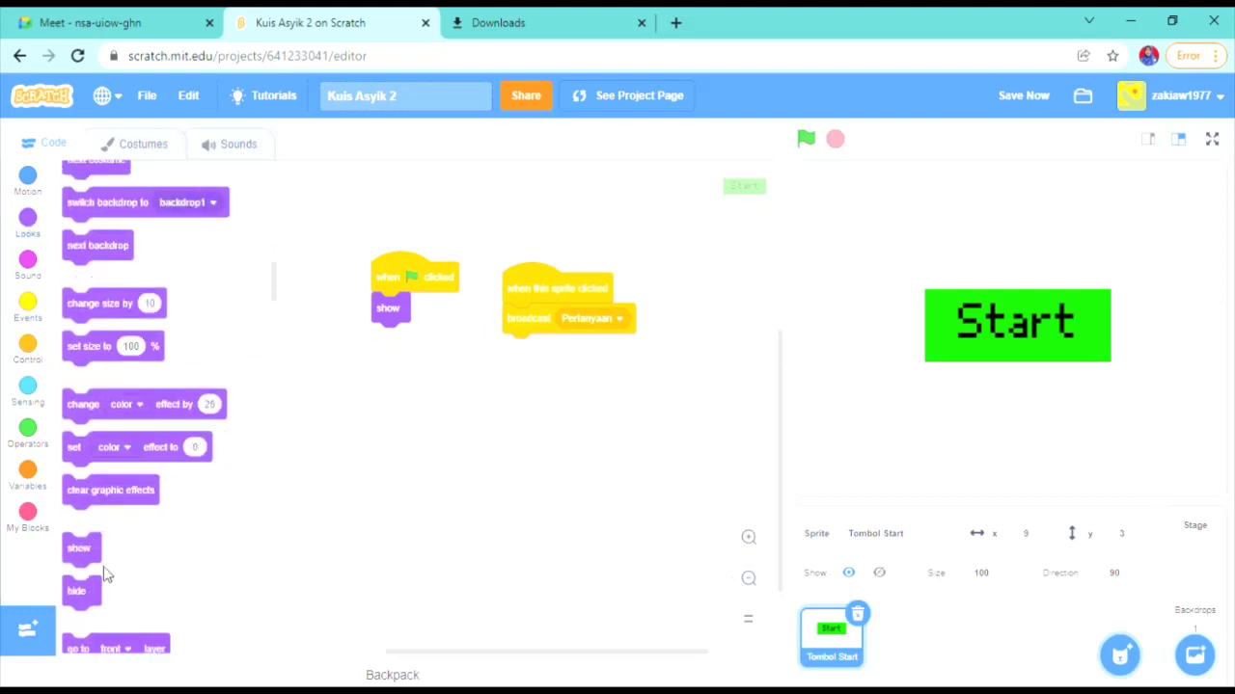
left_click_drag(77, 588, 535, 367)
left_click_drag(549, 293, 560, 281)
left_click_drag(431, 285, 440, 286)
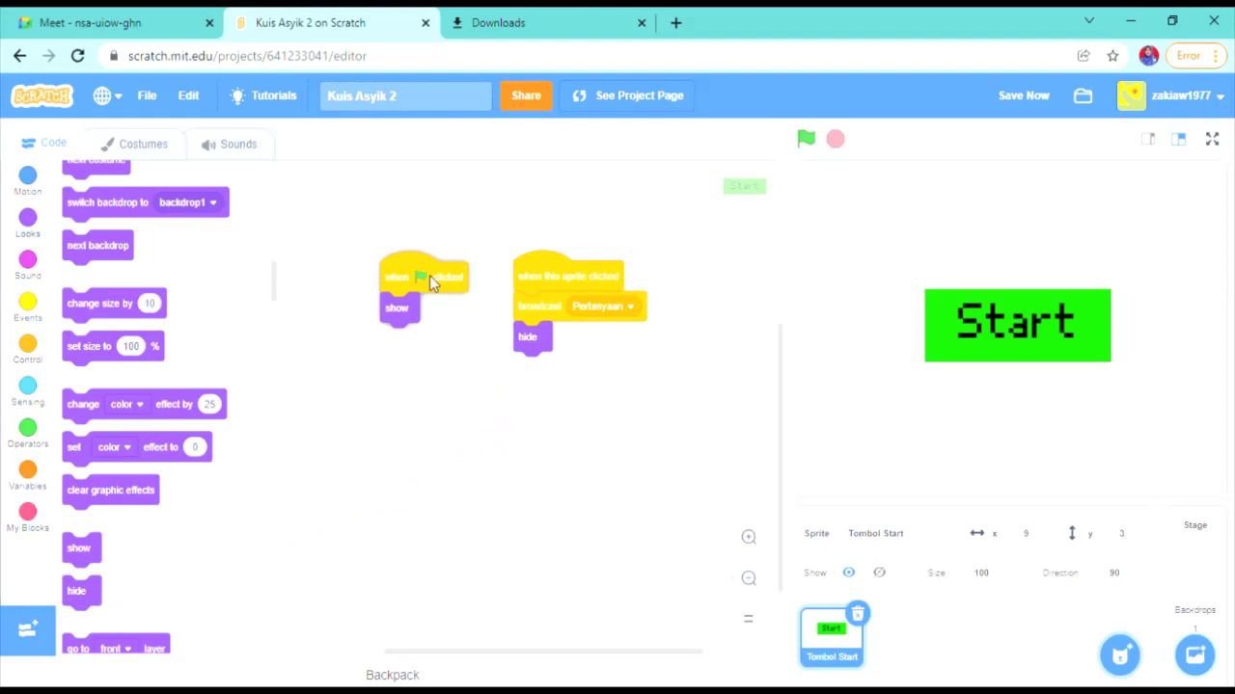
triple_click(744, 536)
left_click_drag(620, 397, 509, 489)
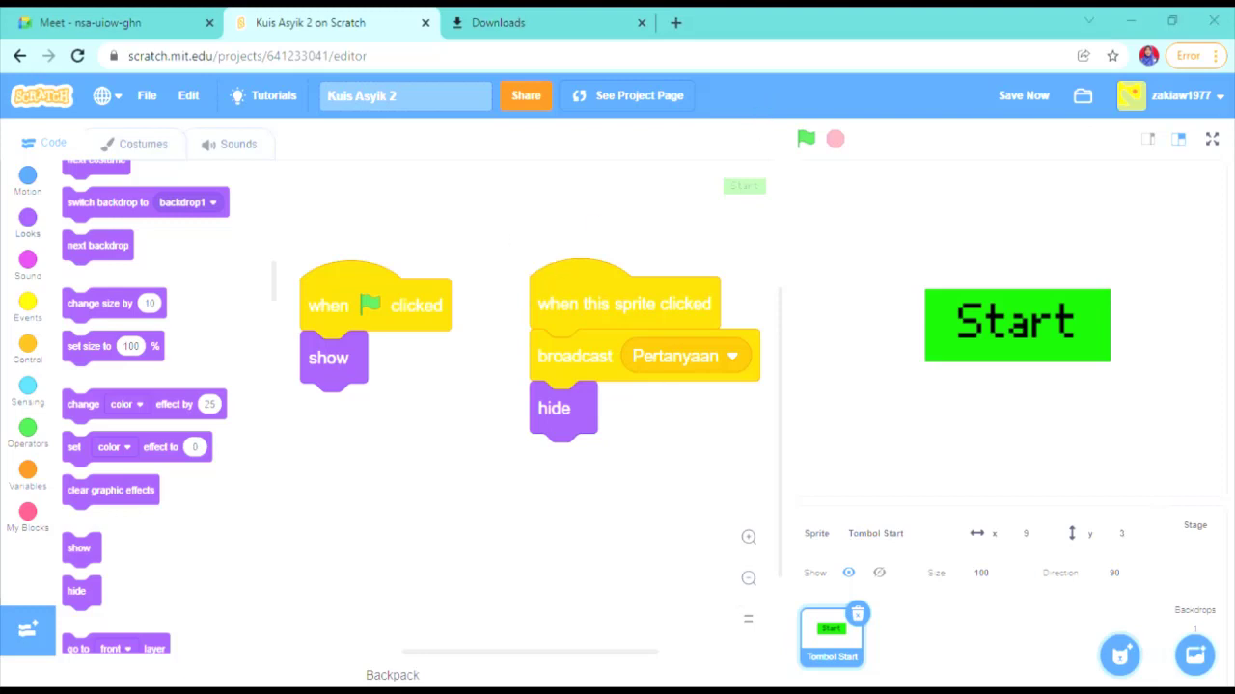
mouse_move(1123, 661)
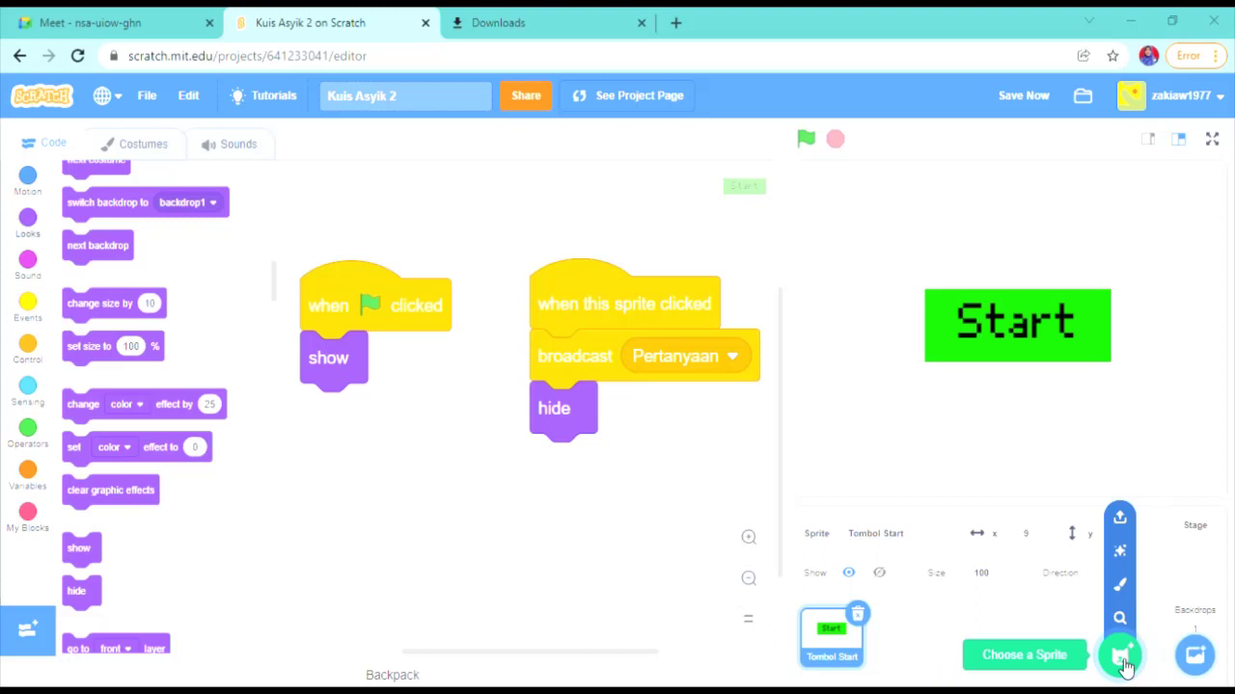
left_click(1120, 658)
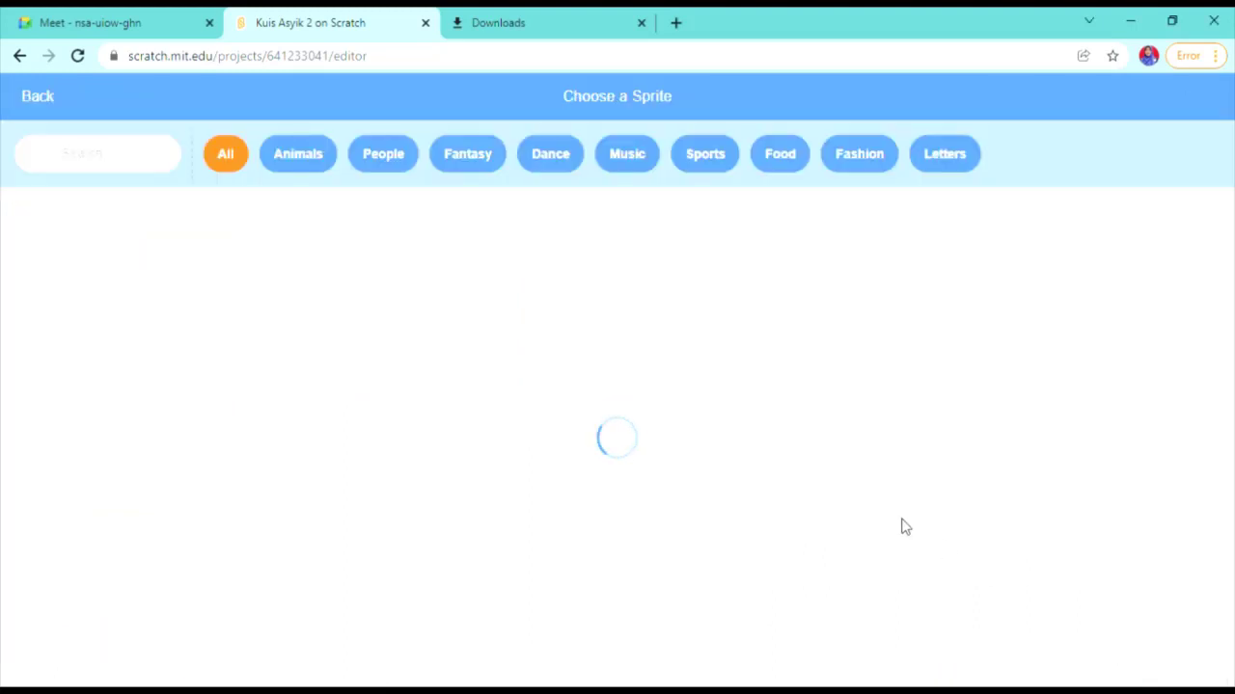
left_click(50, 108)
Paint a new sprite and write "Hewan yang disebut bah" in its costume as black Pixel text
mouse_move(1120, 655)
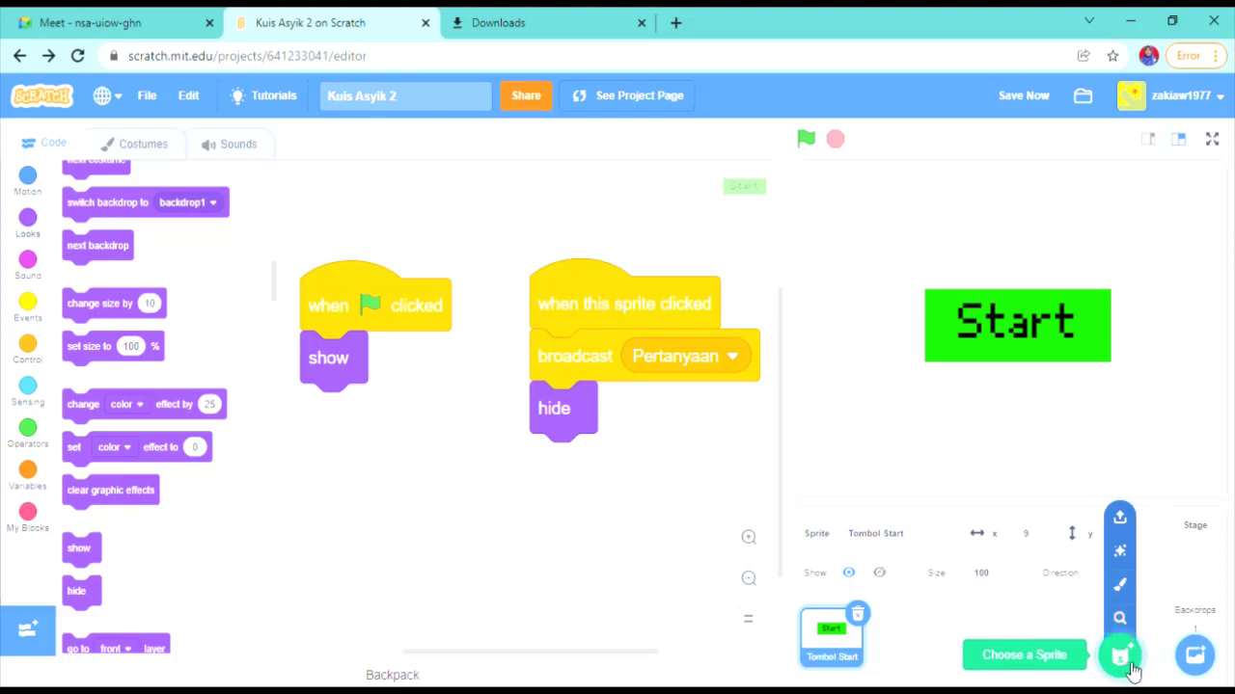
mouse_move(1206, 660)
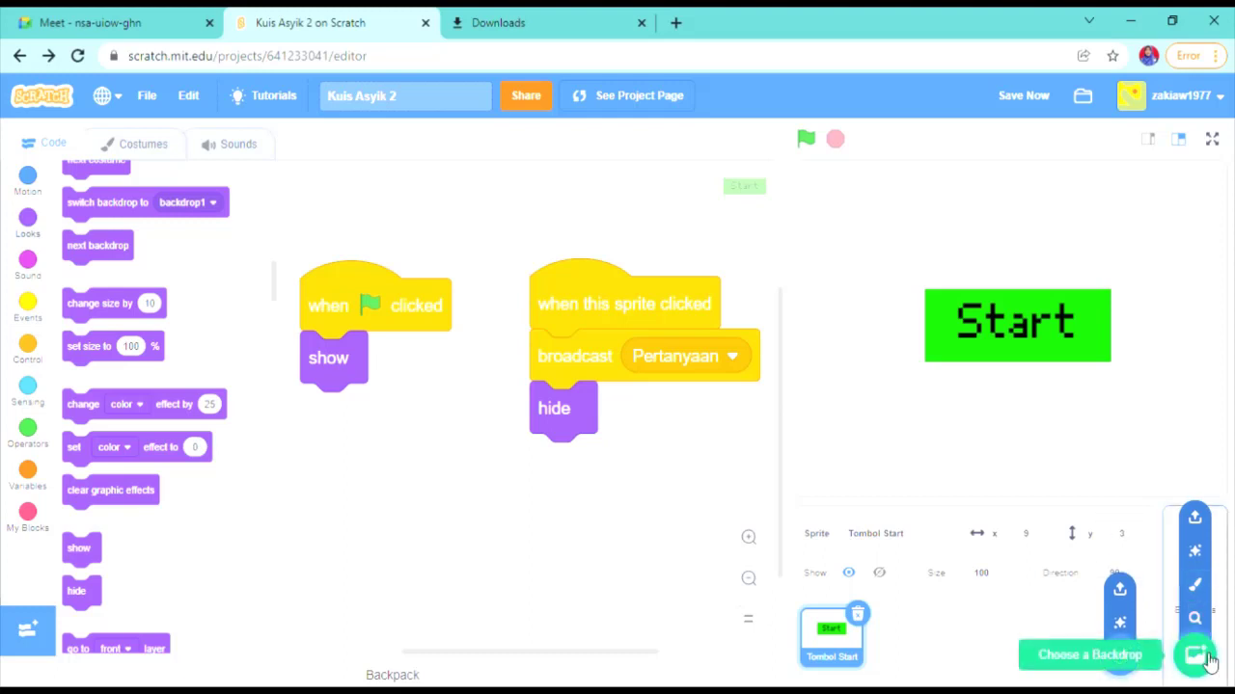
mouse_move(1133, 680)
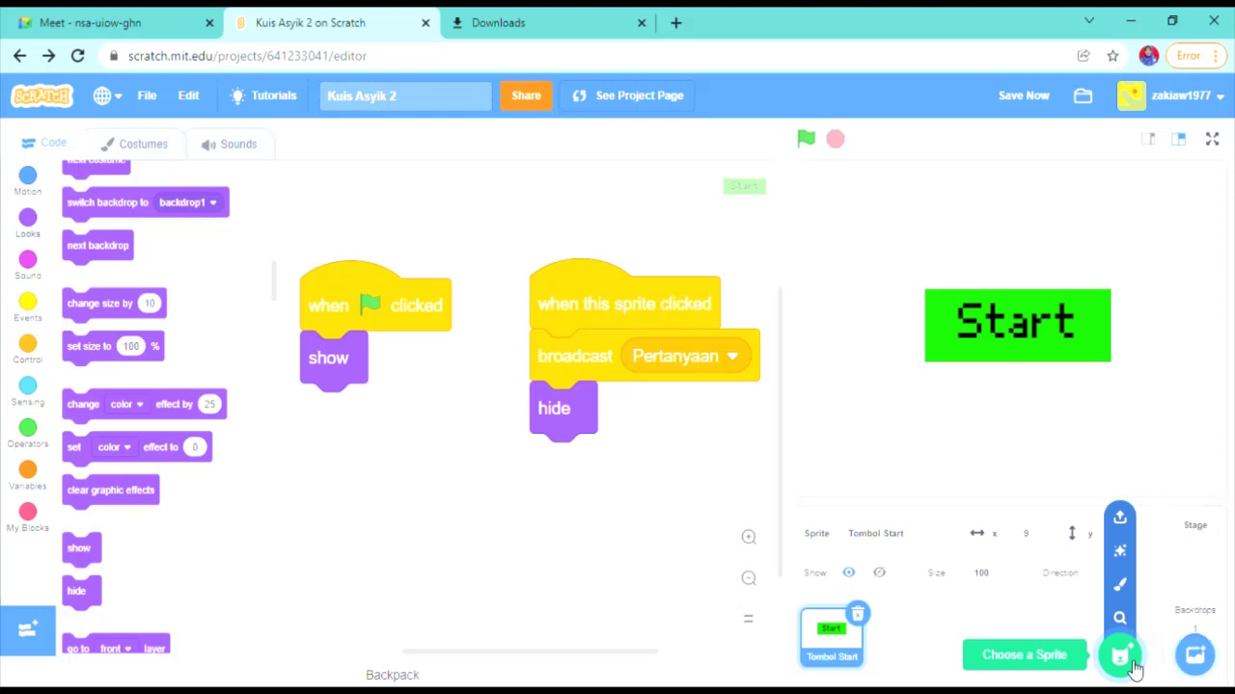
left_click(1128, 594)
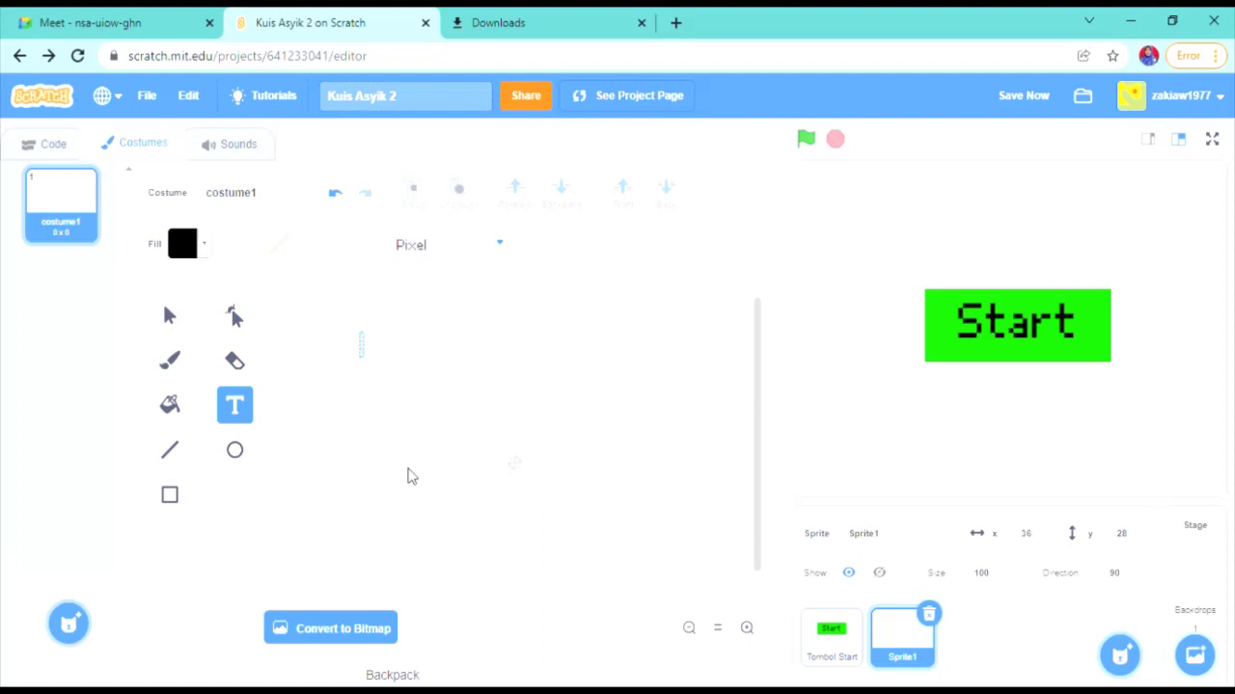
type("Hewan y")
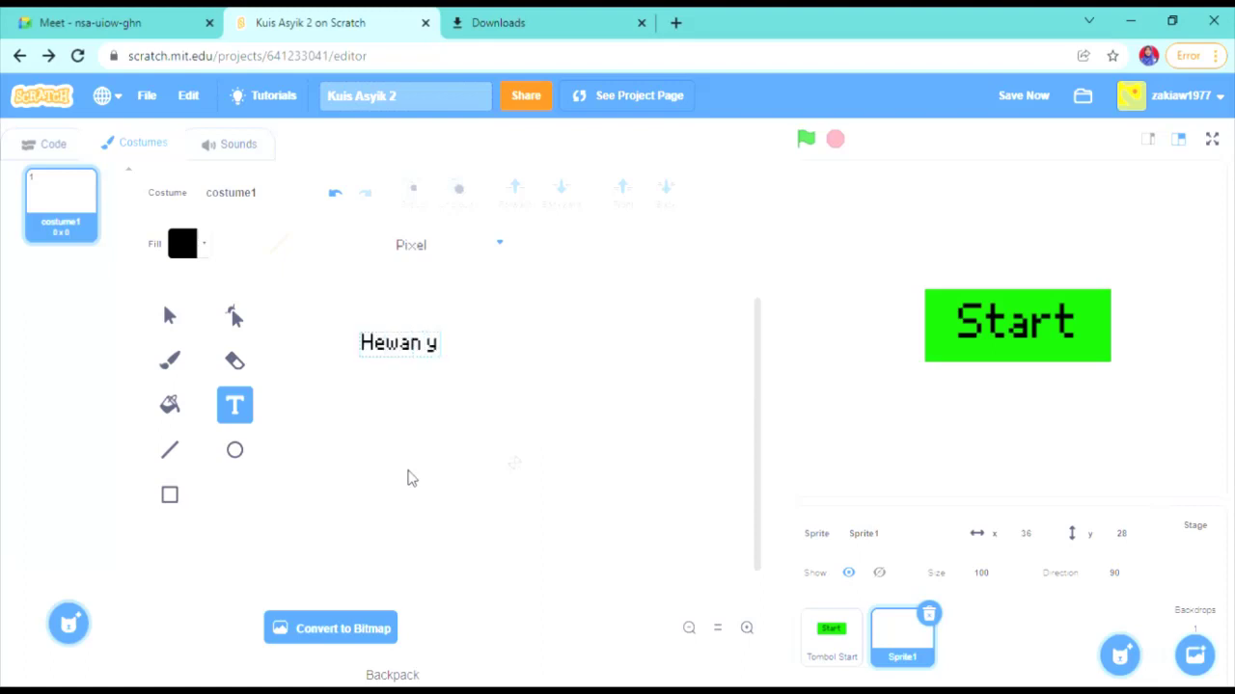
type("ang disebut")
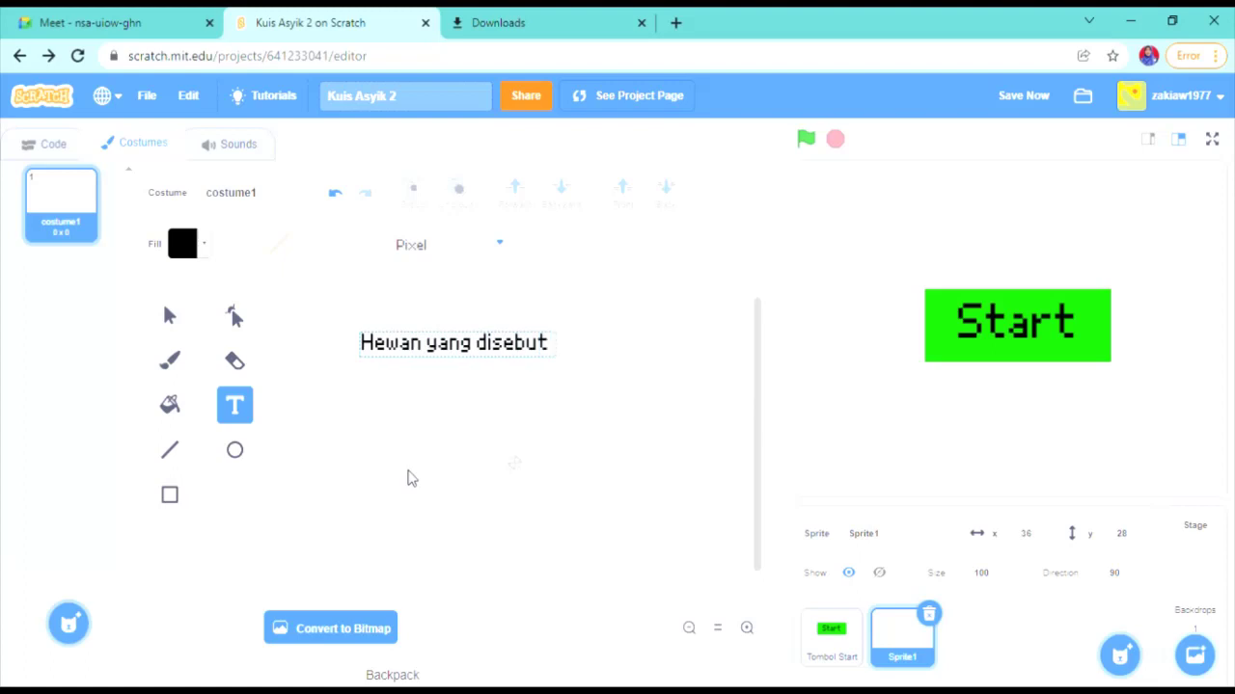
type("bah")
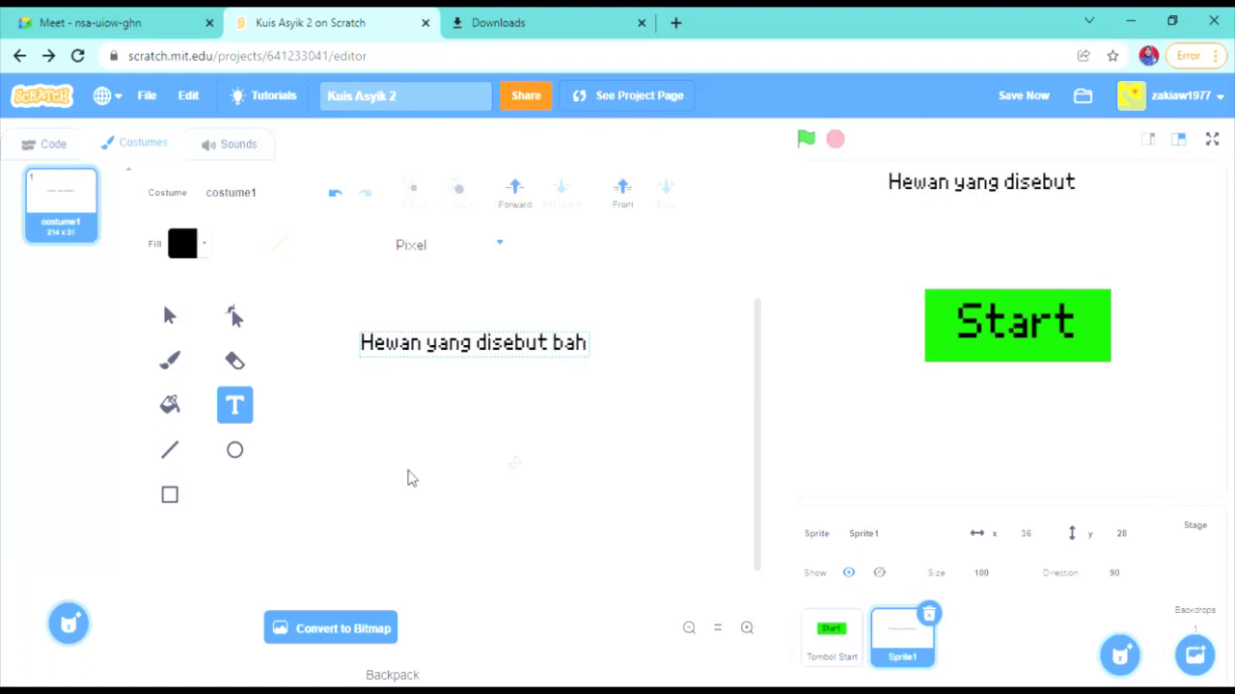
Shorten the question text to "Hewan yang"
key("BackSpace")
key("BackSpace")
key("BackSpace")
key("BackSpace")
key("BackSpace")
key("BackSpace")
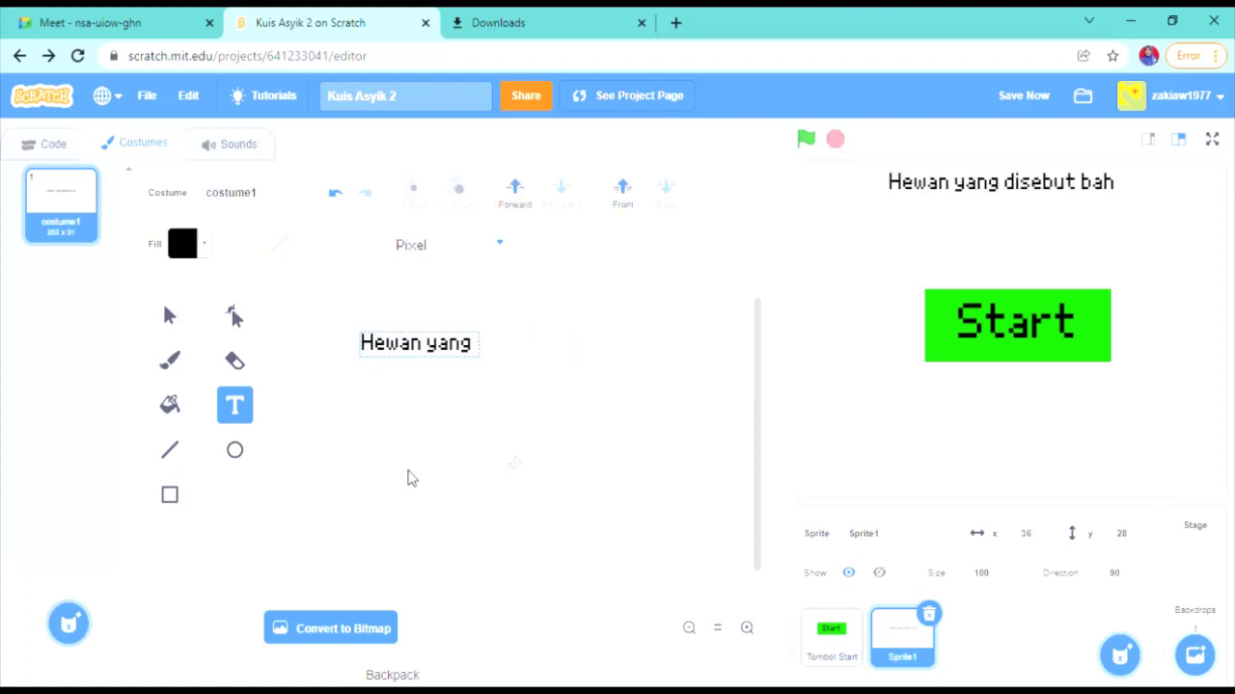
Try continuing the question with "punya julukan" and erase that wording again
type("punya juluk")
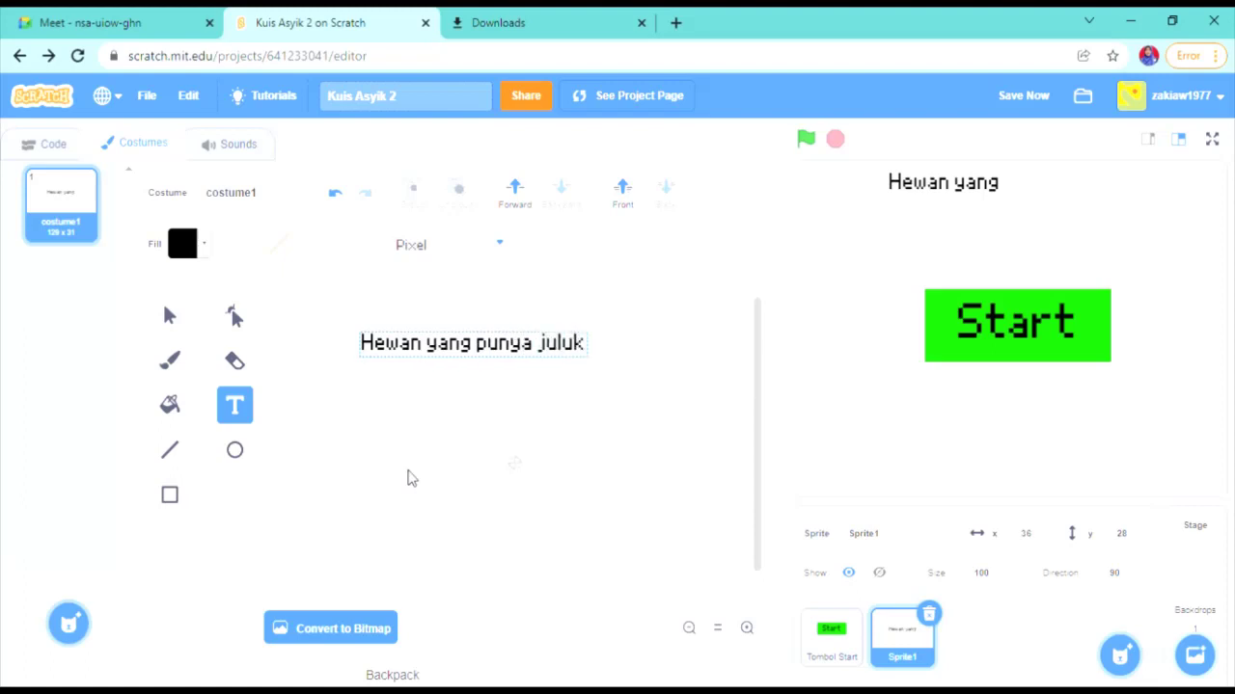
type("an")
key("BackSpace")
key("BackSpace")
key("BackSpace")
key("BackSpace")
key("BackSpace")
key("BackSpace")
key("BackSpace")
key("BackSpace")
key("BackSpace")
key("BackSpace")
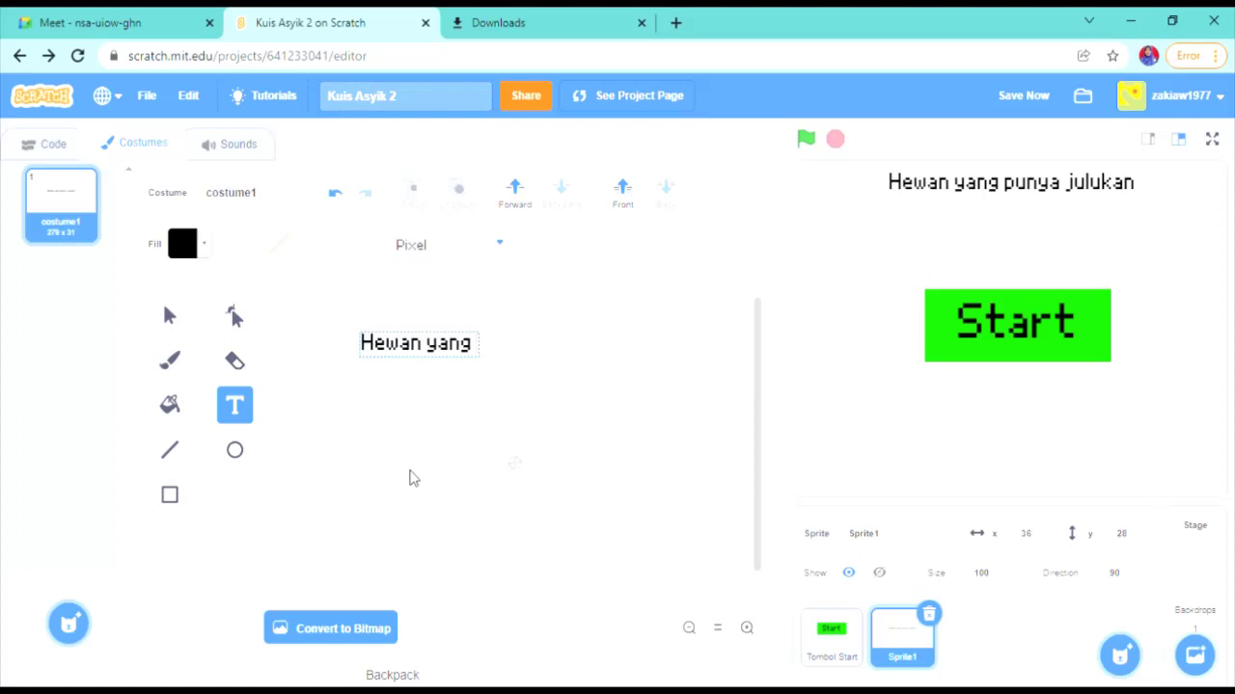
Complete the question line so it reads "Hewan yang berada di gurun pasir :"
type("seberadas")
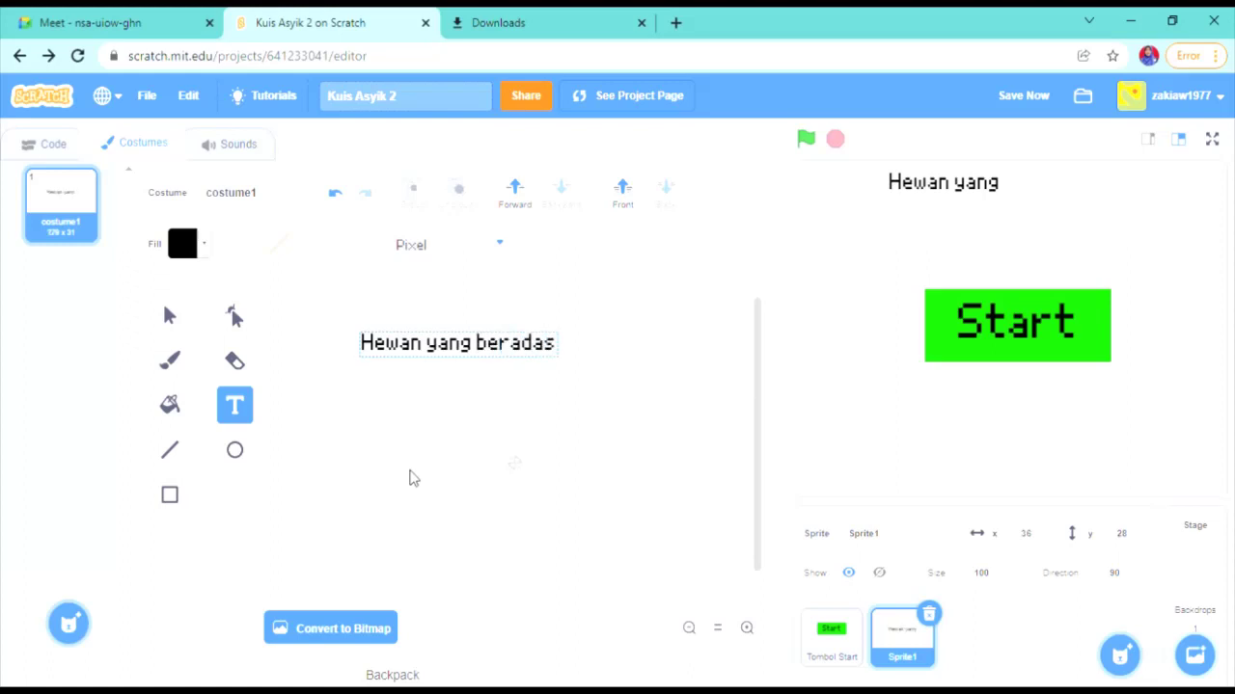
key("BackSpace")
type("di gurun pasi")
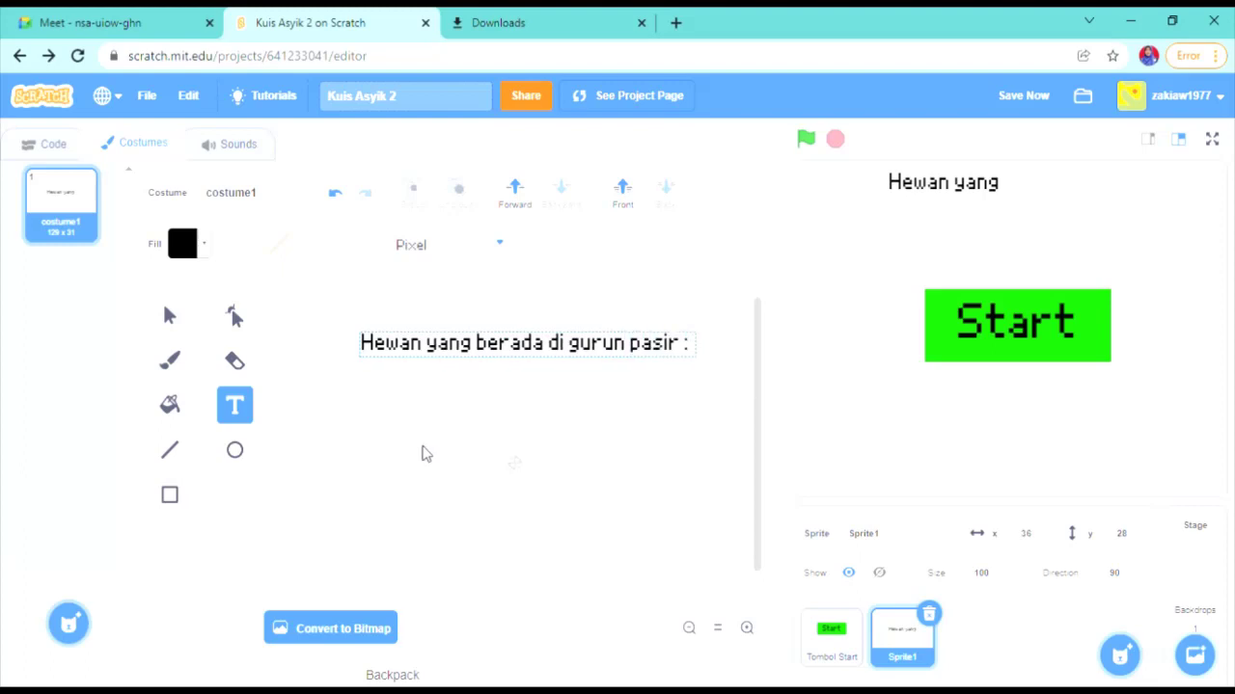
type("r :")
Add the answer options "a. Unta", "b. Kura-kura" and "c. Ikan" on separate lines below the question
key("Return")
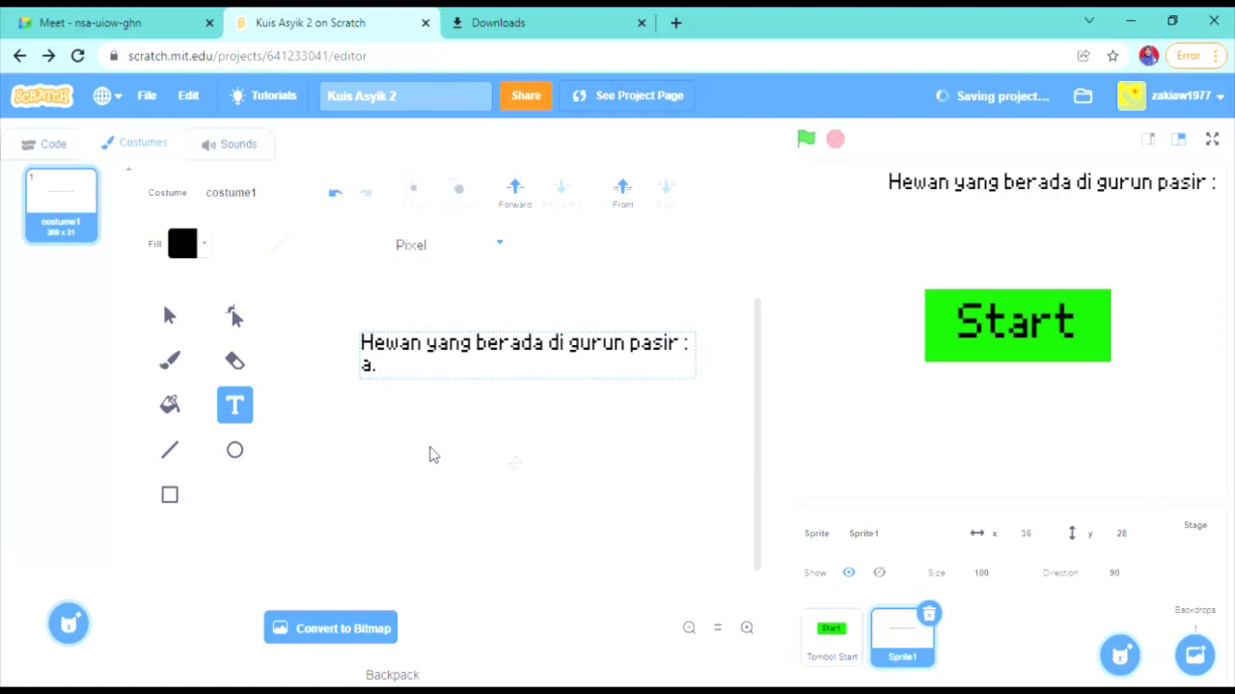
type("U")
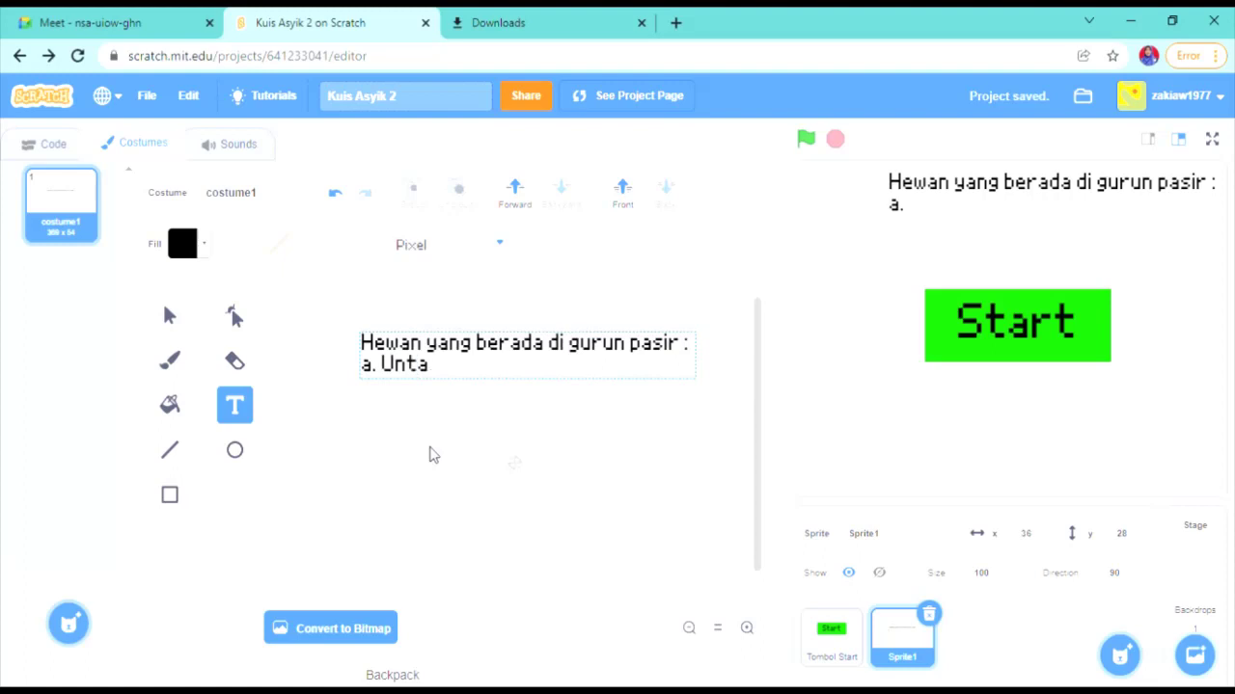
type("nta")
key("Return")
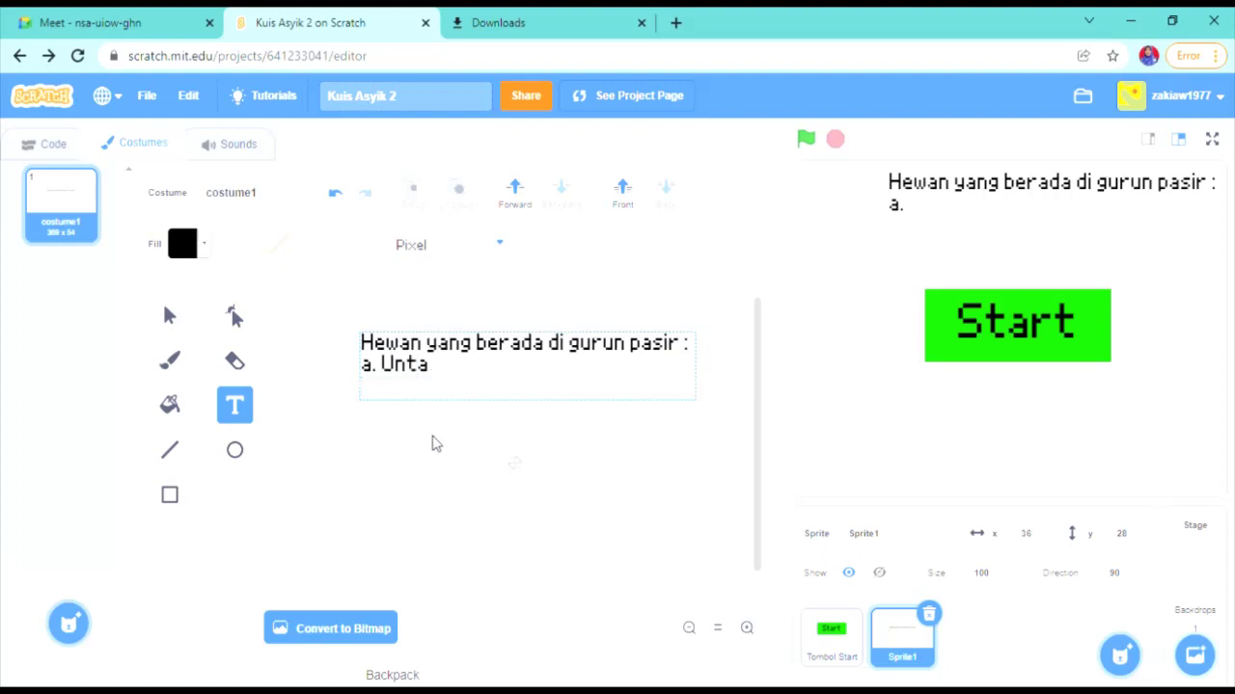
type("b.")
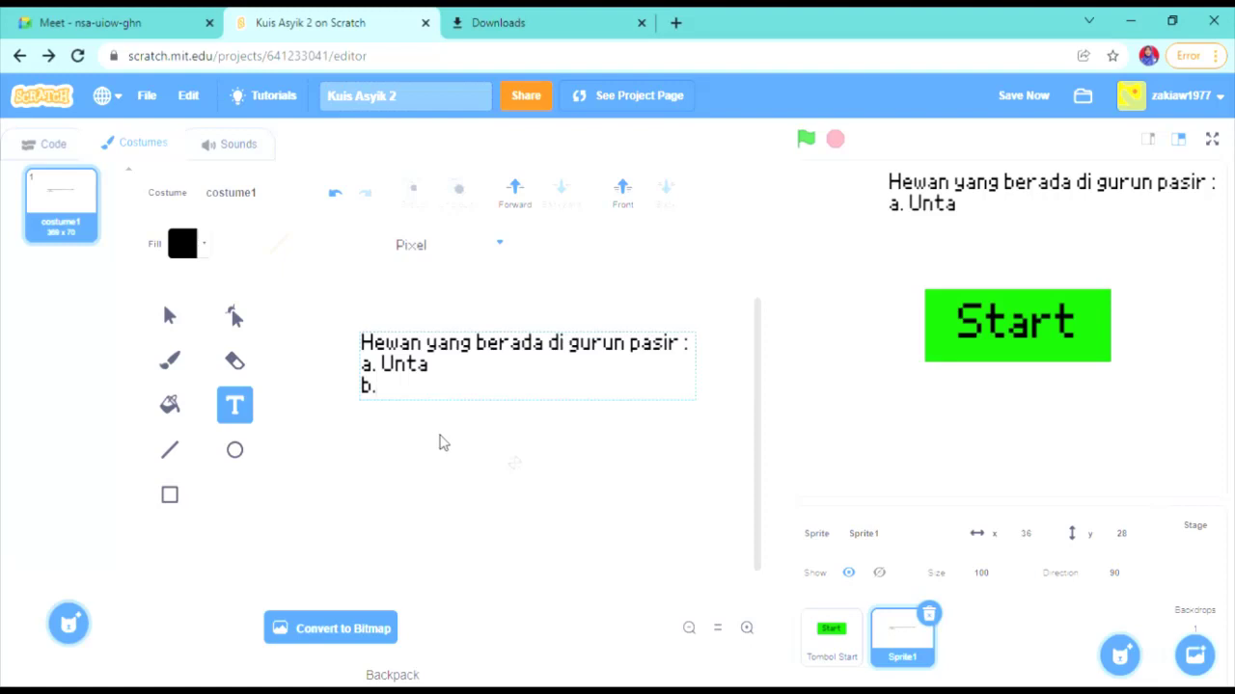
type(" Kura-kura")
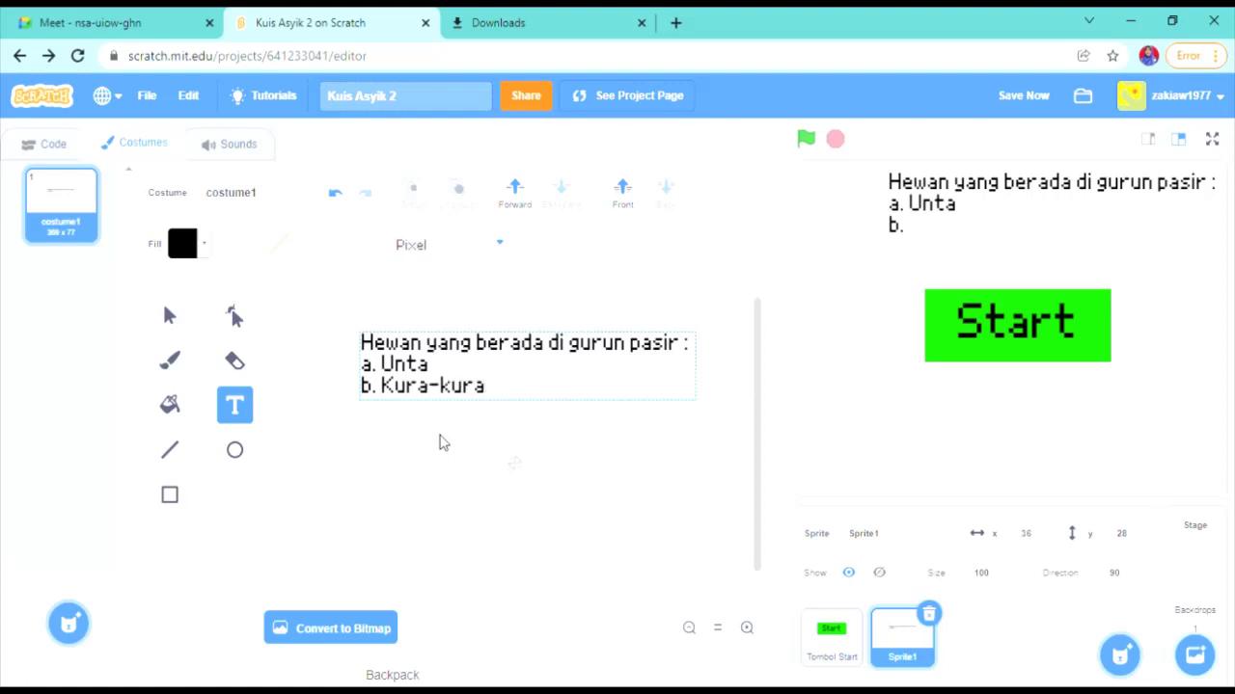
key("Return")
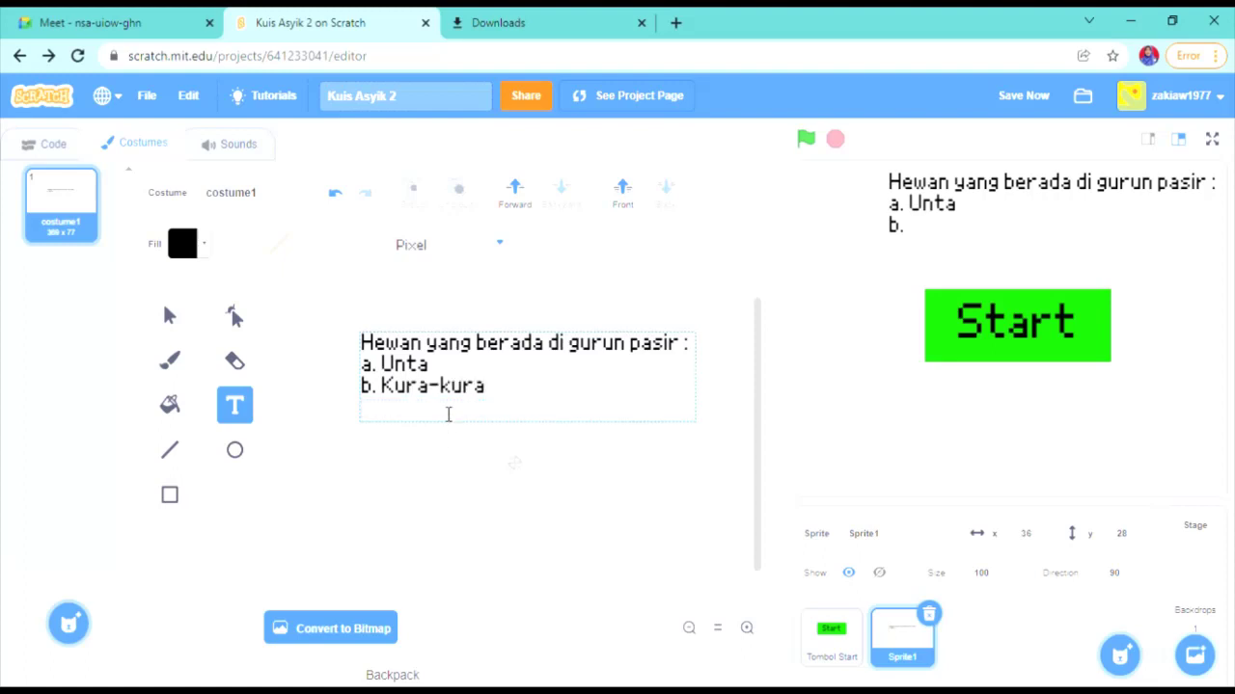
type("c. Ikan")
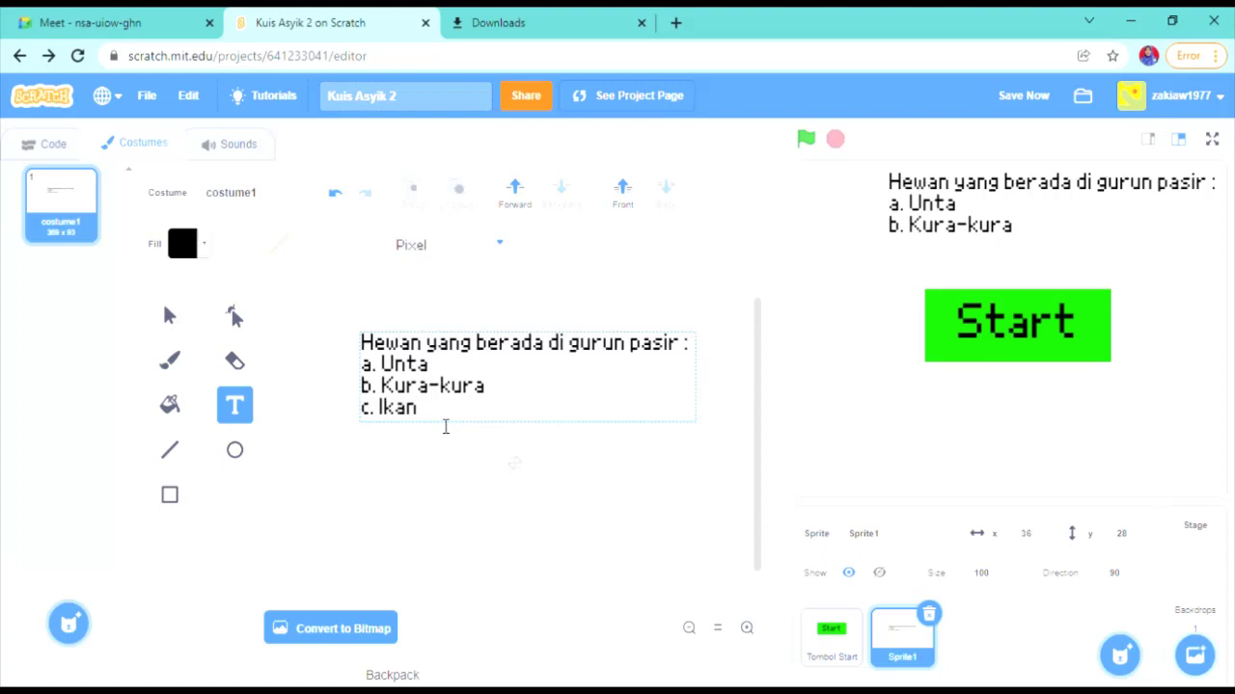
left_click(472, 467)
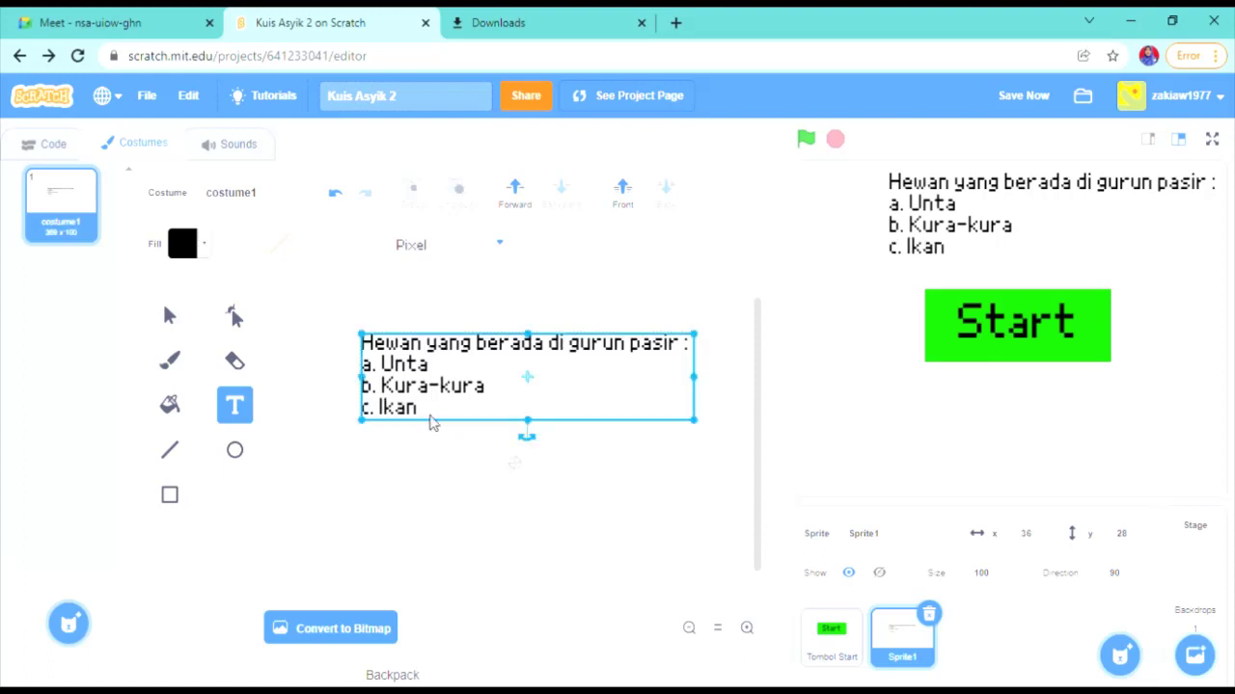
Shift the question text slightly left in its costume, open the sprite's code, and place the sprite at about x -14, y 7 on the stage
left_click_drag(476, 409, 461, 409)
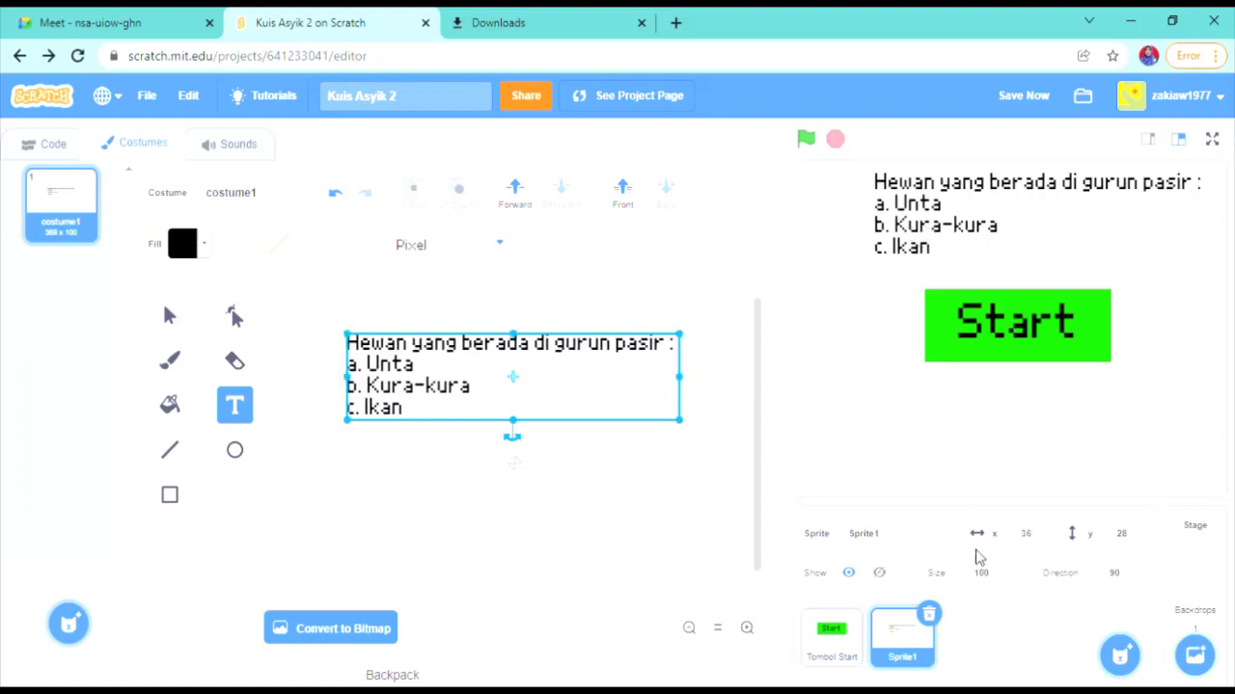
left_click(39, 143)
left_click_drag(919, 246, 884, 250)
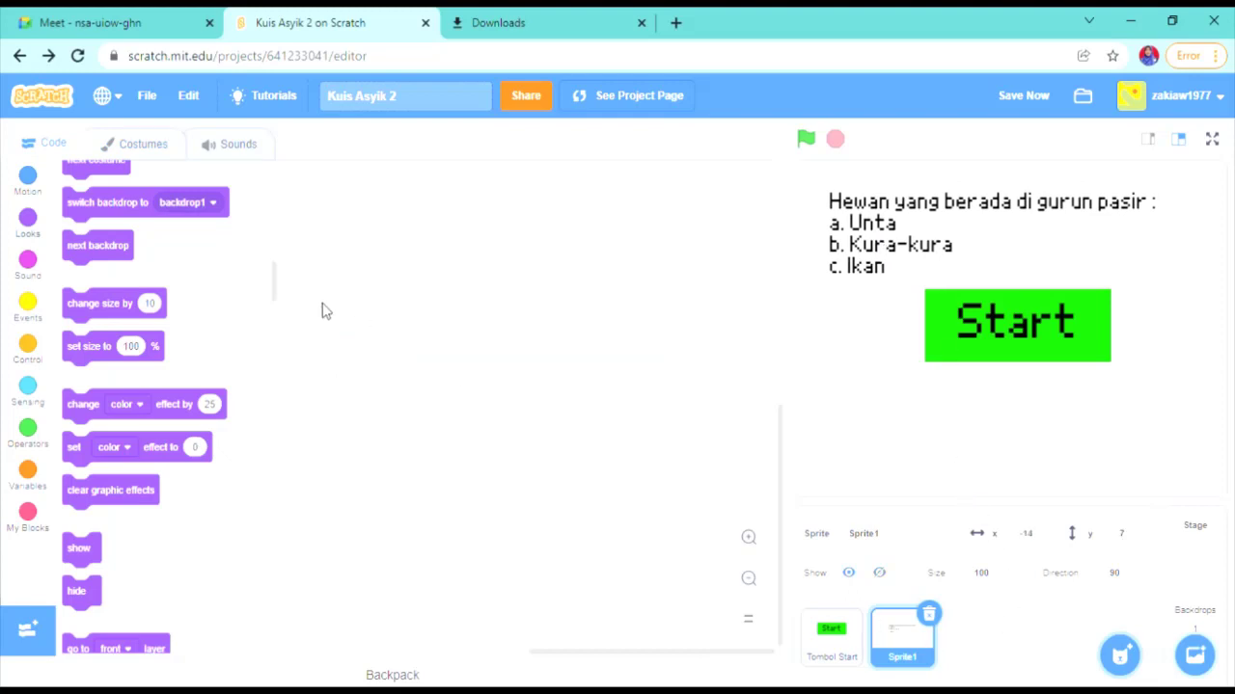
Start a script for the question sprite with a "when I receive Pertanyaan" block
left_click(28, 355)
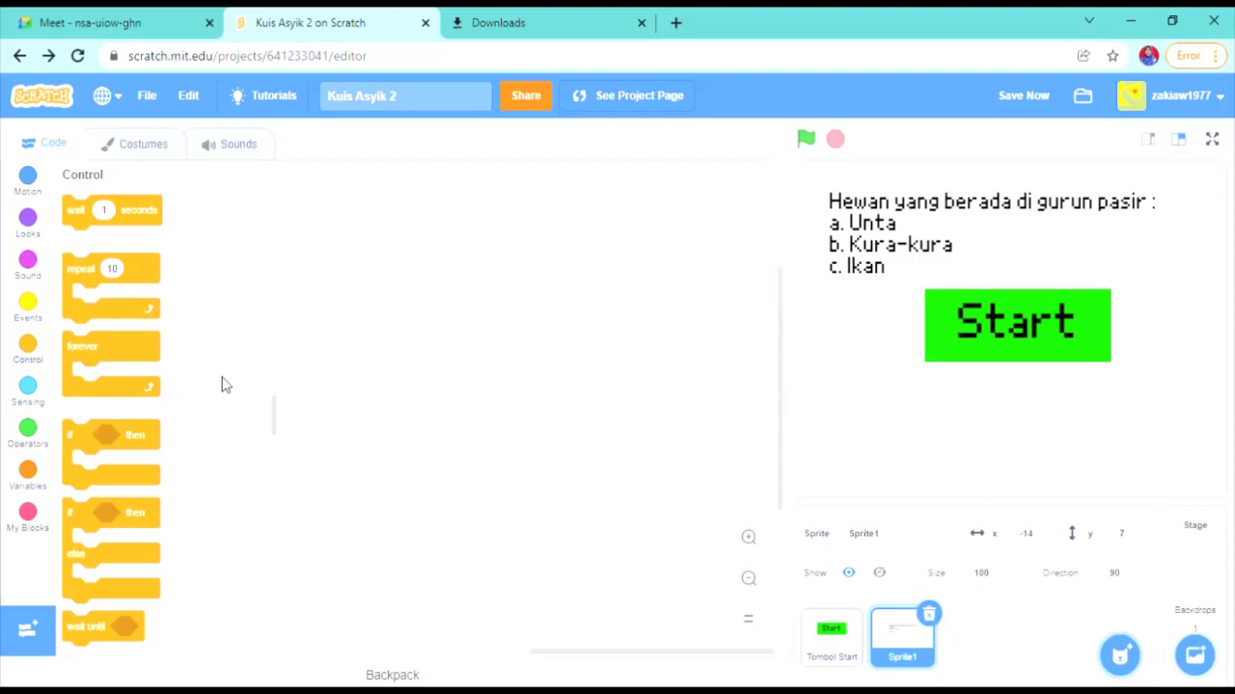
scroll(222, 384, "up", 3)
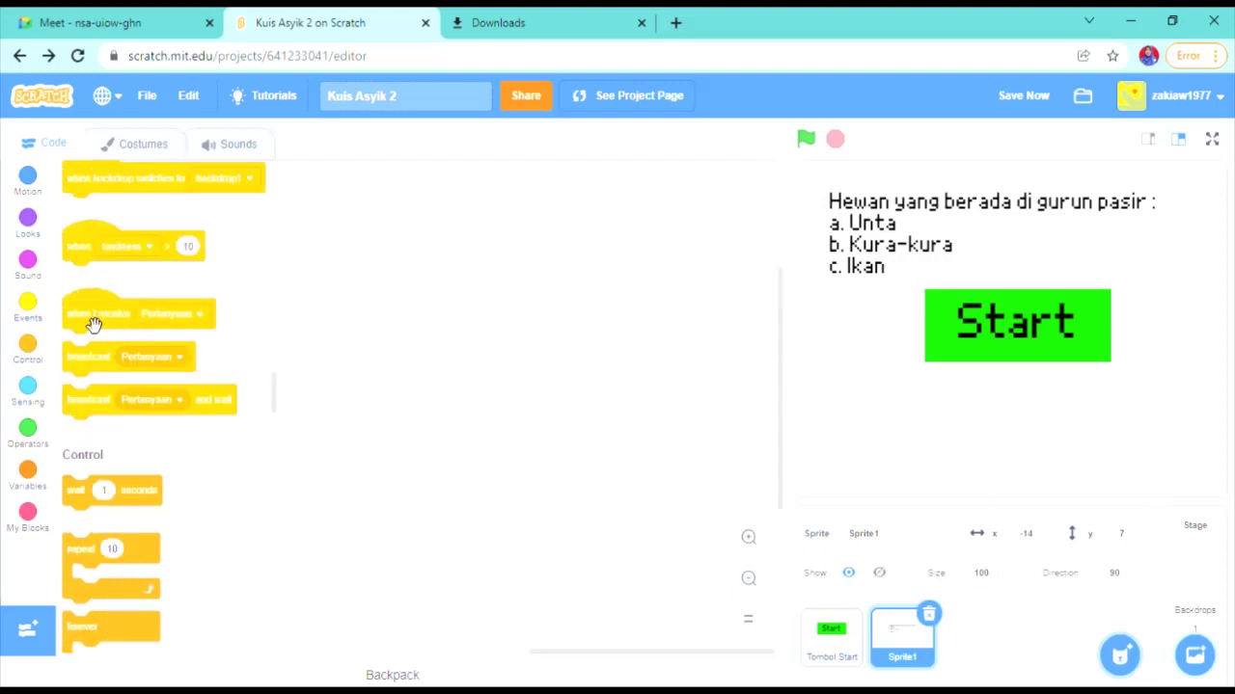
left_click_drag(92, 324, 381, 265)
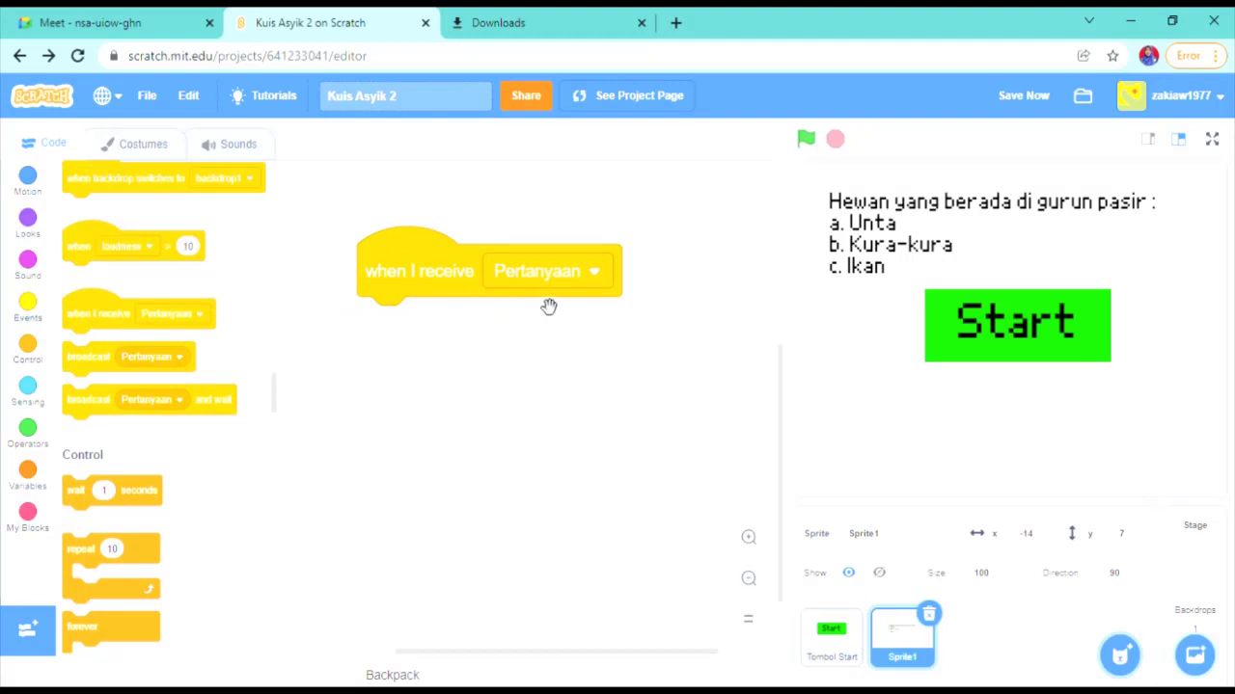
Attach a show block beneath the question sprite's "when I receive Pertanyaan" block
left_click(832, 637)
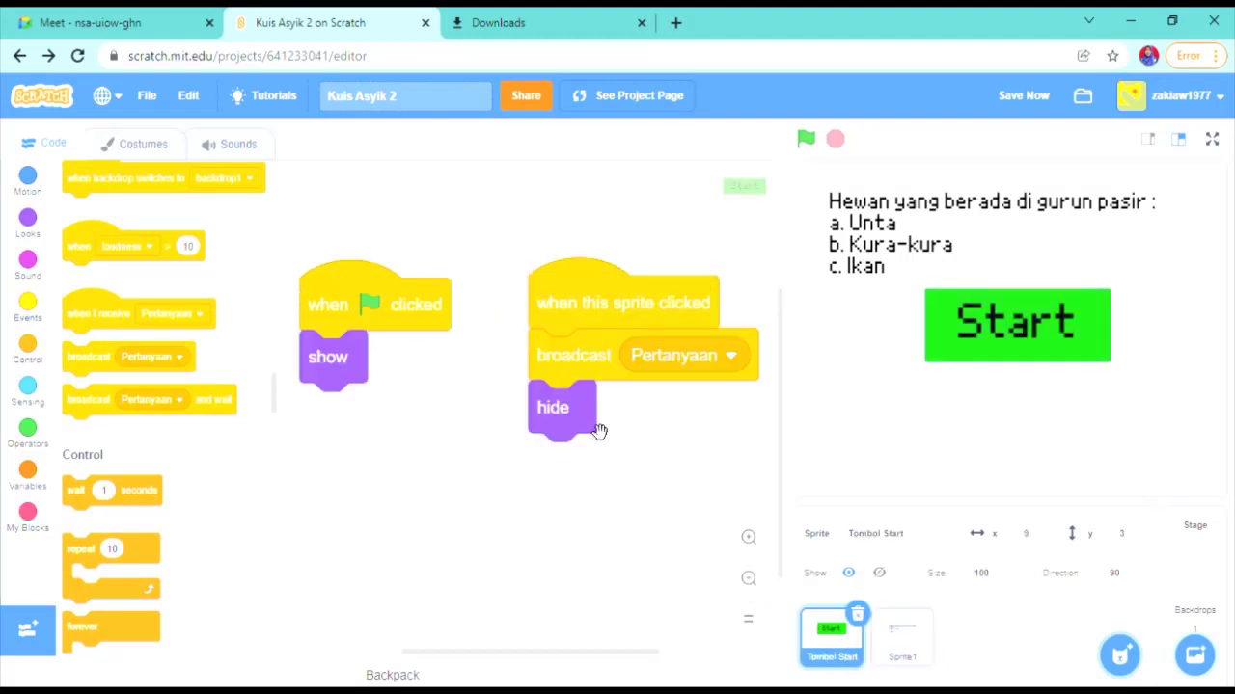
left_click(902, 637)
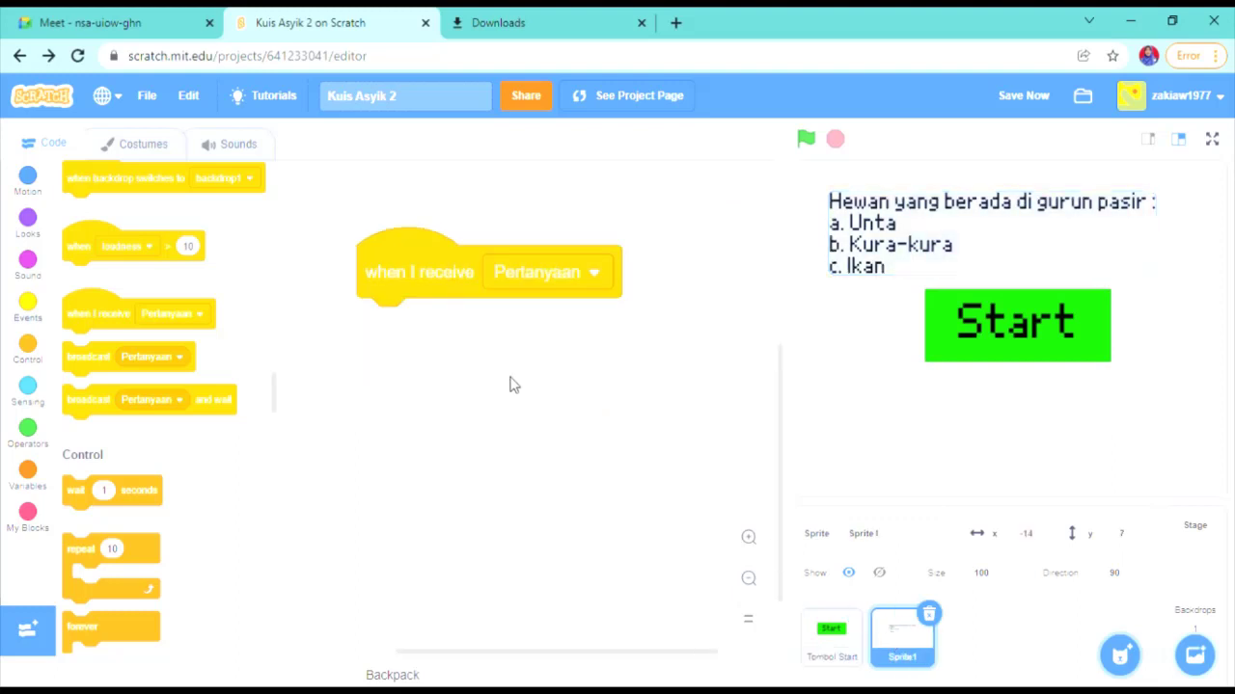
left_click_drag(451, 271, 543, 292)
left_click(31, 236)
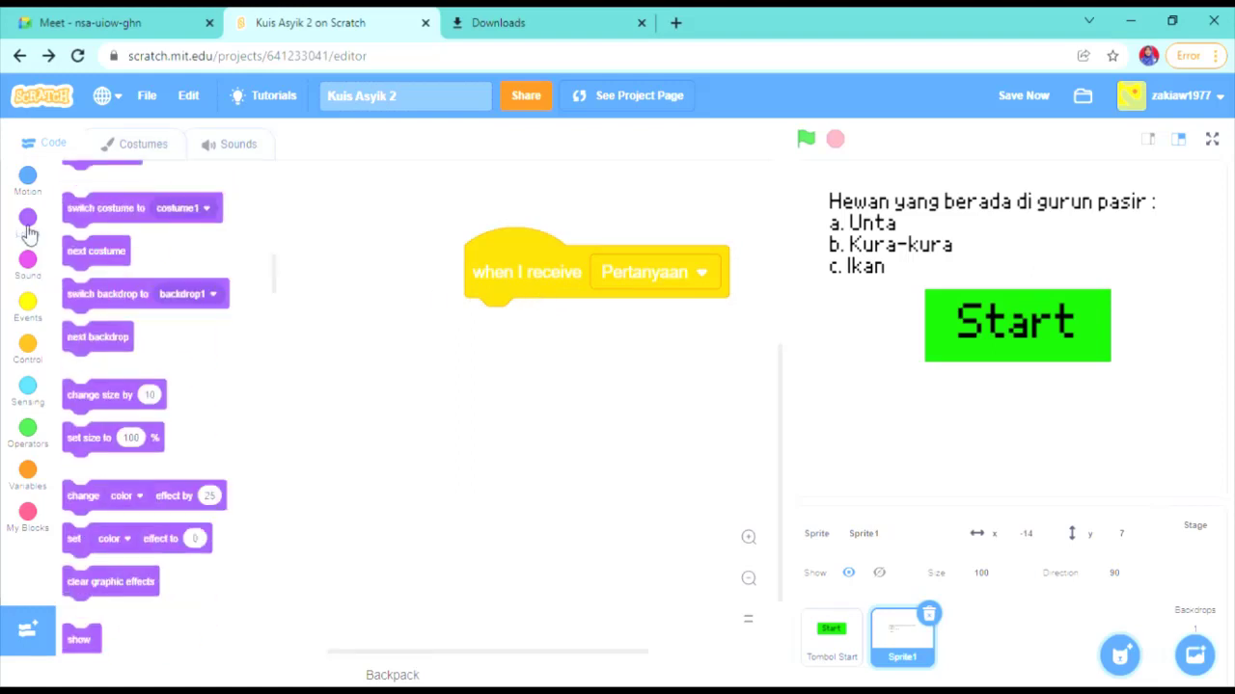
scroll(179, 441, "down", 4)
left_click_drag(92, 460, 496, 321)
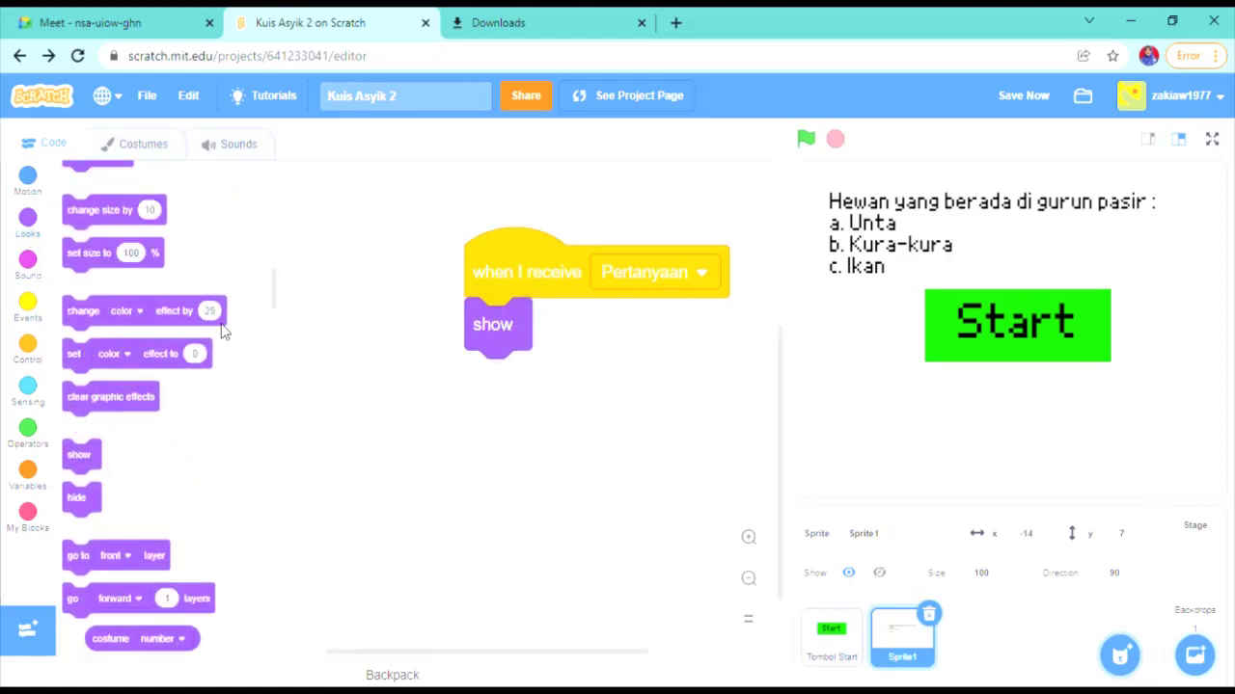
Add a second script to the question sprite that hides it when the green flag is clicked
left_click(32, 318)
left_click_drag(119, 245, 330, 268)
left_click_drag(524, 293, 550, 283)
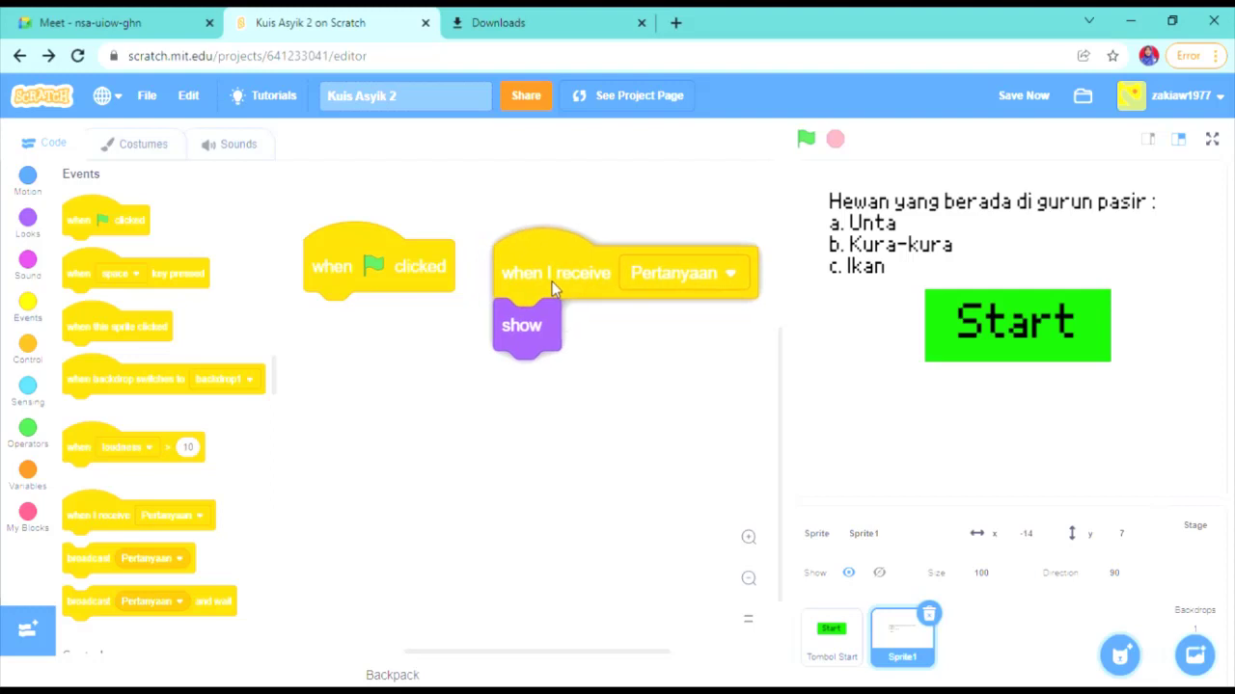
left_click_drag(376, 290, 396, 293)
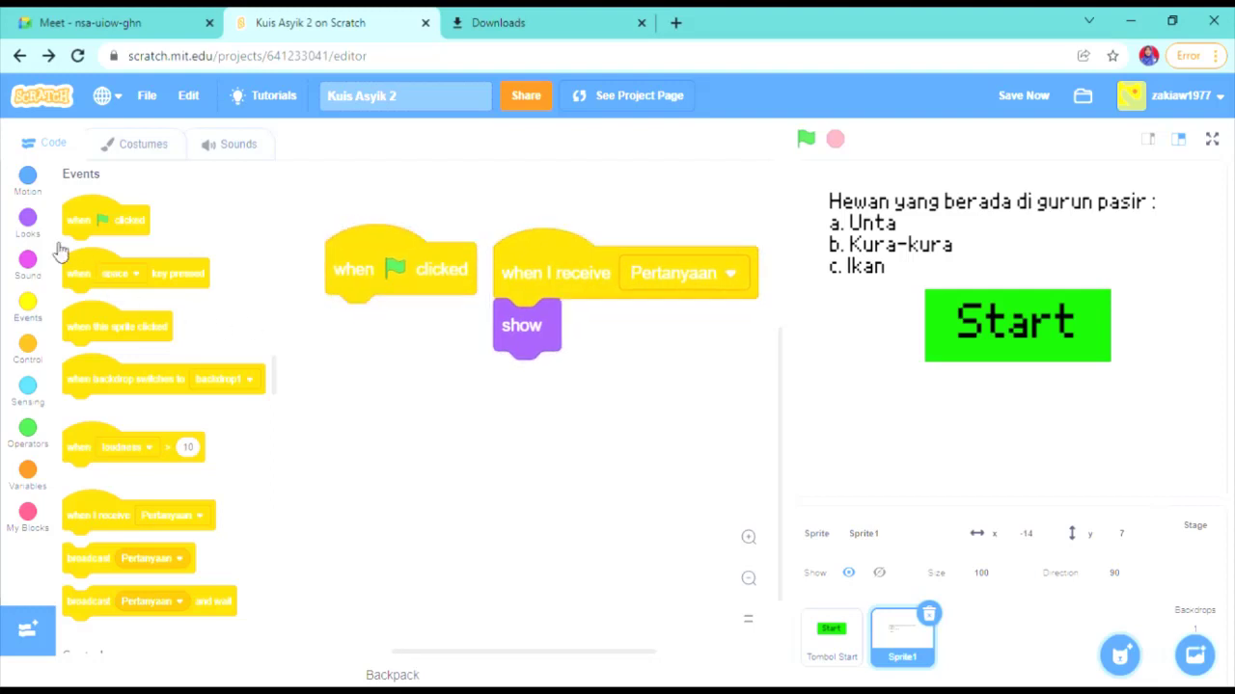
left_click(27, 222)
scroll(140, 398, "down", 4)
scroll(141, 398, "down", 3)
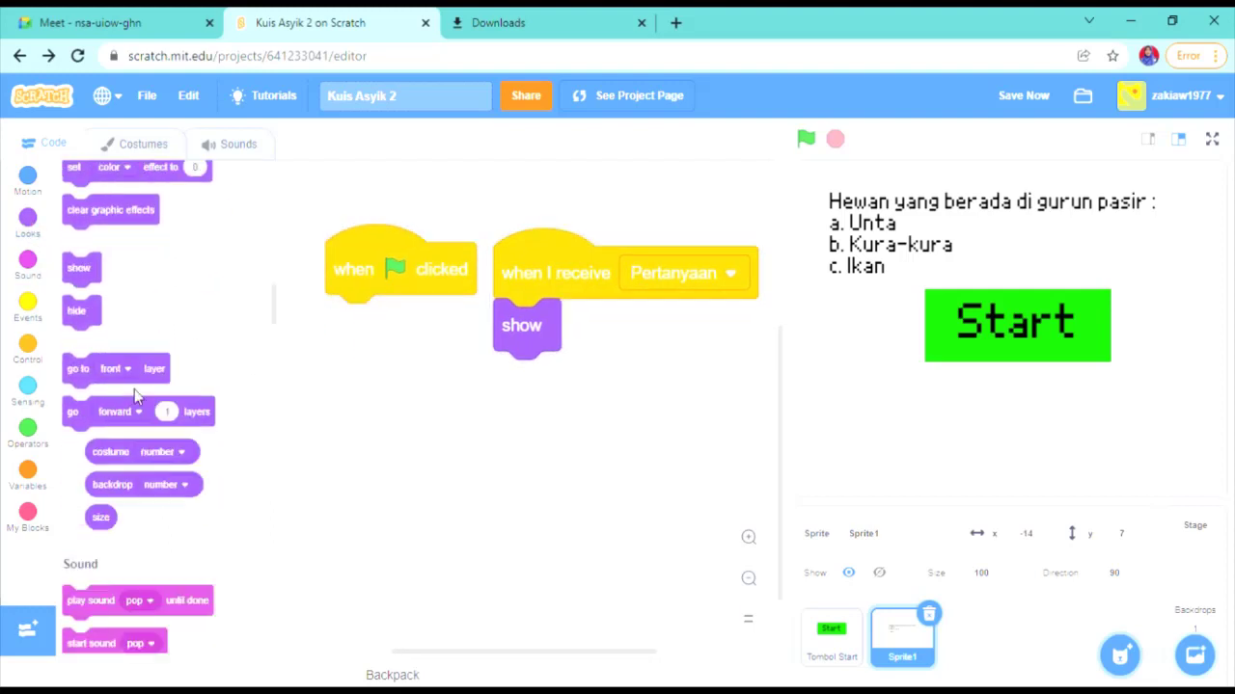
left_click_drag(87, 311, 376, 334)
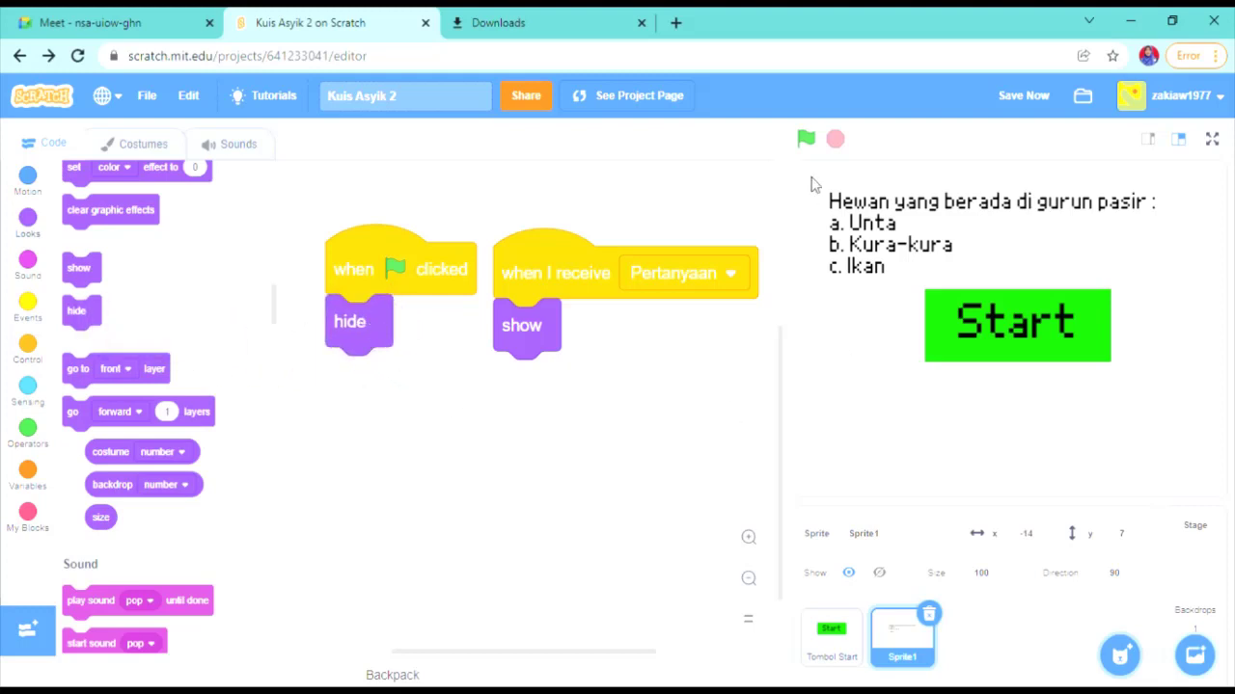
Run the project several times, using the Start sprite on the stage to test that the question hides and appears
left_click(810, 146)
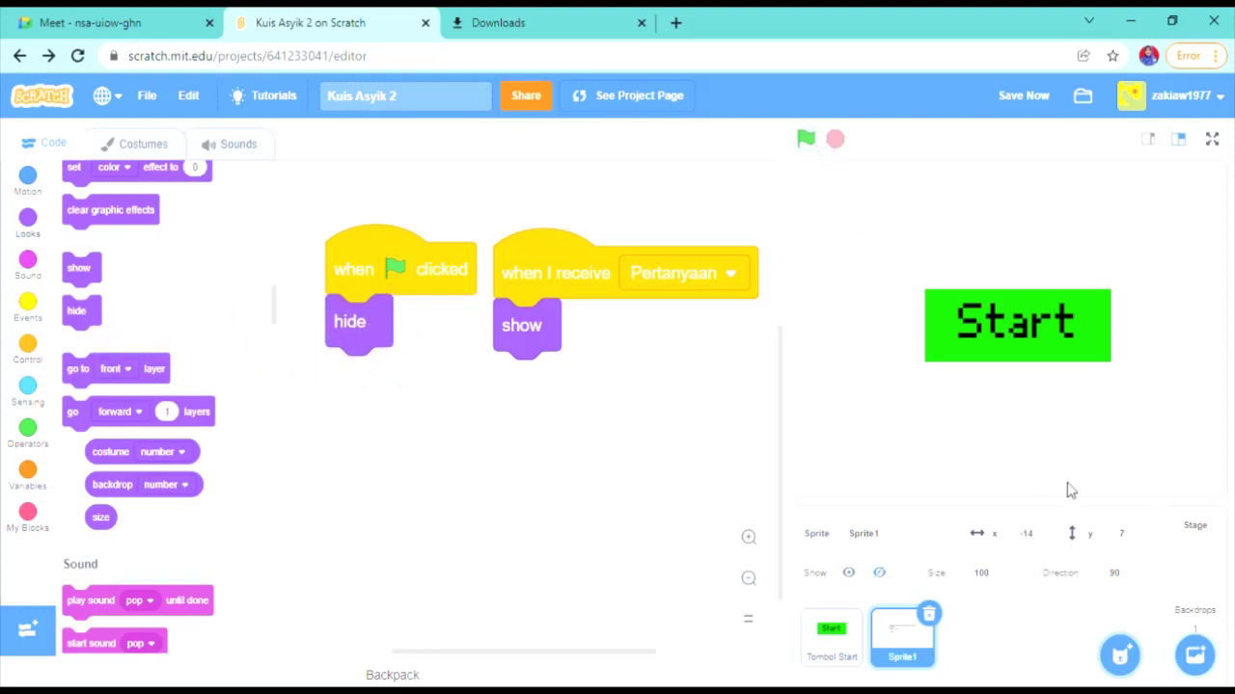
left_click(1014, 333)
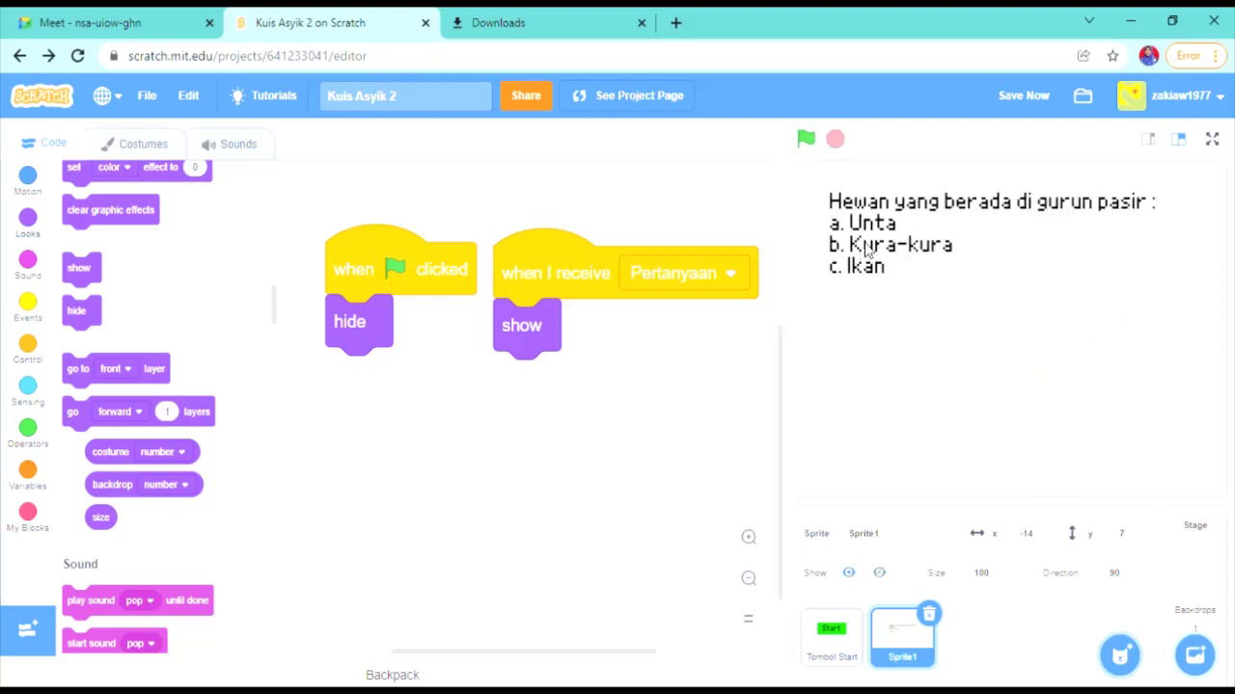
left_click(805, 139)
left_click(998, 347)
left_click(806, 139)
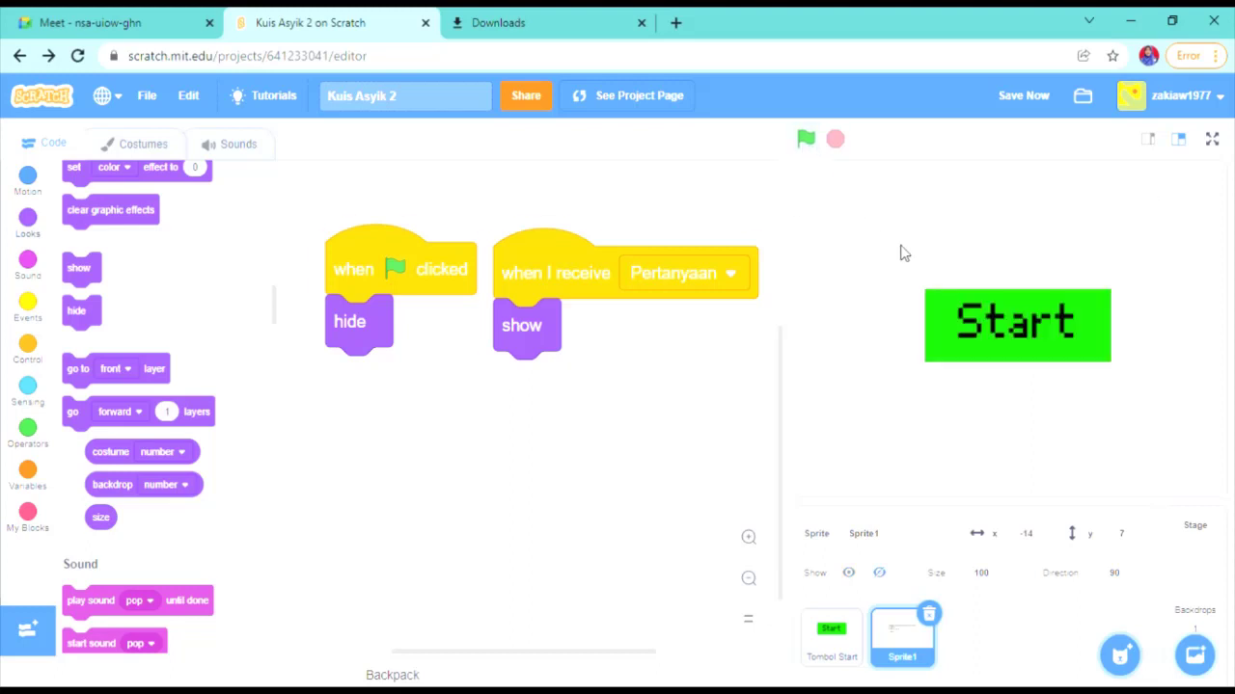
left_click(975, 330)
left_click(806, 139)
left_click(993, 335)
left_click(805, 143)
left_click(1000, 339)
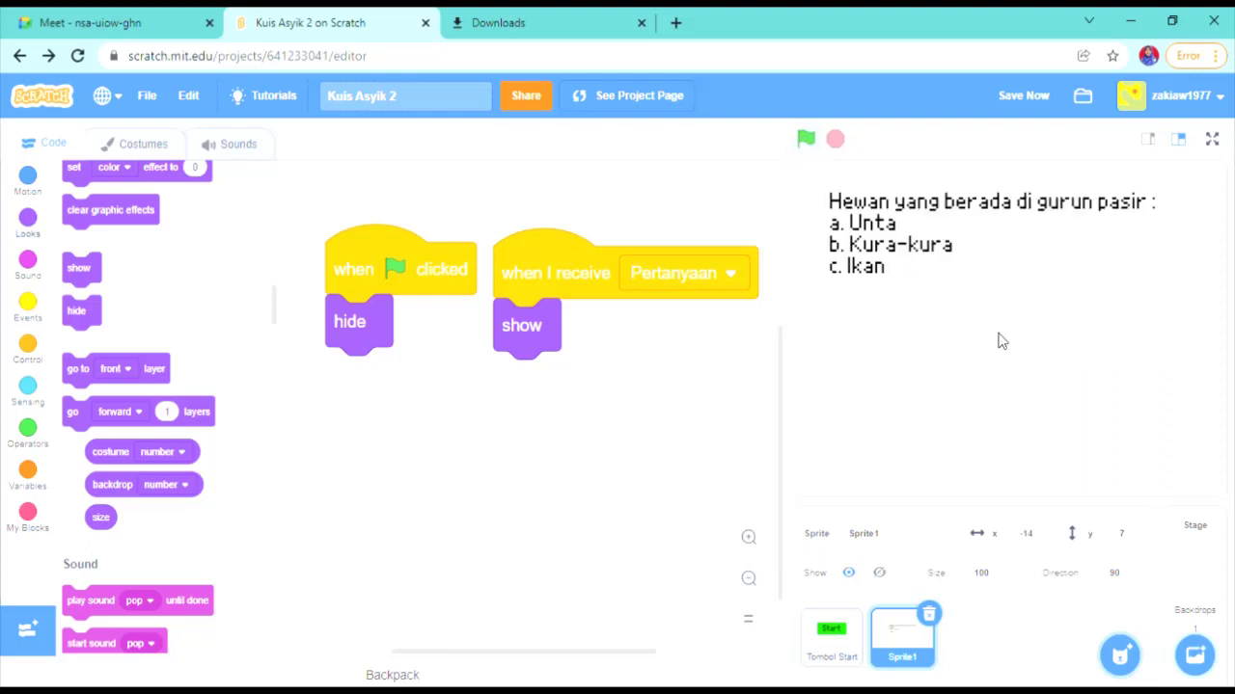
left_click(808, 143)
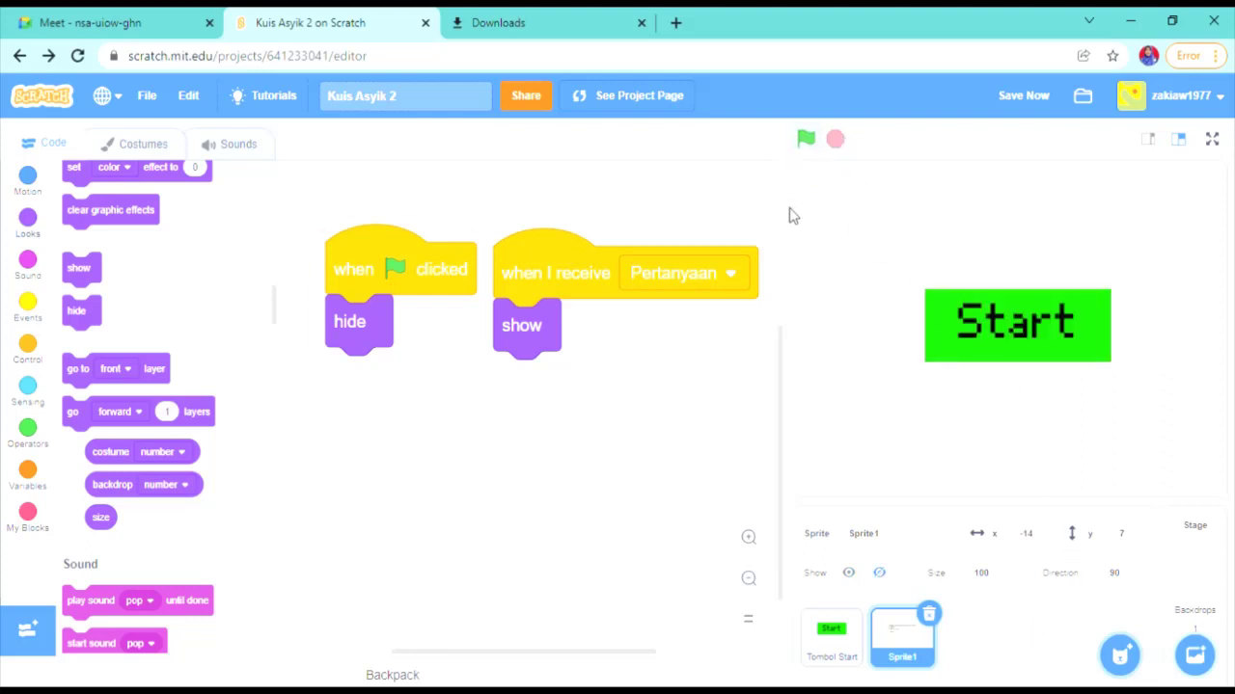
Create a new blank sprite to paint for the first answer button
mouse_move(1121, 660)
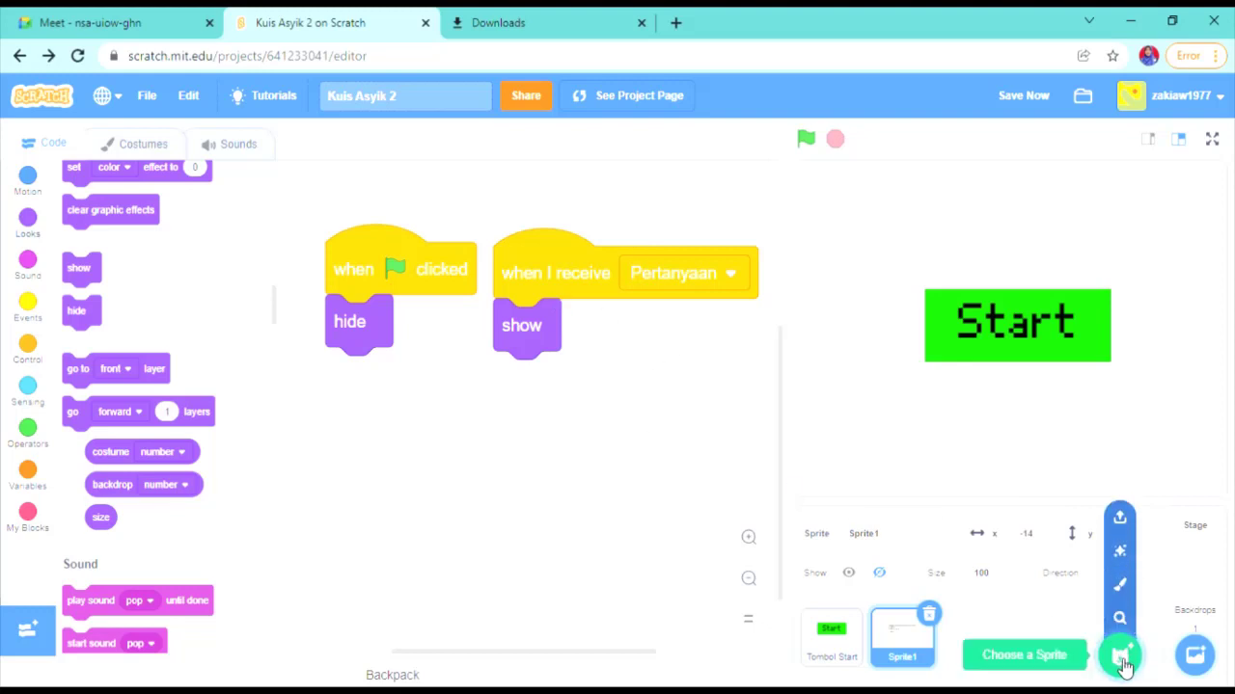
left_click(1128, 595)
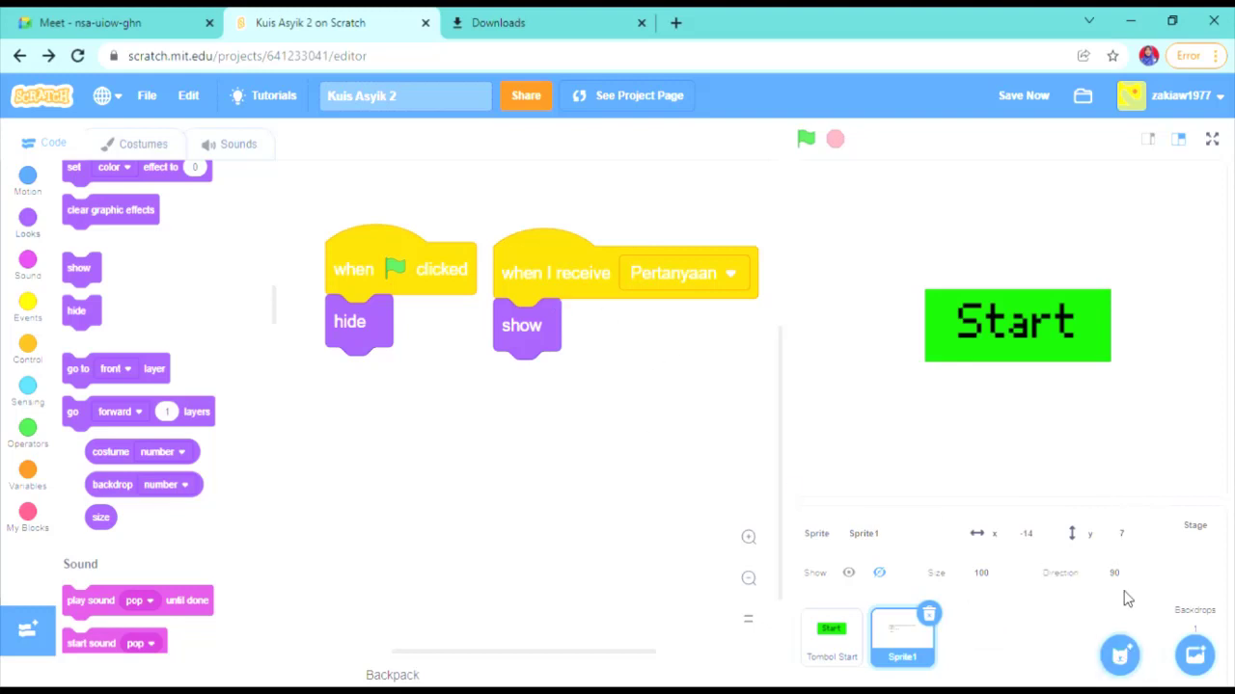
Make the question sprite visible on the stage and hide the Tombol Start sprite
left_click(903, 650)
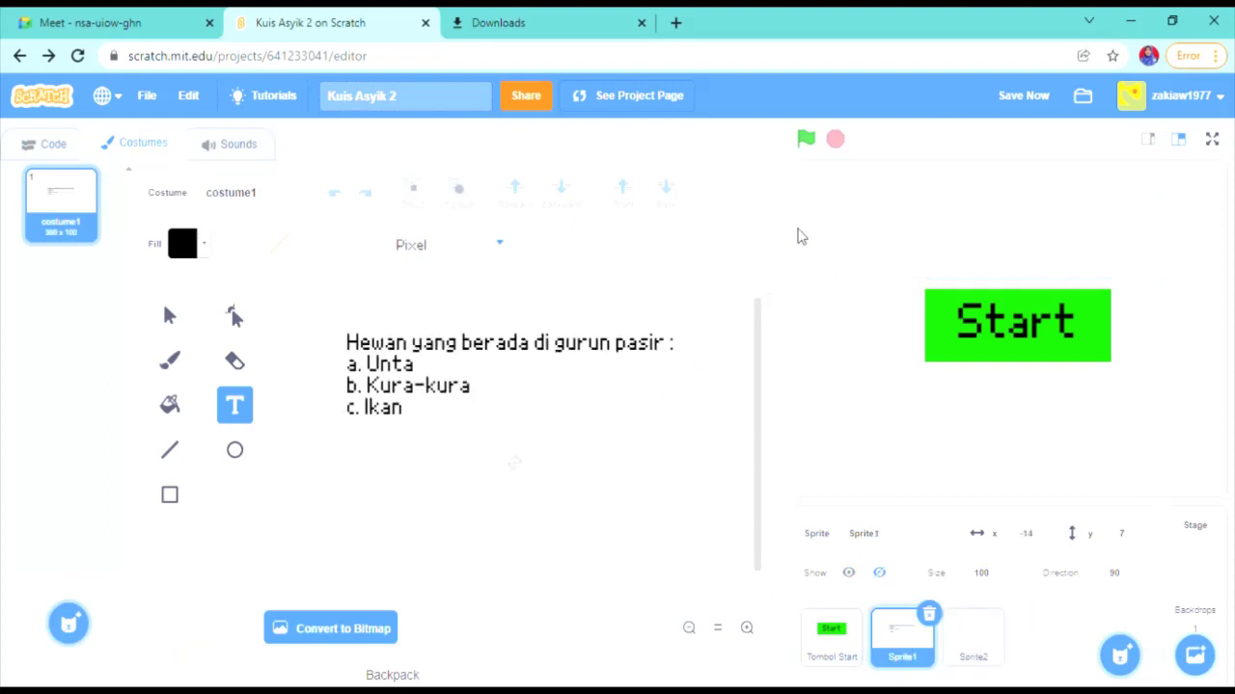
left_click(848, 572)
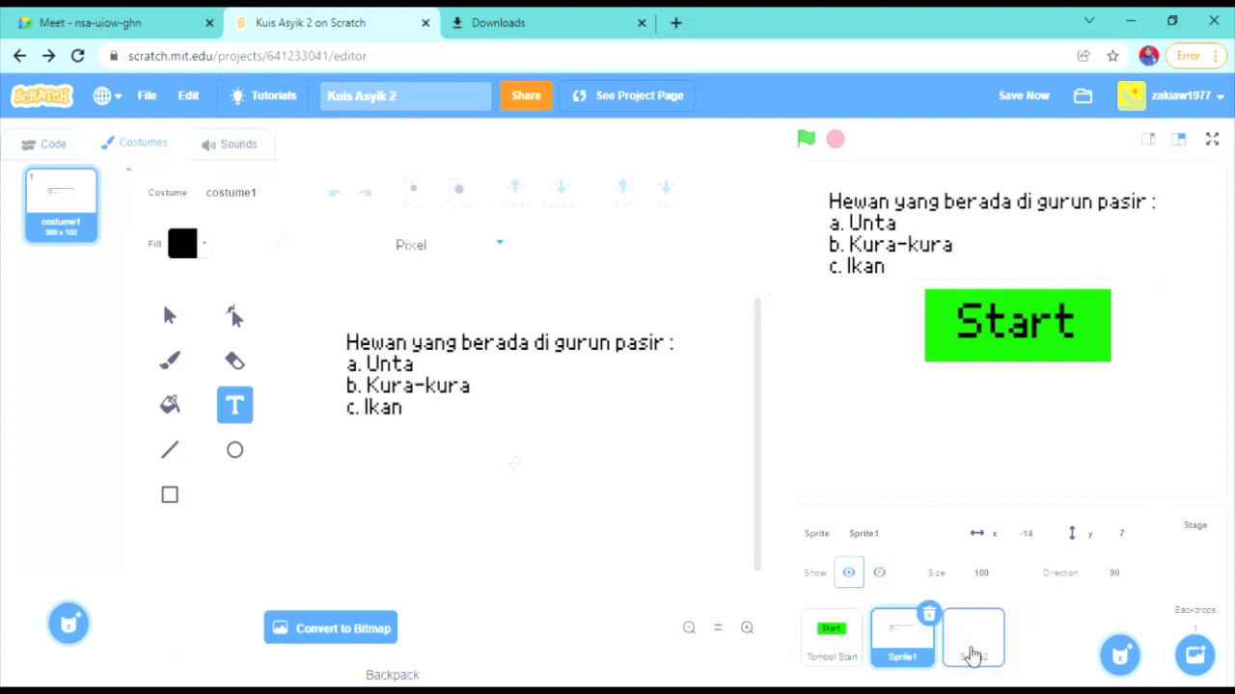
left_click(829, 639)
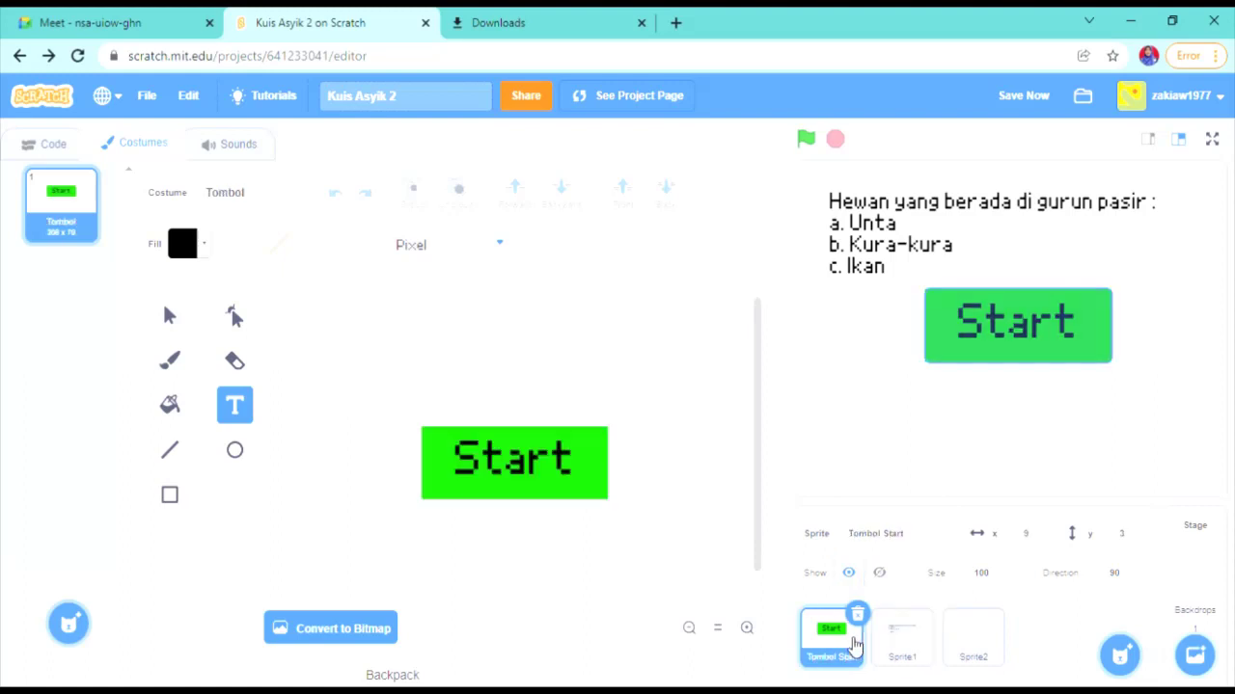
left_click(888, 573)
Draw a filled black rectangle about 156 by 53 at the centre of Sprite2's costume, undoing any stray marks
left_click(970, 644)
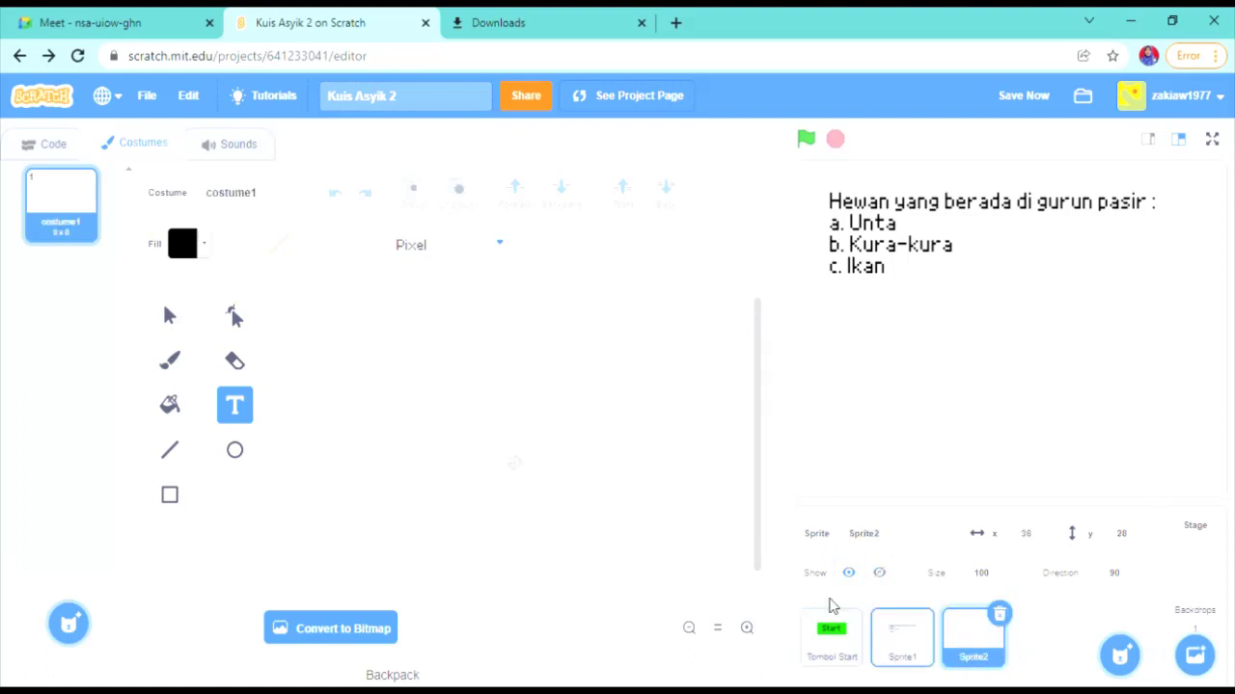
left_click(170, 498)
mouse_move(449, 434)
left_mouse_down()
mouse_move(590, 496)
mouse_move(543, 474)
mouse_move(518, 495)
mouse_move(547, 468)
left_mouse_up()
left_click(547, 490)
left_click(549, 491)
key("ctrl+z")
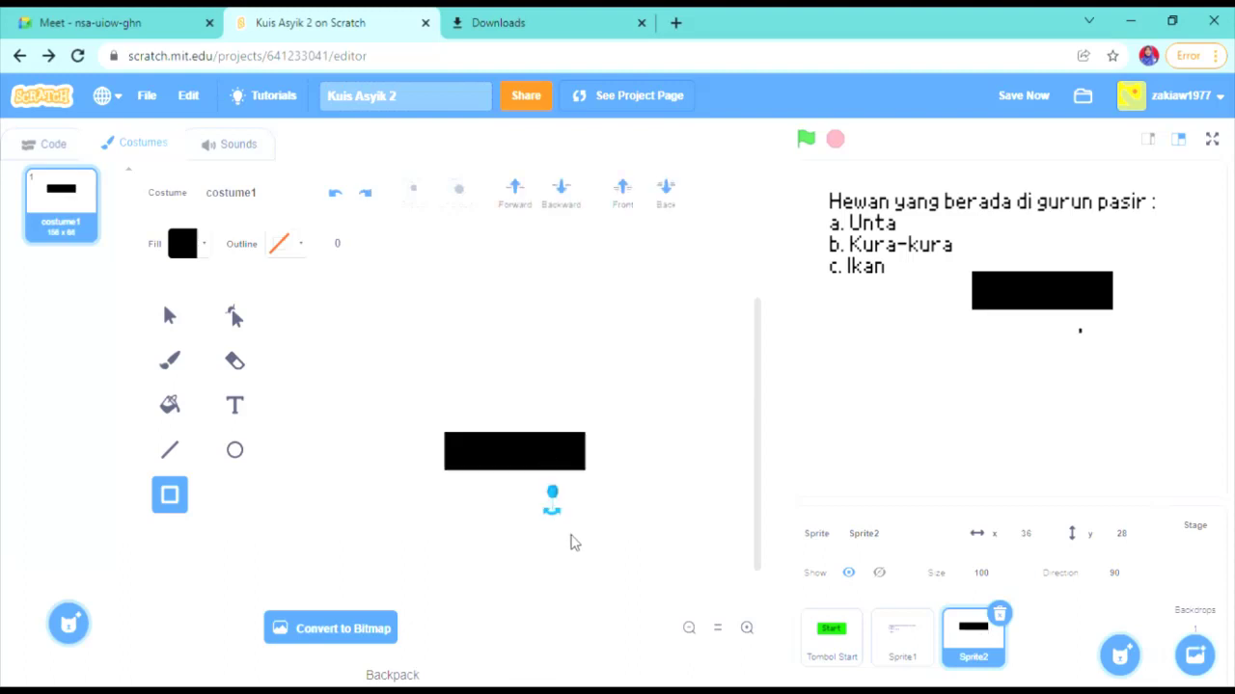
key("ctrl+z")
left_click_drag(540, 458, 542, 483)
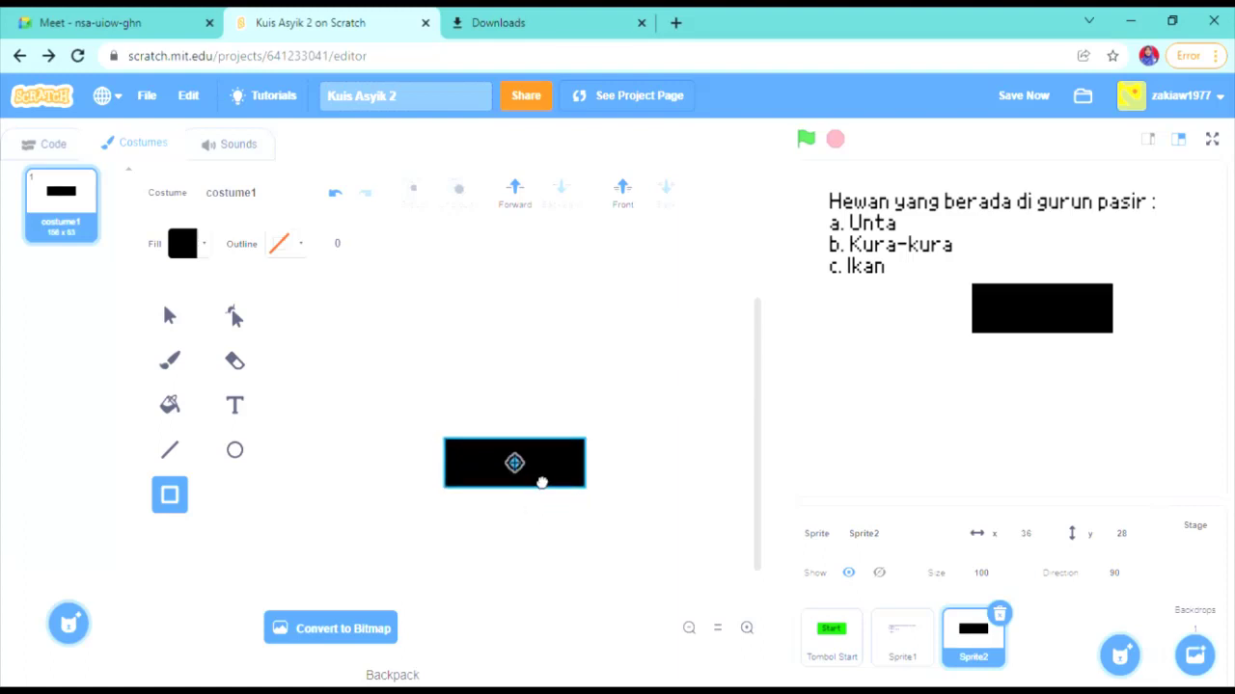
Shrink the rectangle to about 98 by 38 and place the sprite below the answer options at about x -145, y 3
left_click(747, 628)
left_click(746, 628)
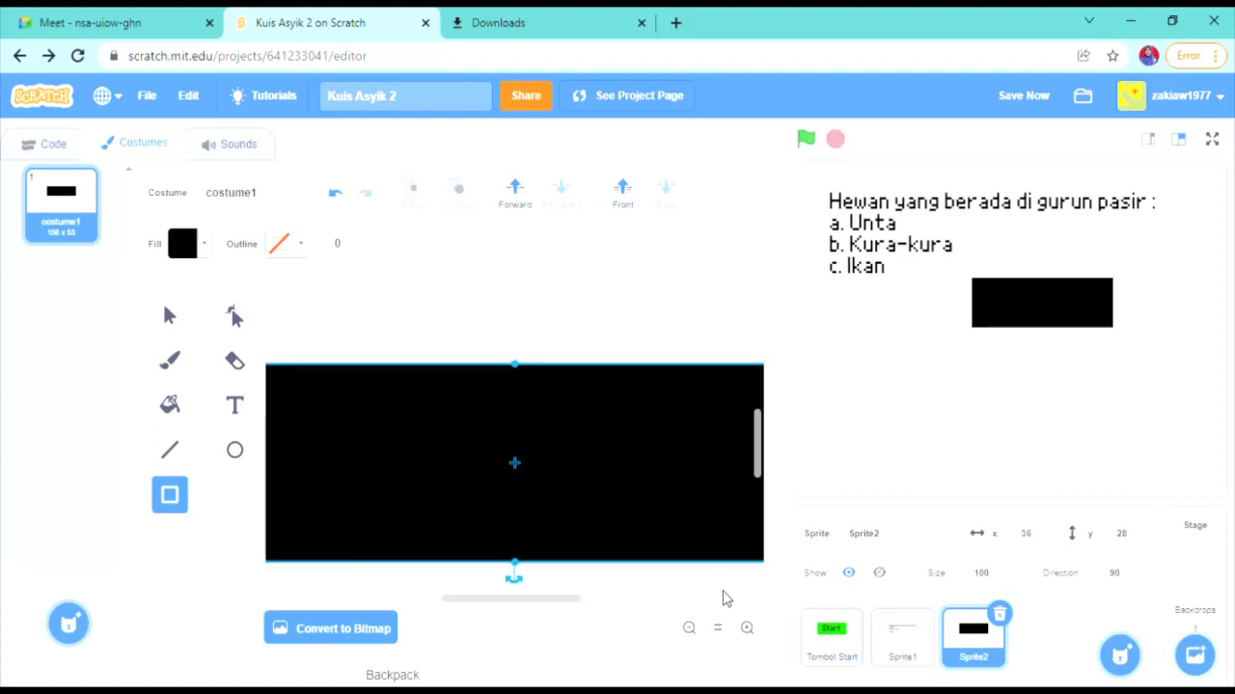
left_click(689, 627)
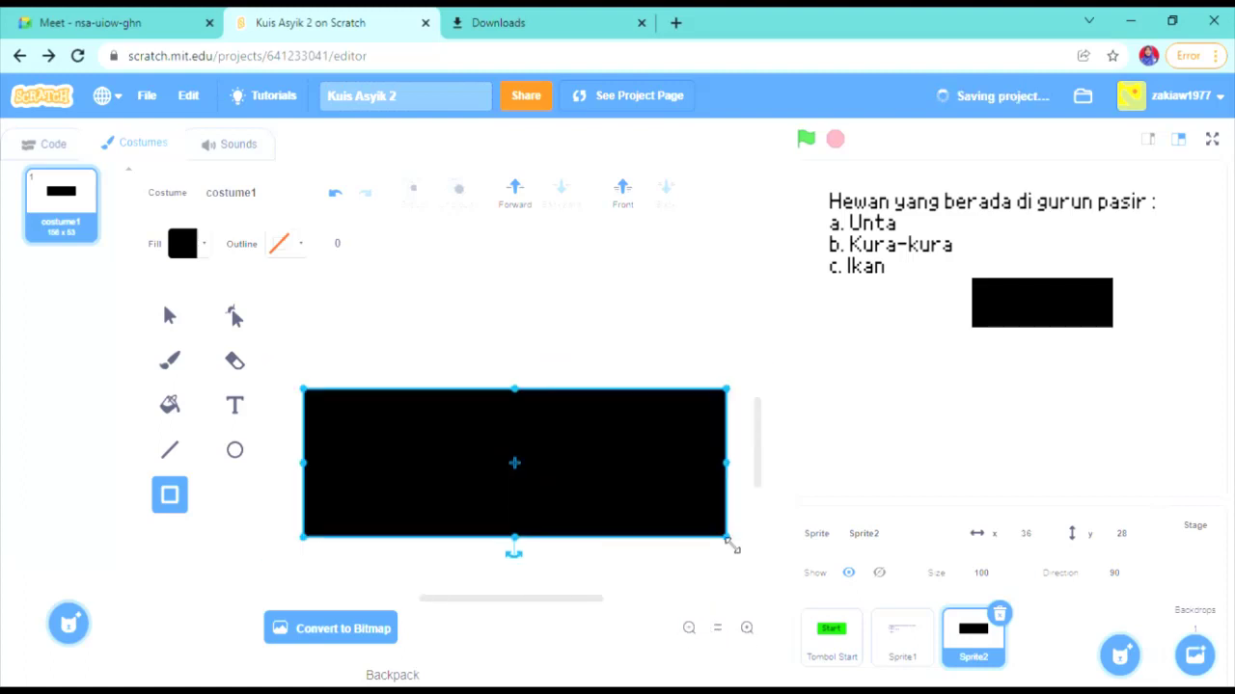
left_click_drag(732, 546, 569, 496)
left_click_drag(441, 448, 534, 483)
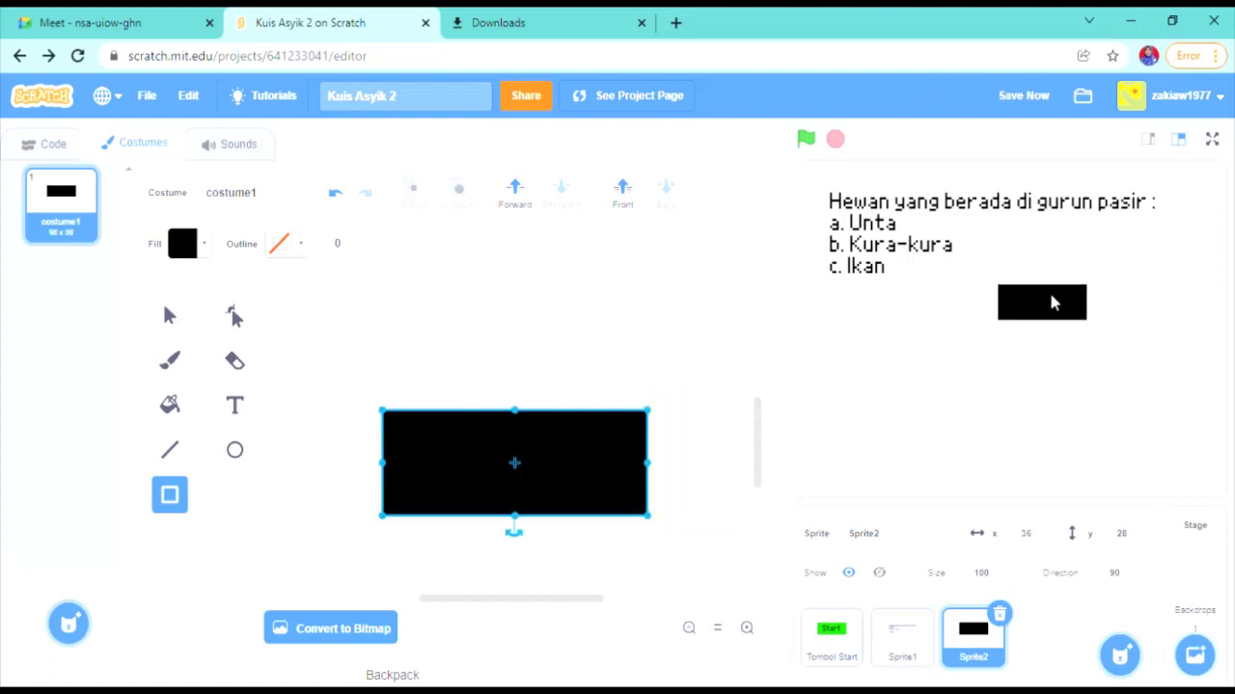
mouse_move(1051, 295)
left_mouse_down()
mouse_move(942, 329)
mouse_move(885, 333)
mouse_move(886, 320)
left_mouse_up()
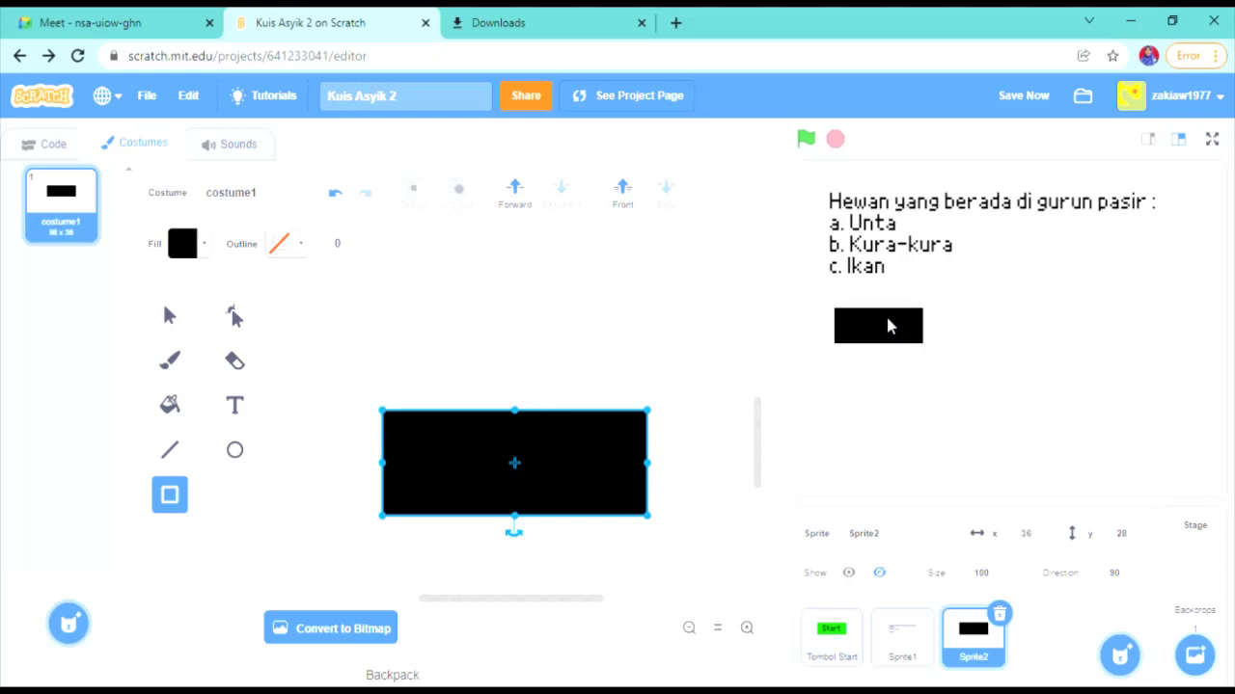
Change the rectangle's fill to purple with color 80, saturation 100 and brightness 53
left_click(179, 243)
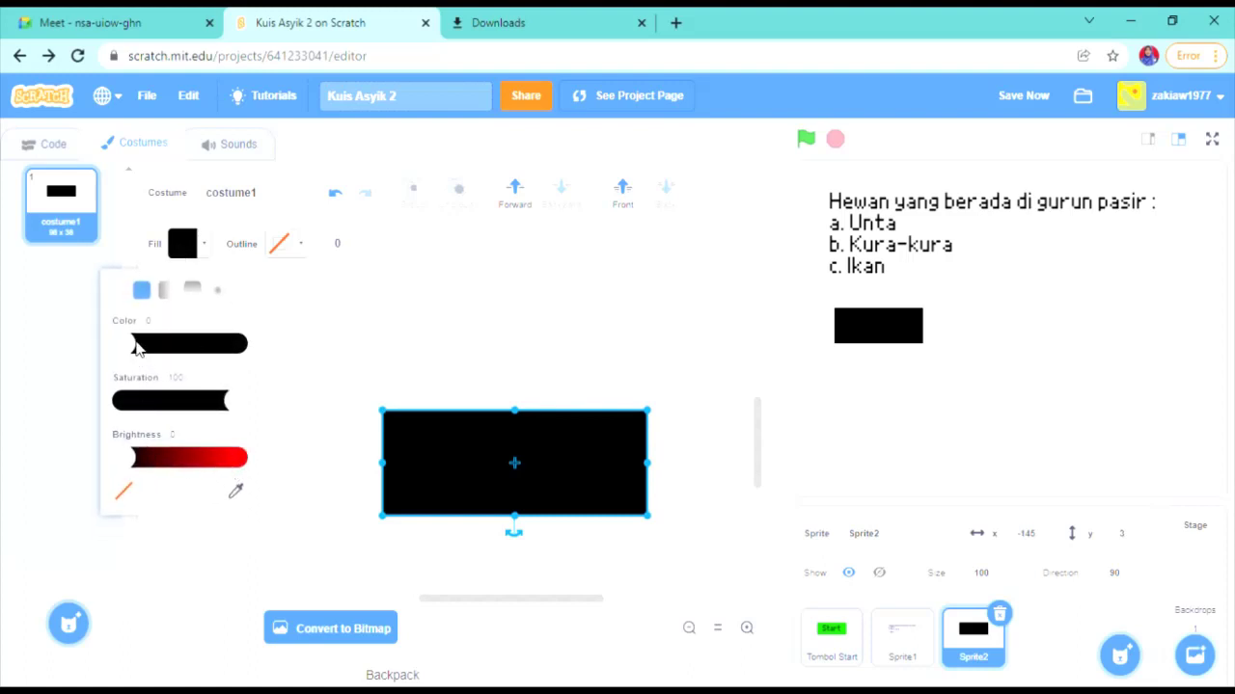
left_click_drag(133, 347, 193, 358)
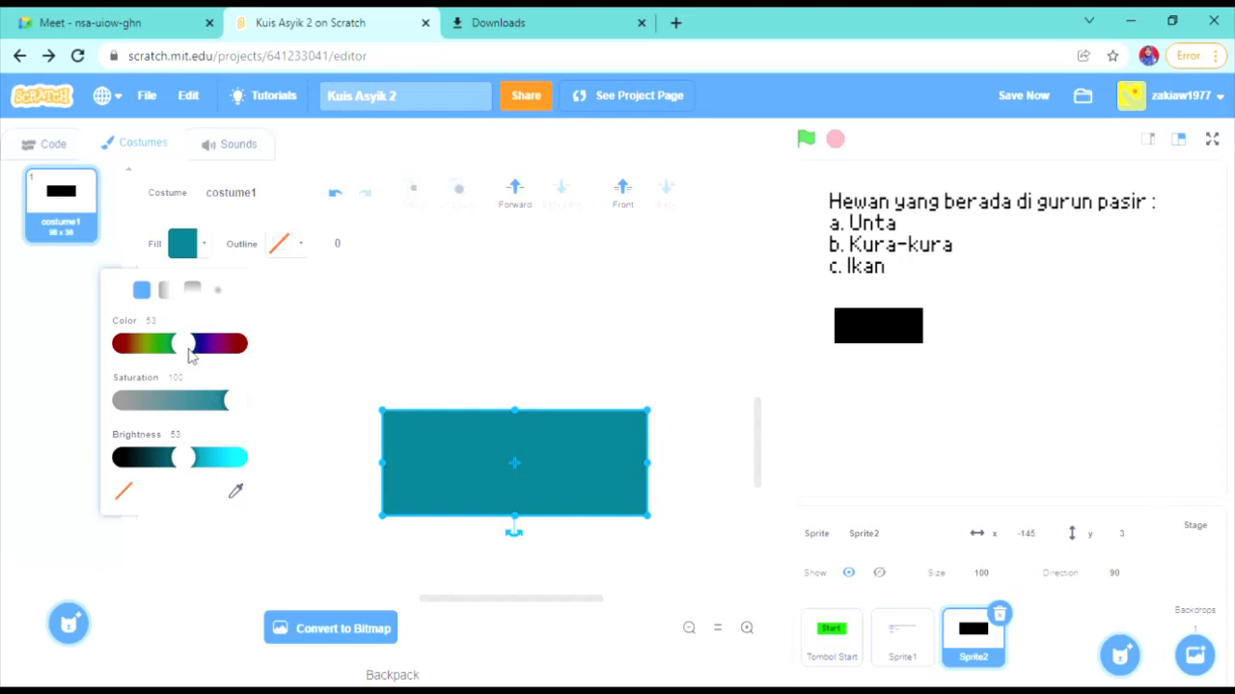
left_click_drag(190, 356, 220, 356)
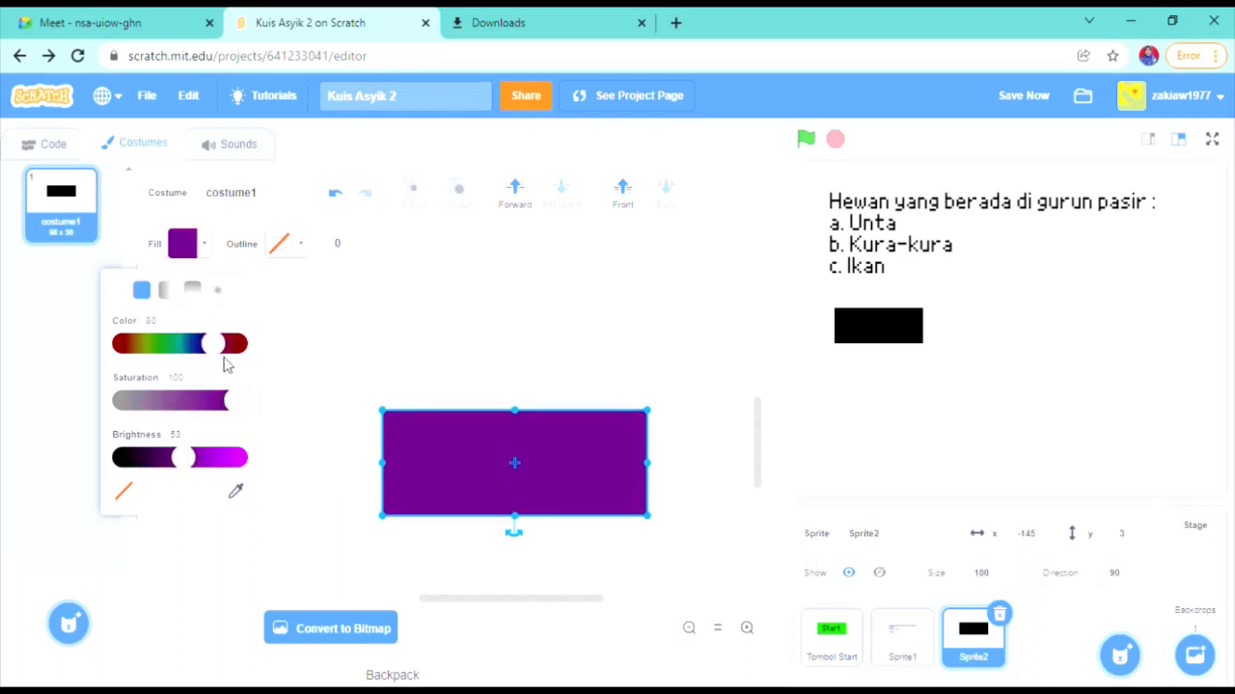
left_click(346, 433)
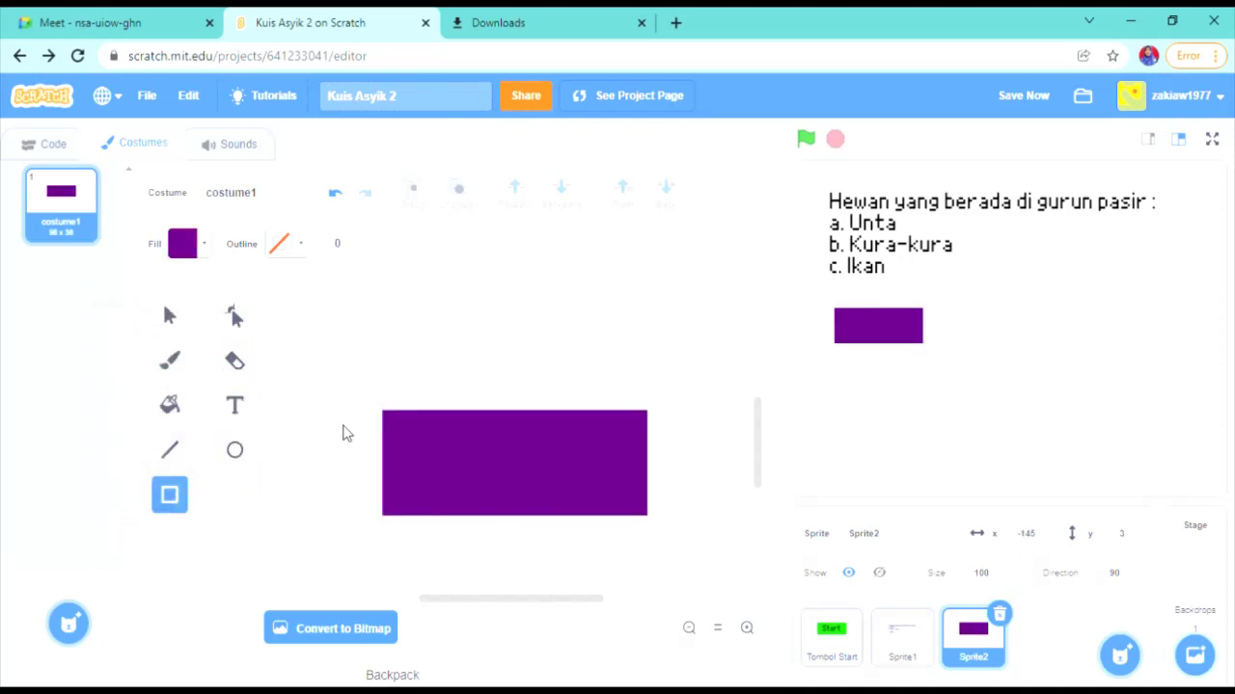
Add the text "Unta" in white Pixel font and centre it on the purple rectangle
left_click(234, 412)
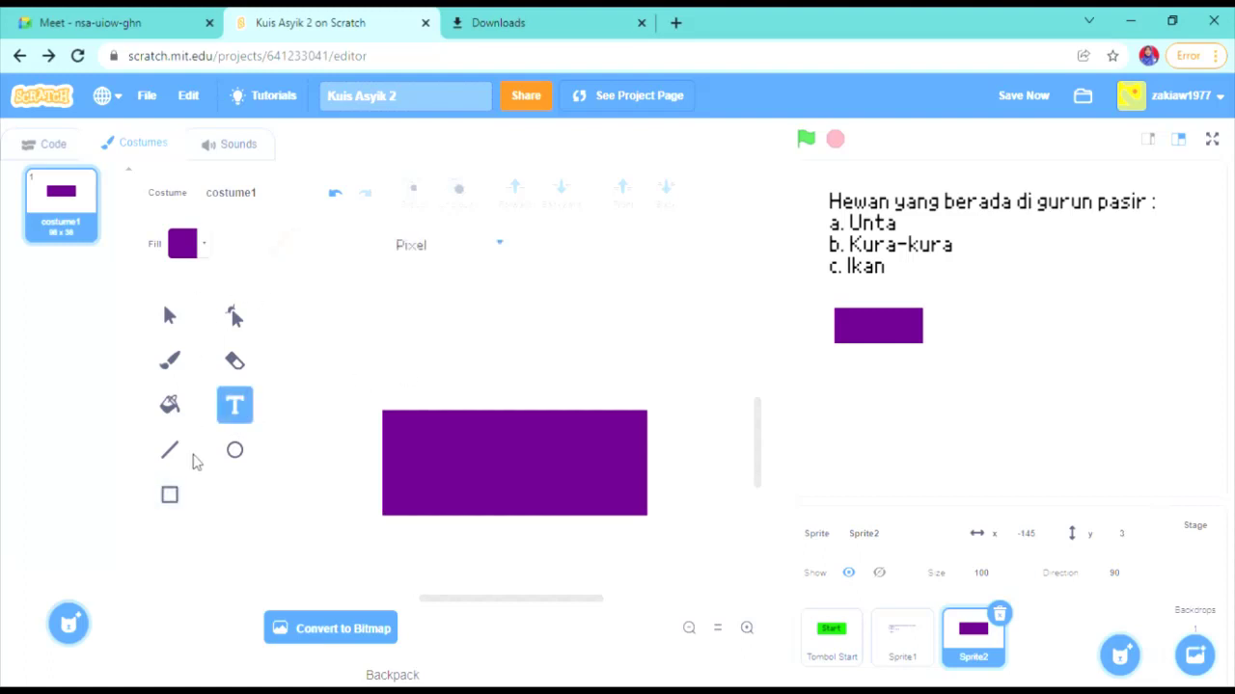
left_click(182, 243)
left_click_drag(184, 425, 85, 445)
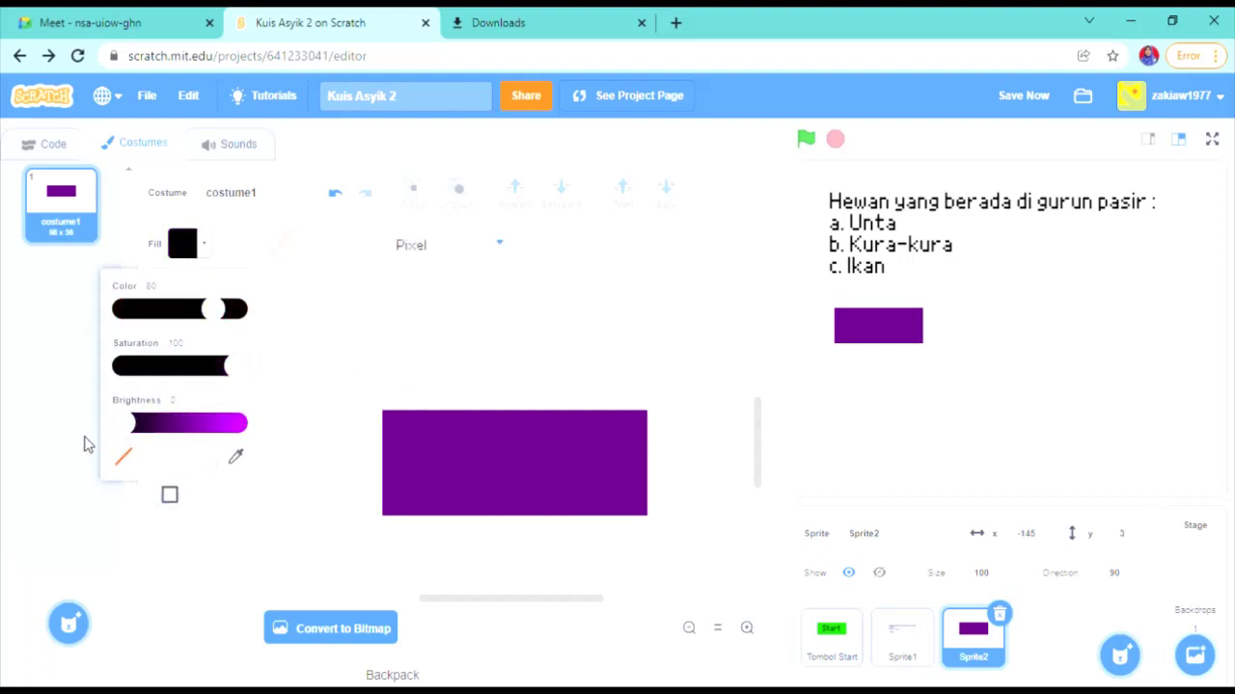
left_click_drag(232, 376, 99, 376)
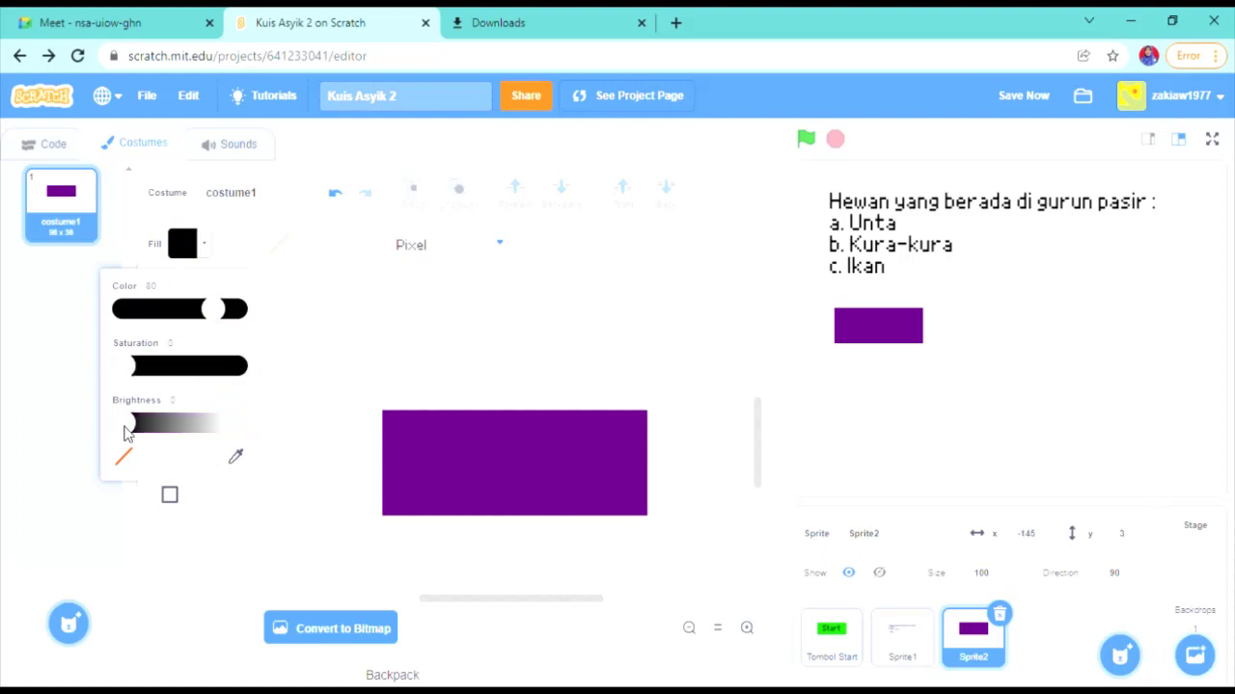
left_click_drag(128, 430, 297, 430)
left_click(453, 370)
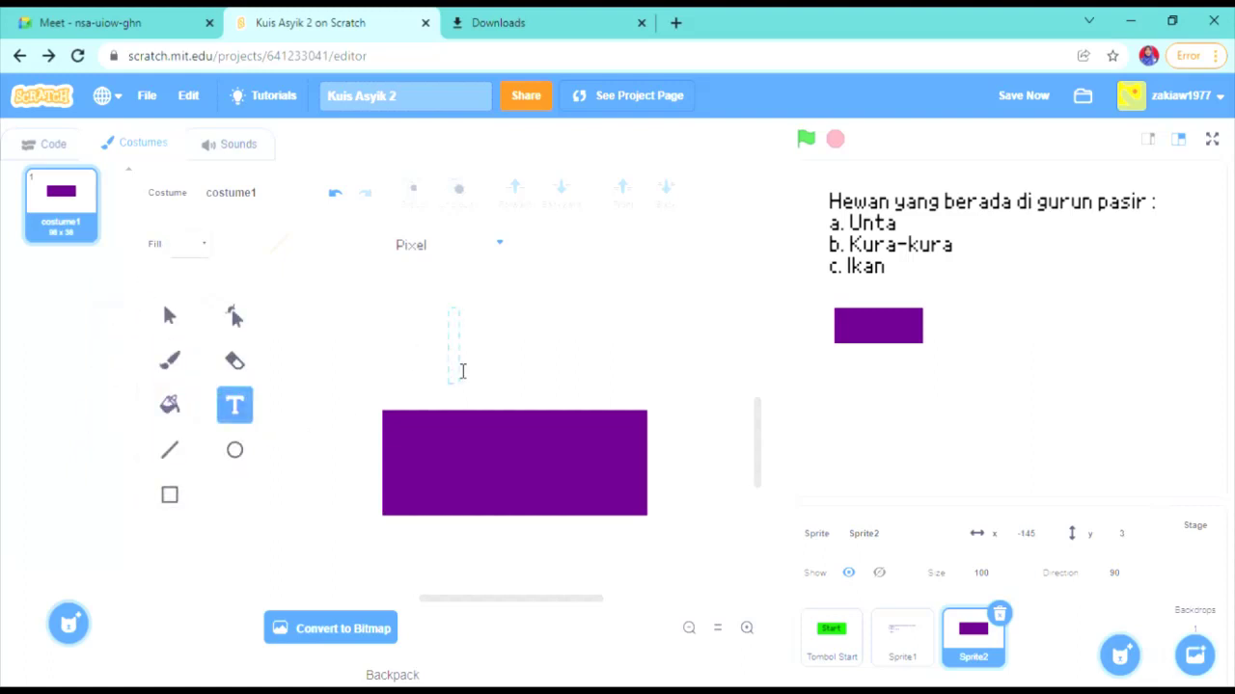
type("Unta")
left_click(588, 358)
left_click_drag(540, 394, 544, 490)
left_click(684, 492)
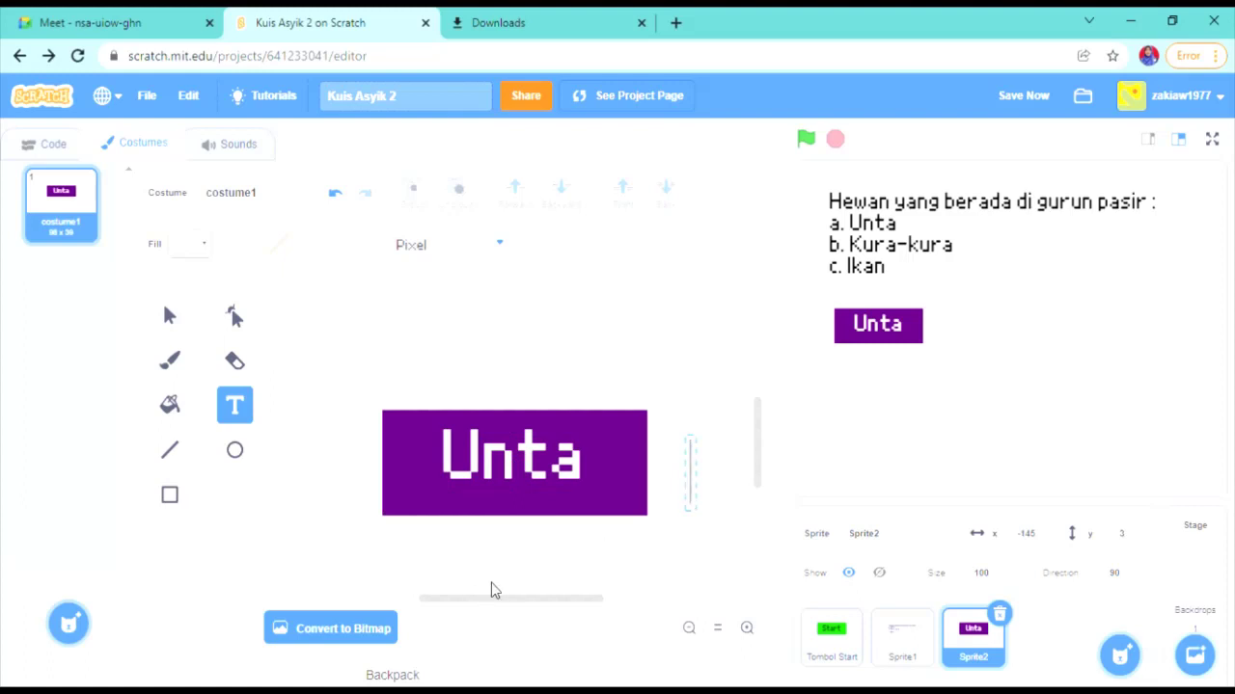
Rename the question sprite Sprite1 to Pertanyaan and the Unta answer sprite Sprite2 to Jawaban 1
left_click(919, 659)
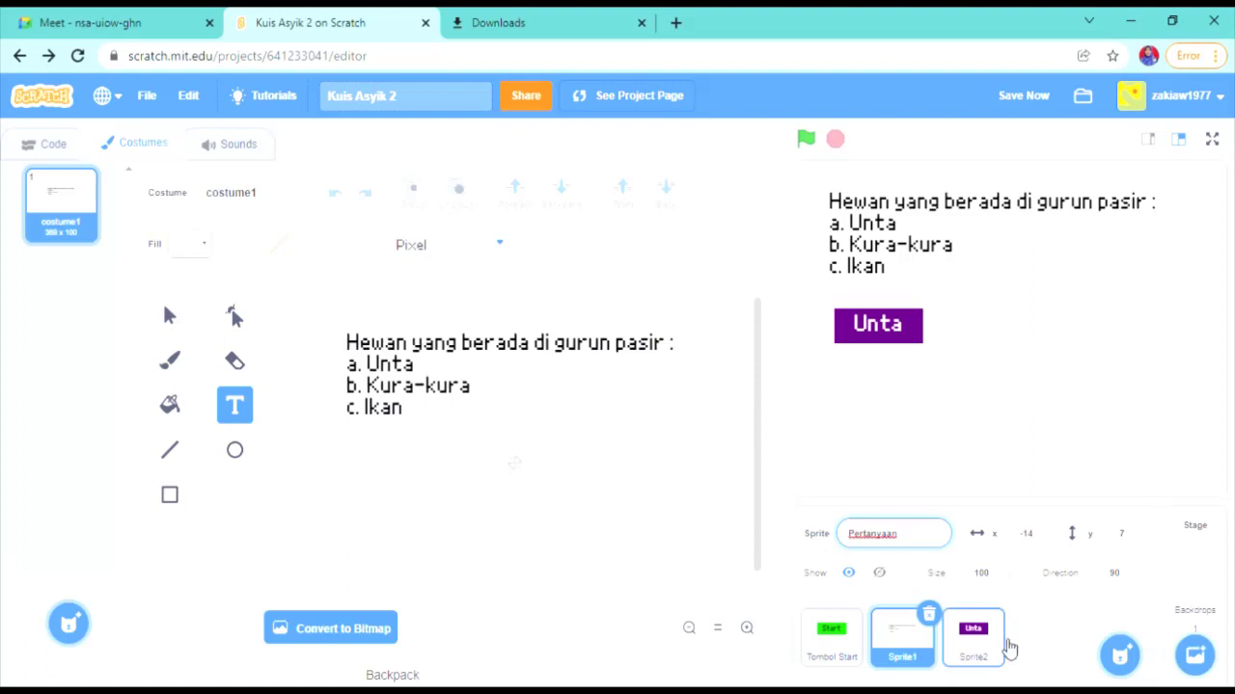
left_click(979, 655)
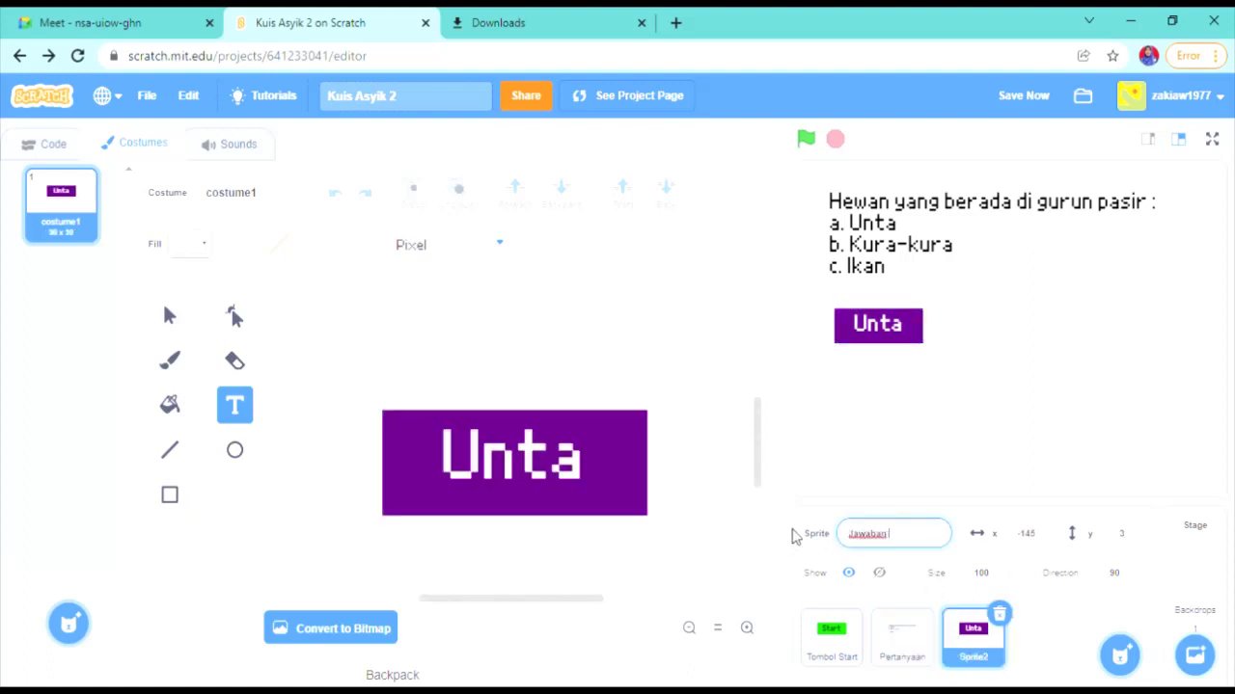
key("Return")
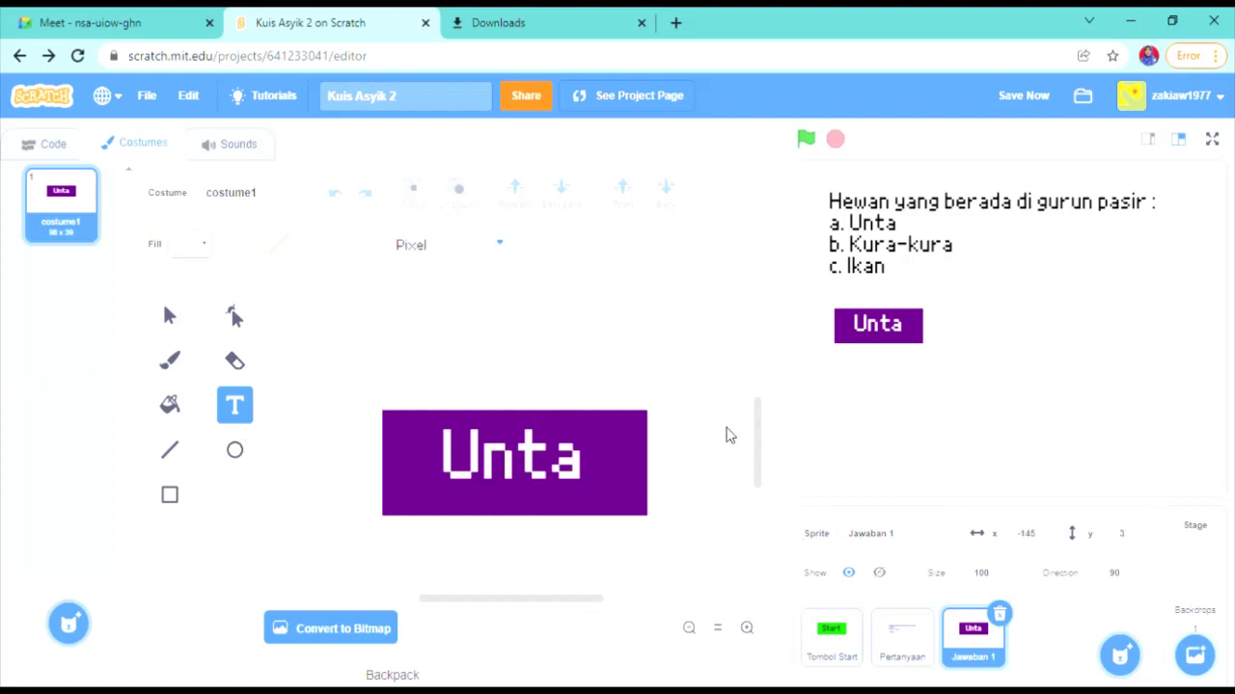
Duplicate the Jawaban 1 sprite and its copy to get two more answer sprites
right_click(982, 655)
left_click(1027, 569)
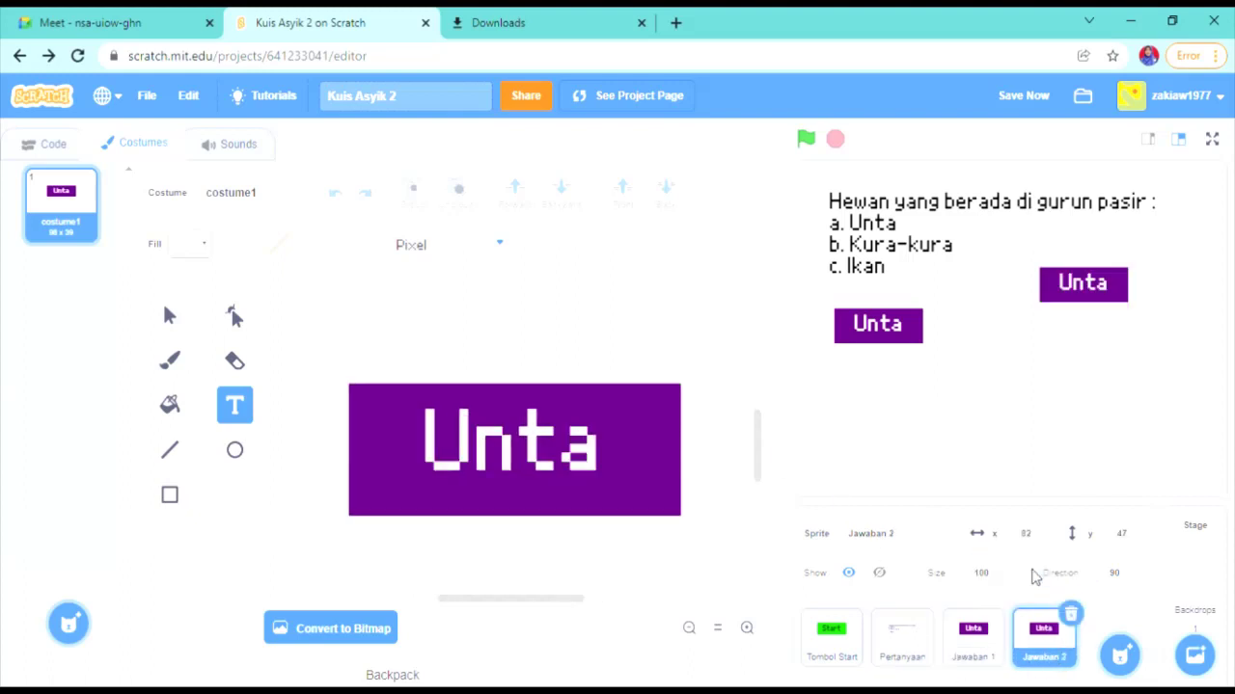
right_click(1053, 652)
left_click(1100, 567)
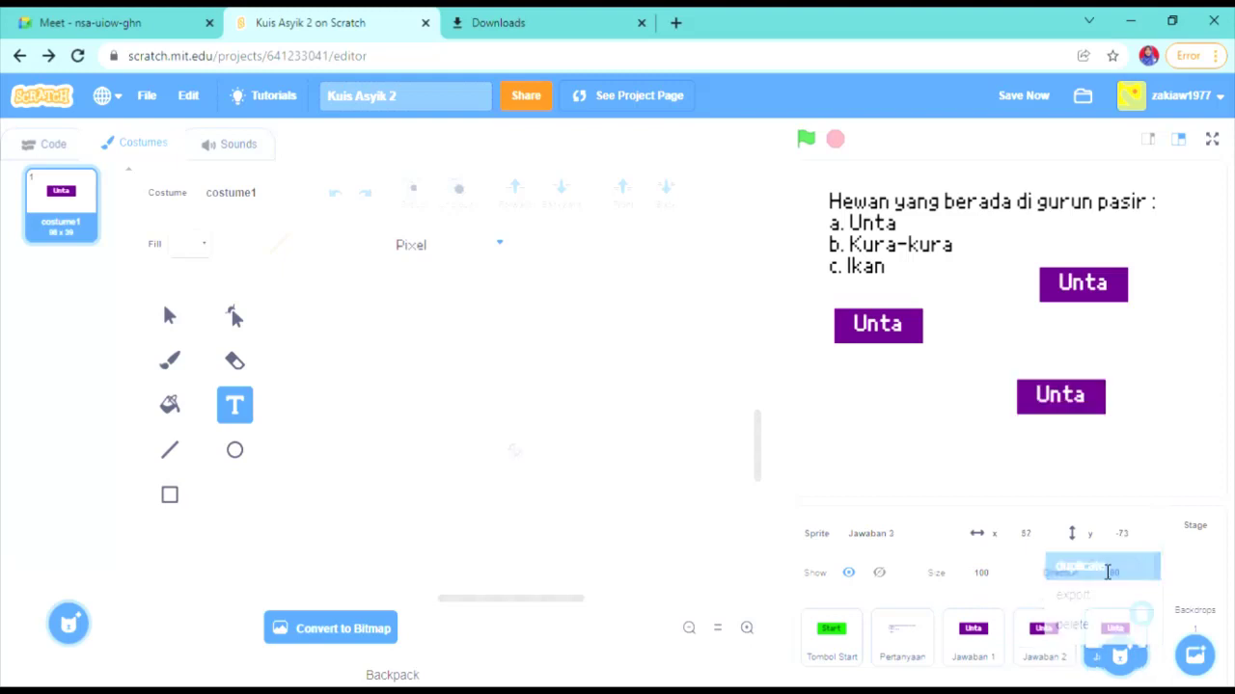
Stack the two copies below Jawaban 1 on the stage, at about x -145, y -48 and x -146, y -99
left_click(1051, 639)
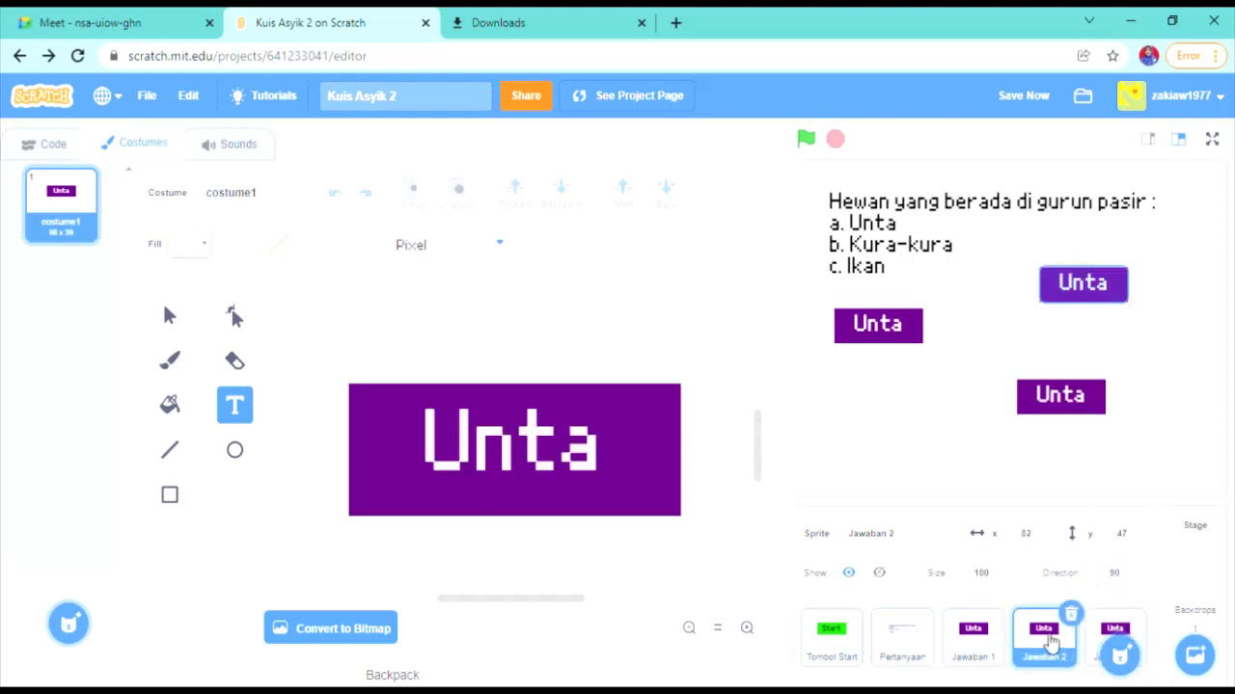
left_click_drag(1081, 286, 881, 381)
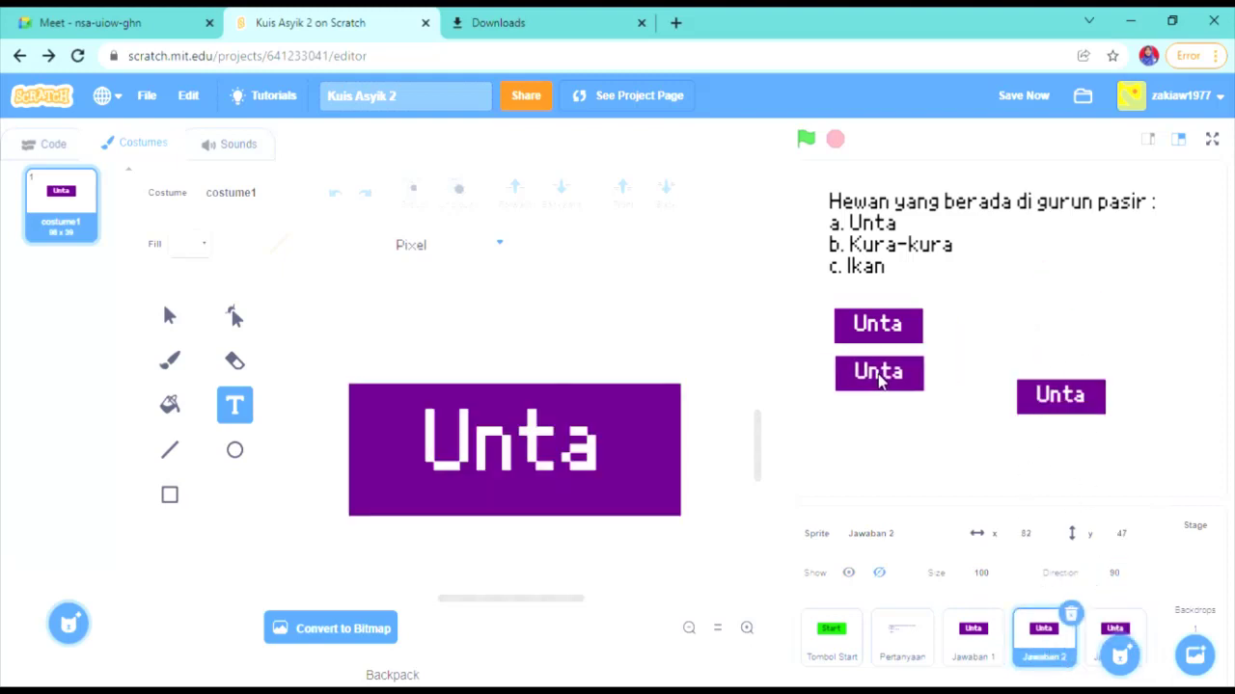
left_click_drag(1058, 395, 882, 436)
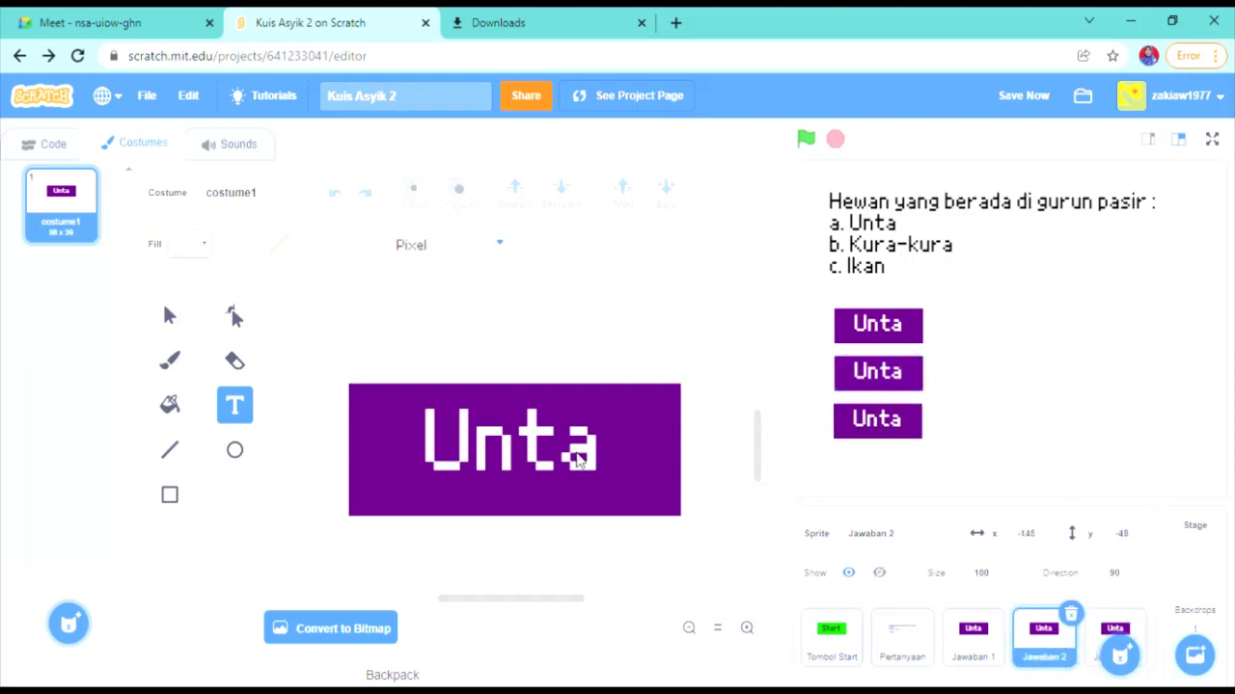
Replace the text in Jawaban 2's costume with "Kura-kura"
left_click(581, 461)
left_click_drag(602, 460, 456, 456)
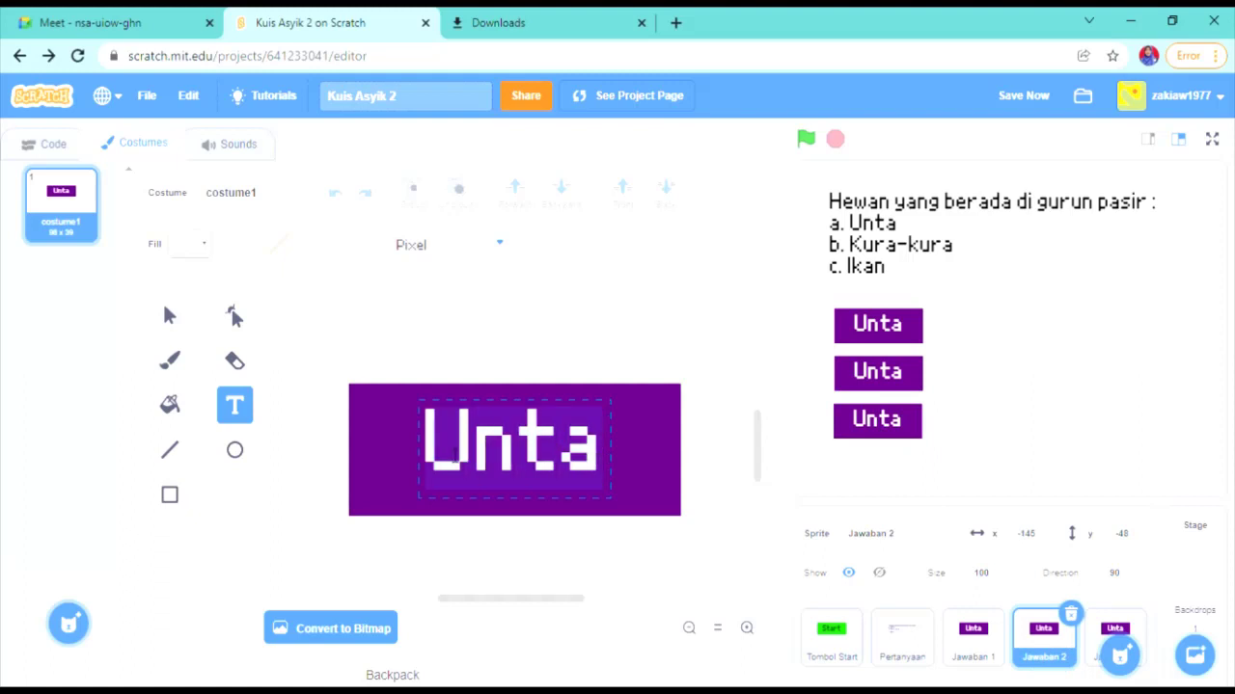
type("Kura")
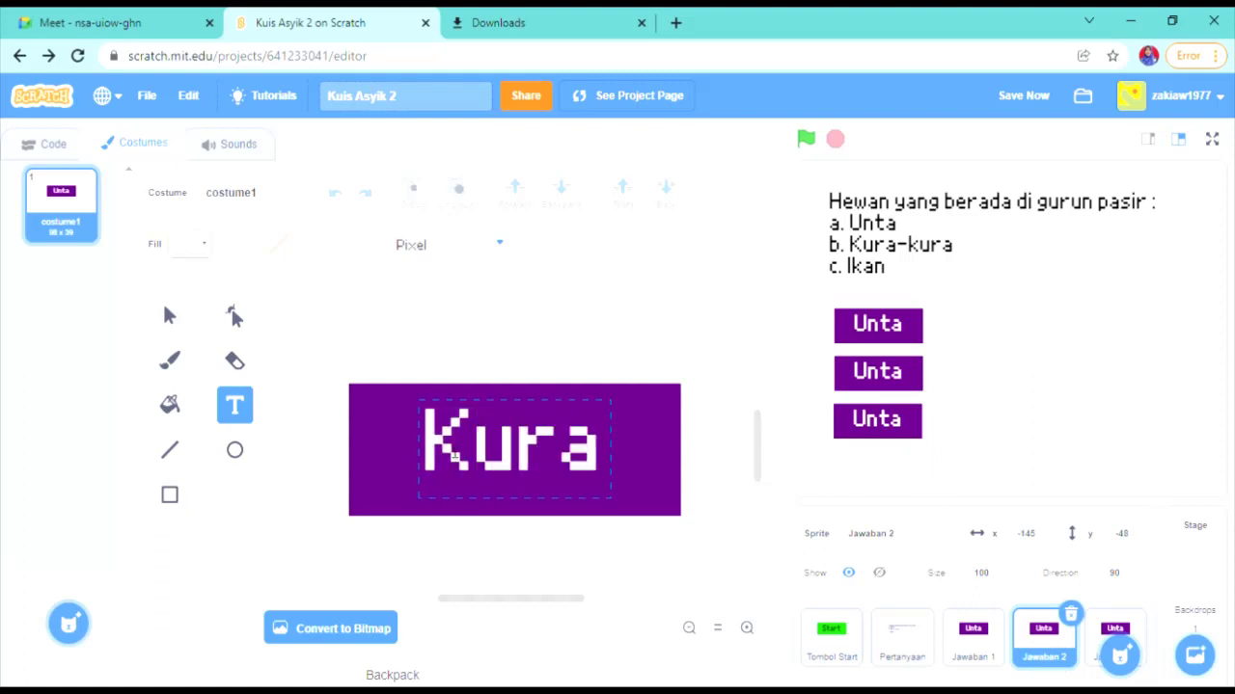
type("2")
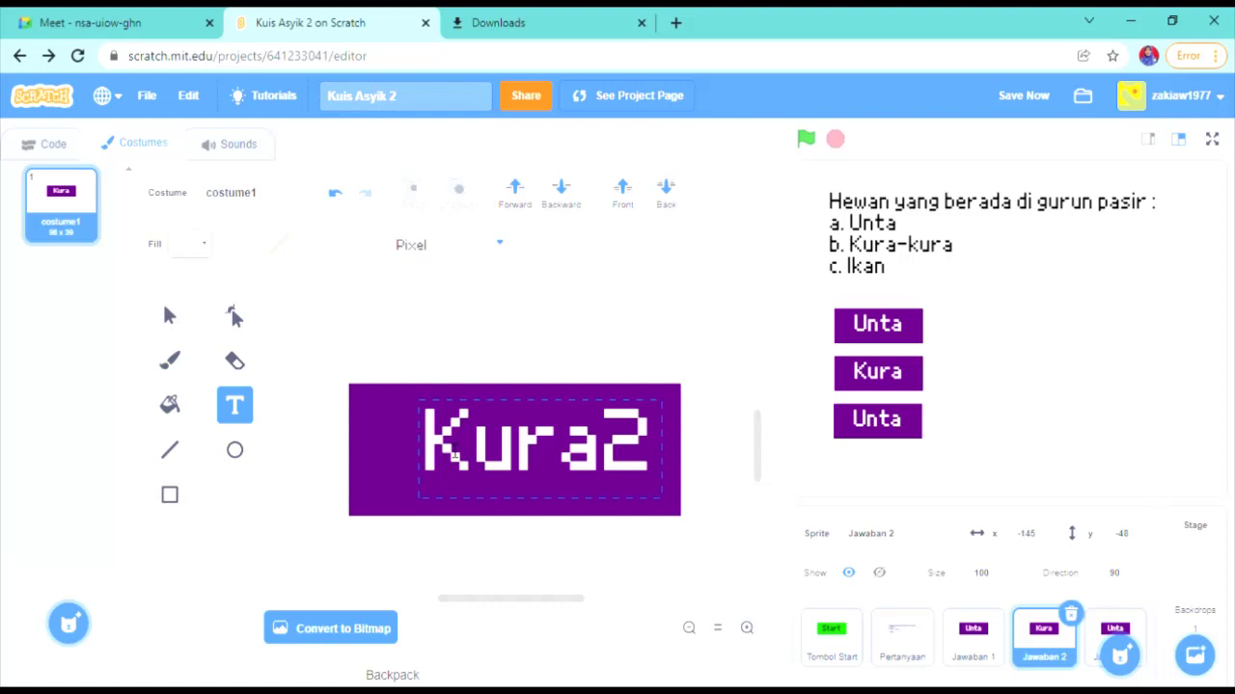
key("BackSpace")
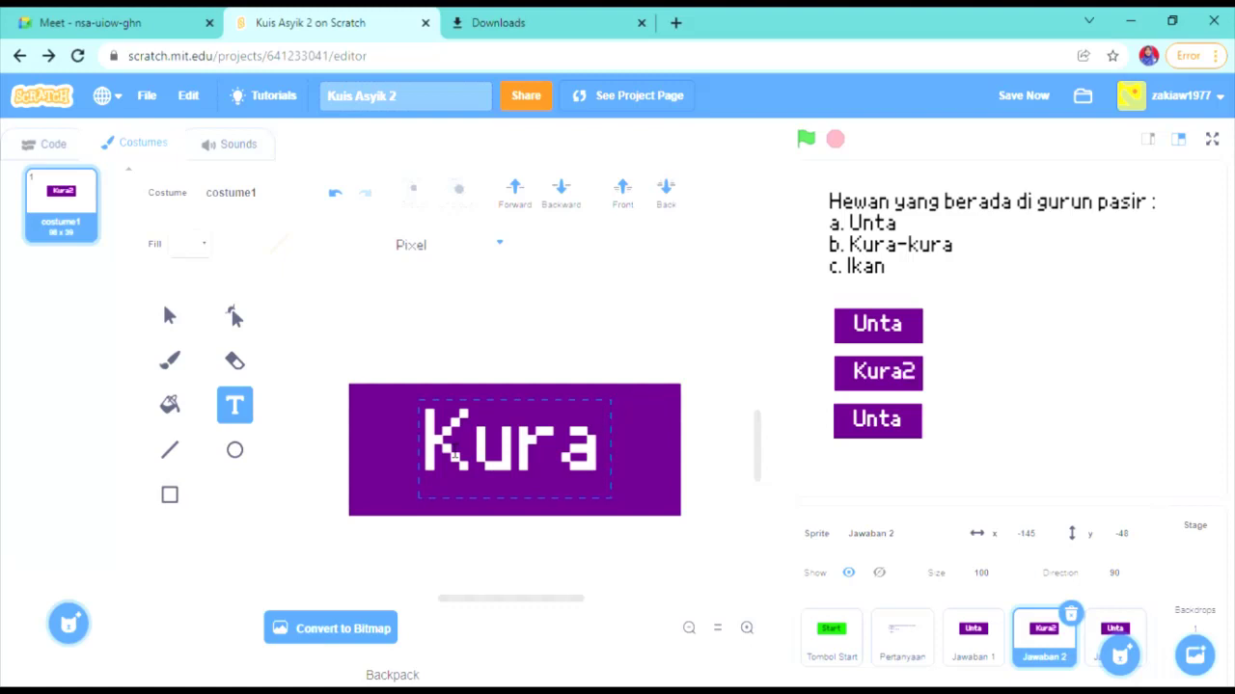
type("-")
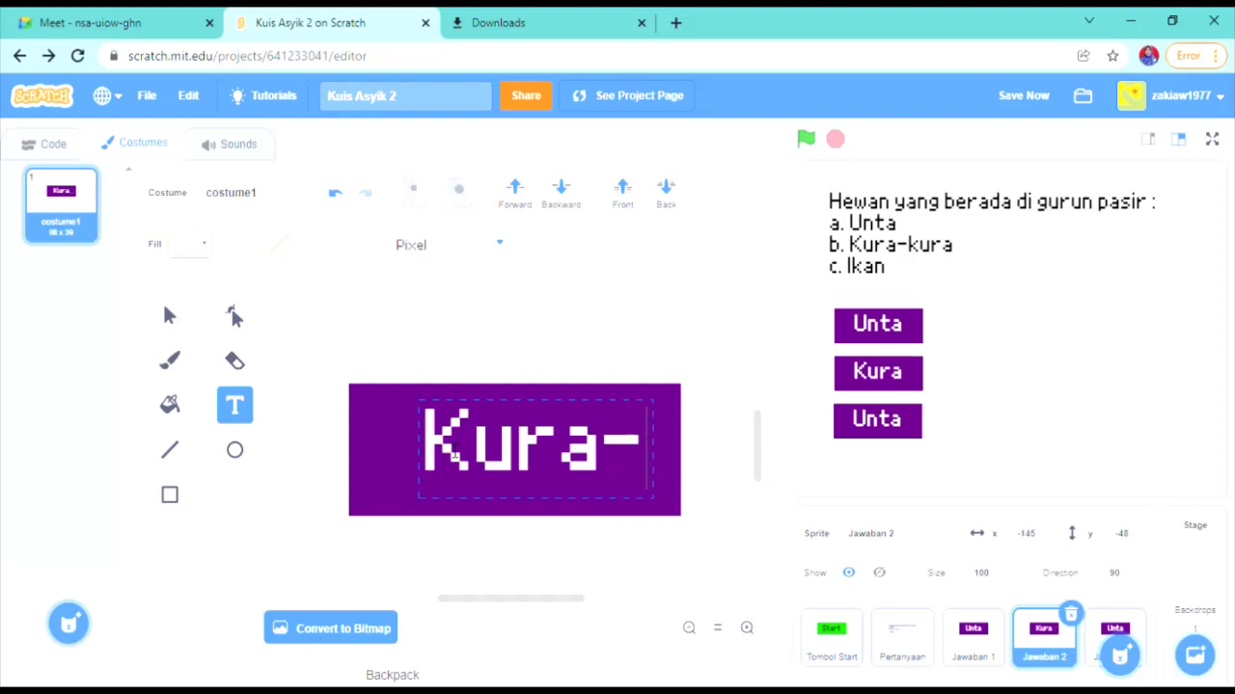
type("k")
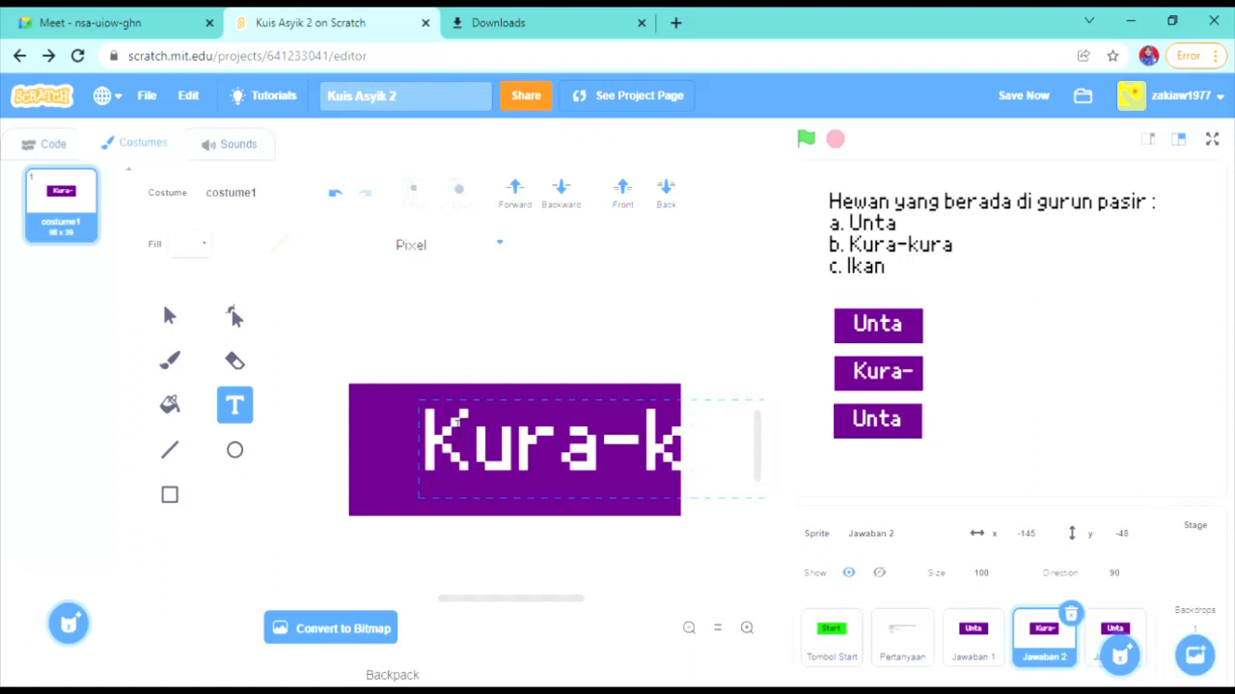
left_click(448, 546)
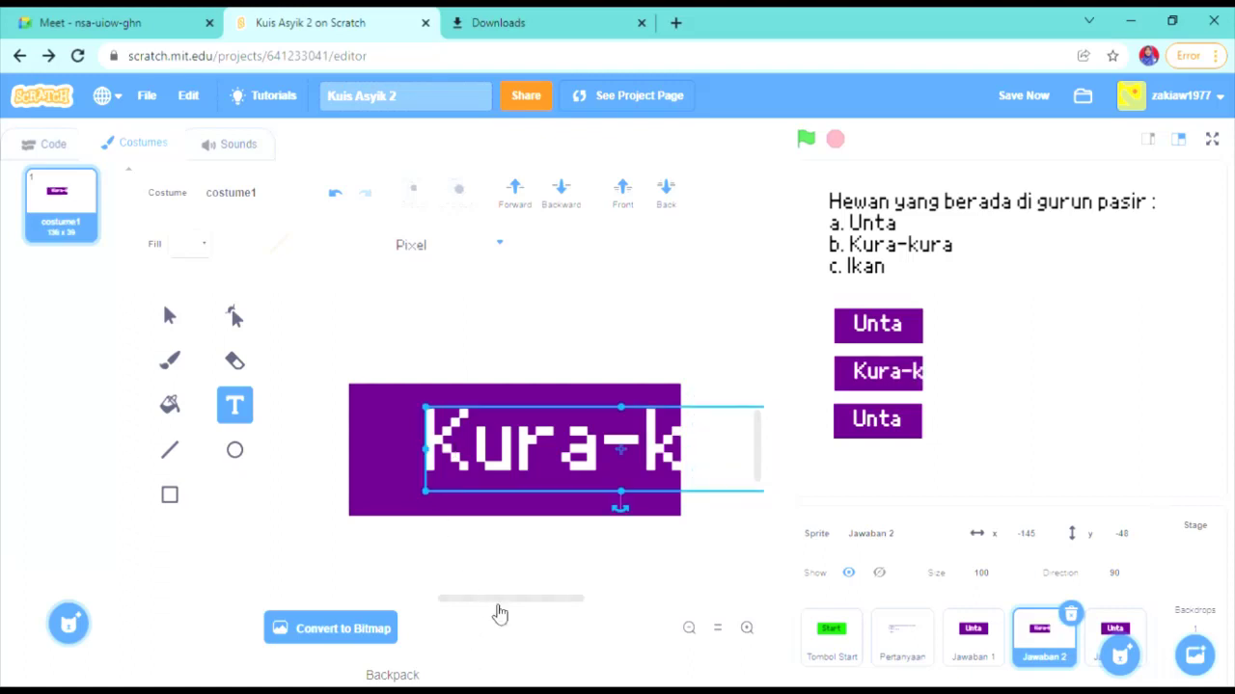
Widen Jawaban 2's purple rectangle to about 151 so it covers the whole Kura-kura text
left_click_drag(501, 600, 529, 597)
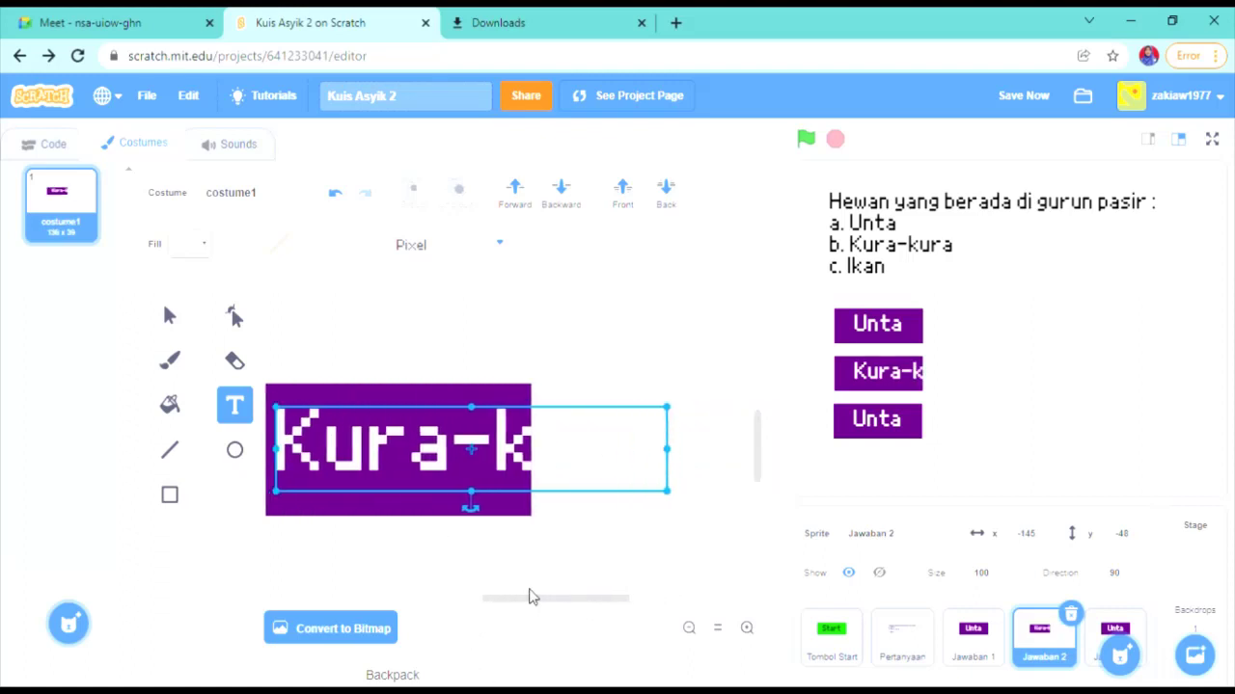
left_click(510, 513)
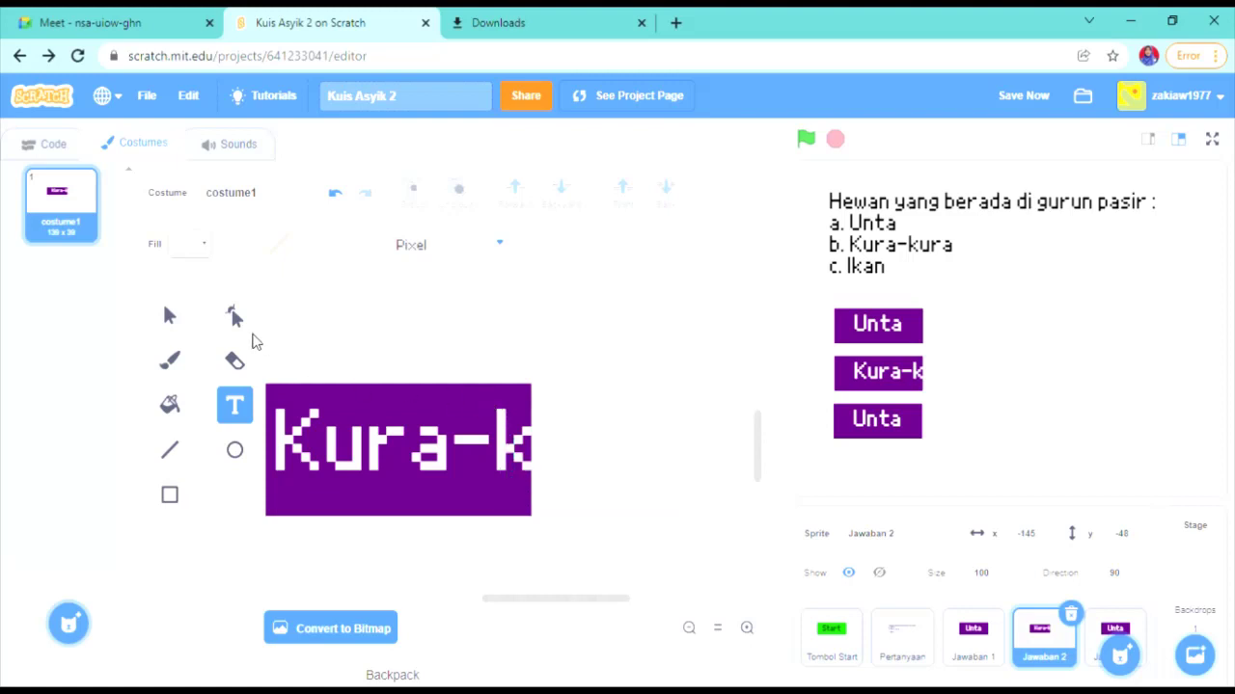
left_click(170, 319)
left_click(386, 400)
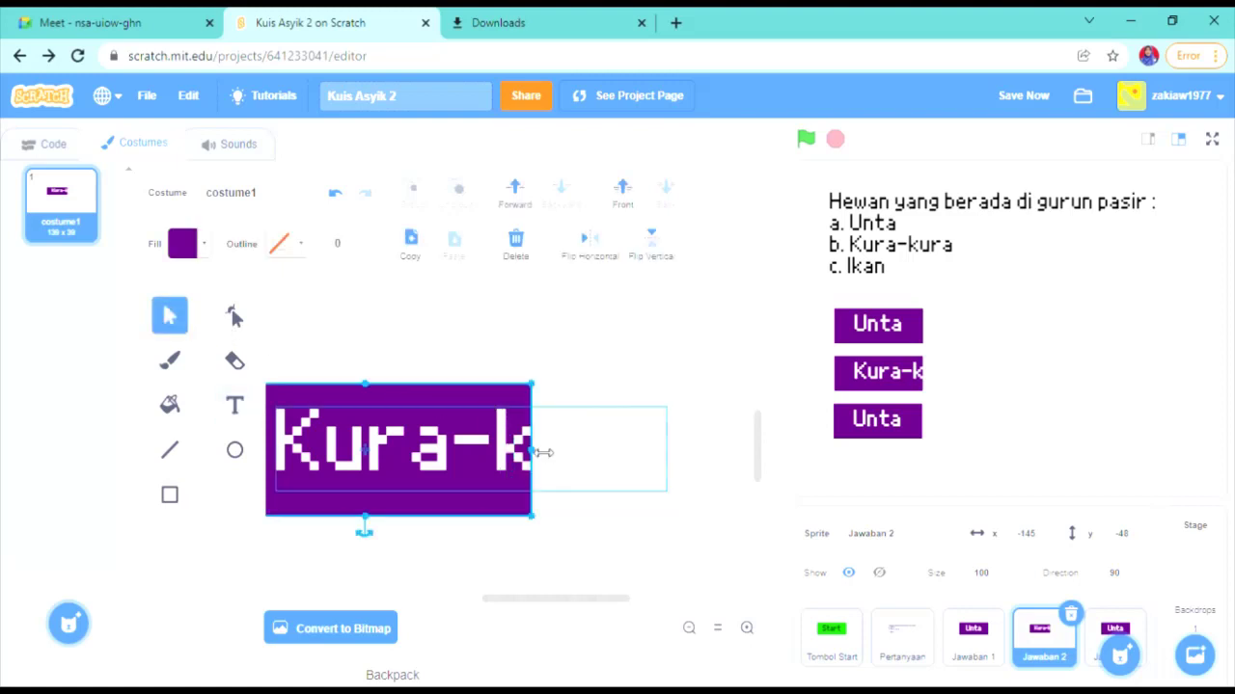
left_click_drag(536, 449, 724, 456)
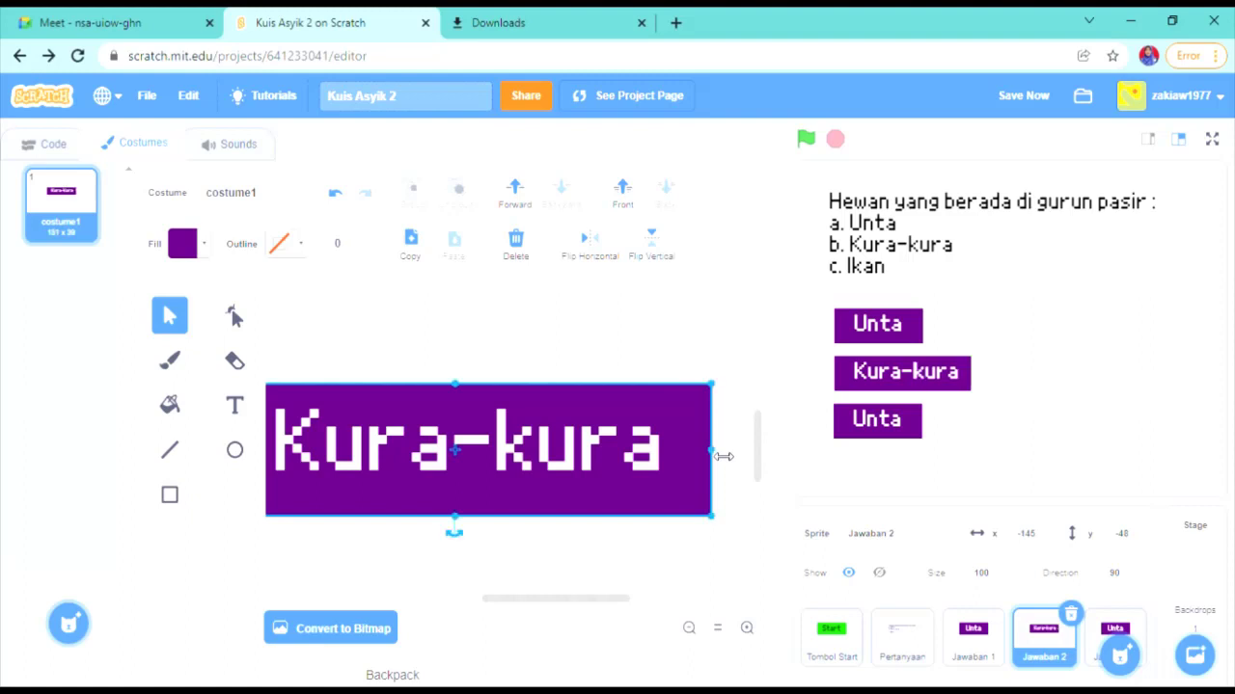
Replace the text in Jawaban 3's costume with "Ikan" and centre it on the purple rectangle
left_click(1114, 637)
left_click(569, 470)
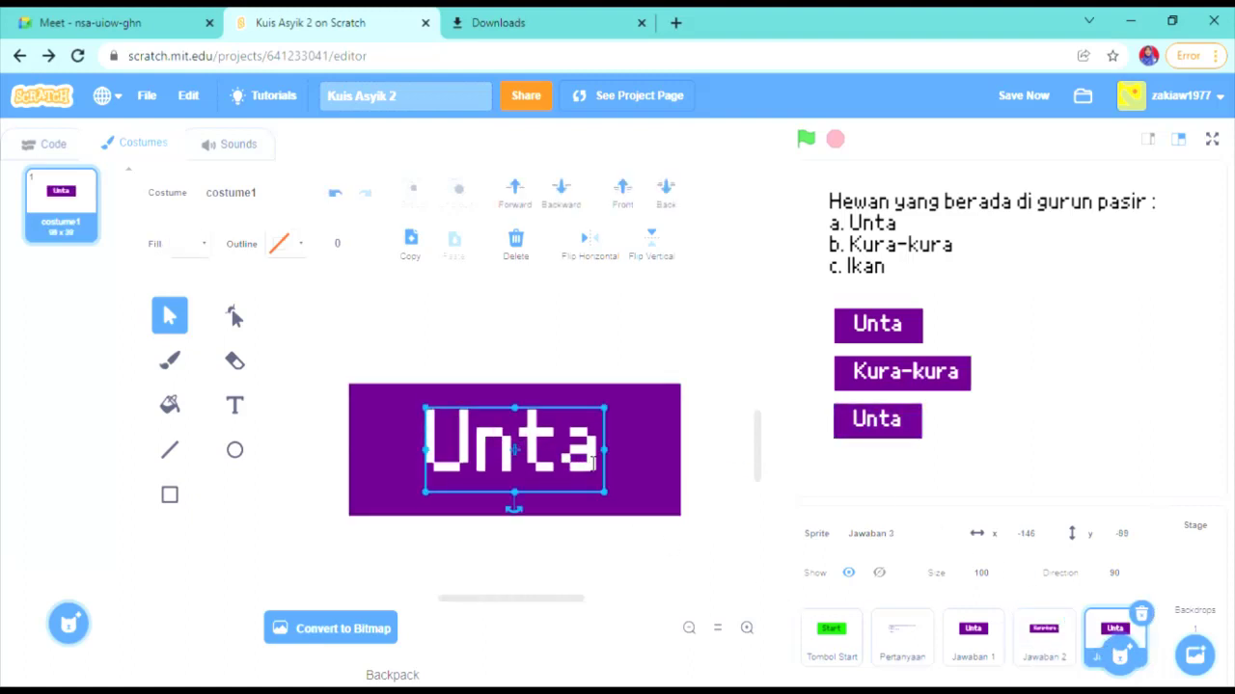
double_click(594, 463)
type("Ikan")
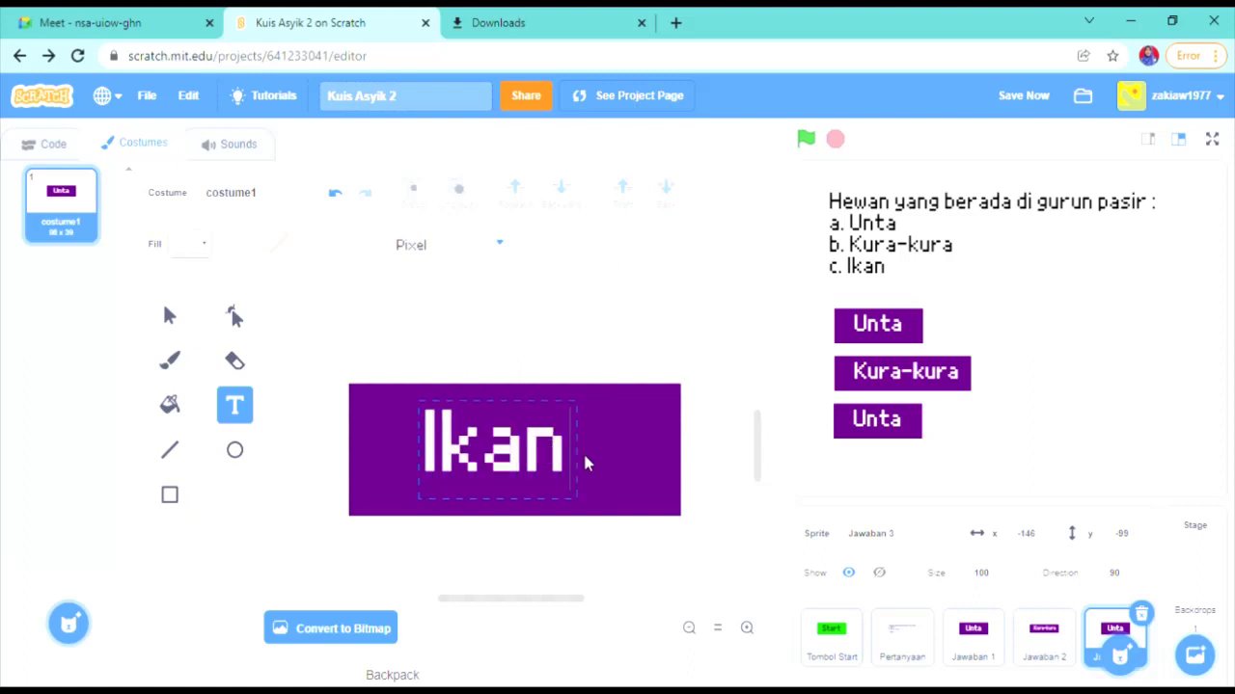
left_click(708, 471)
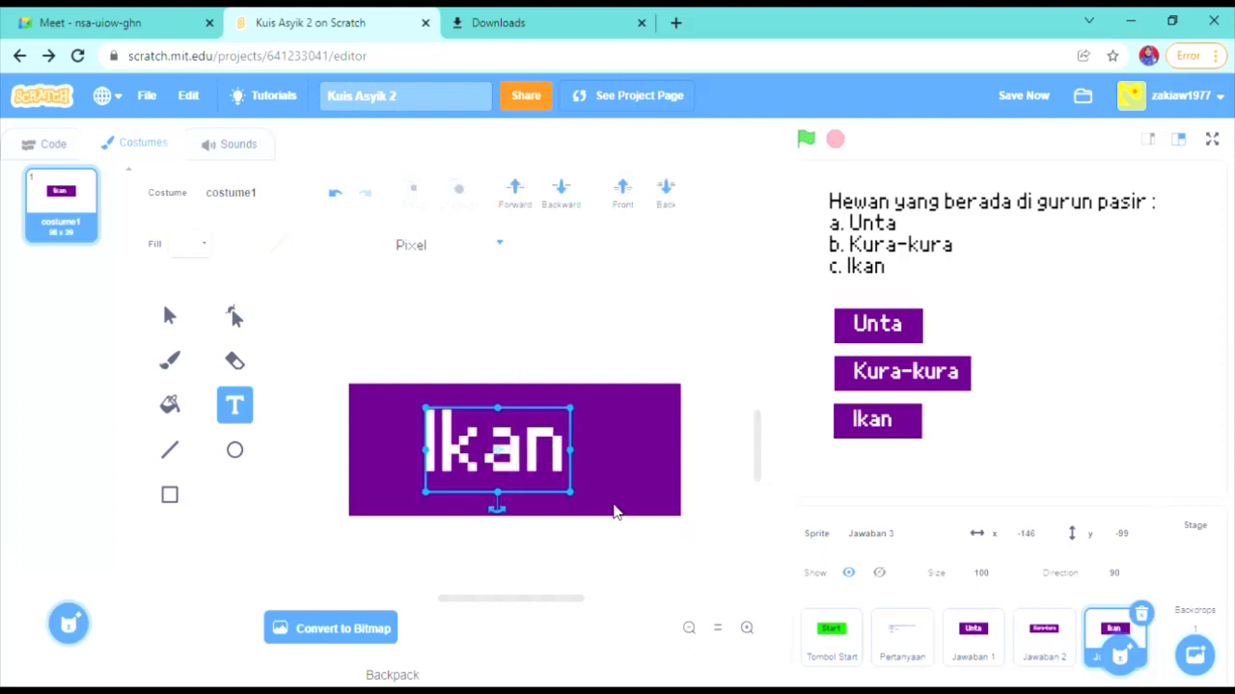
left_click_drag(510, 460, 533, 469)
left_click(704, 564)
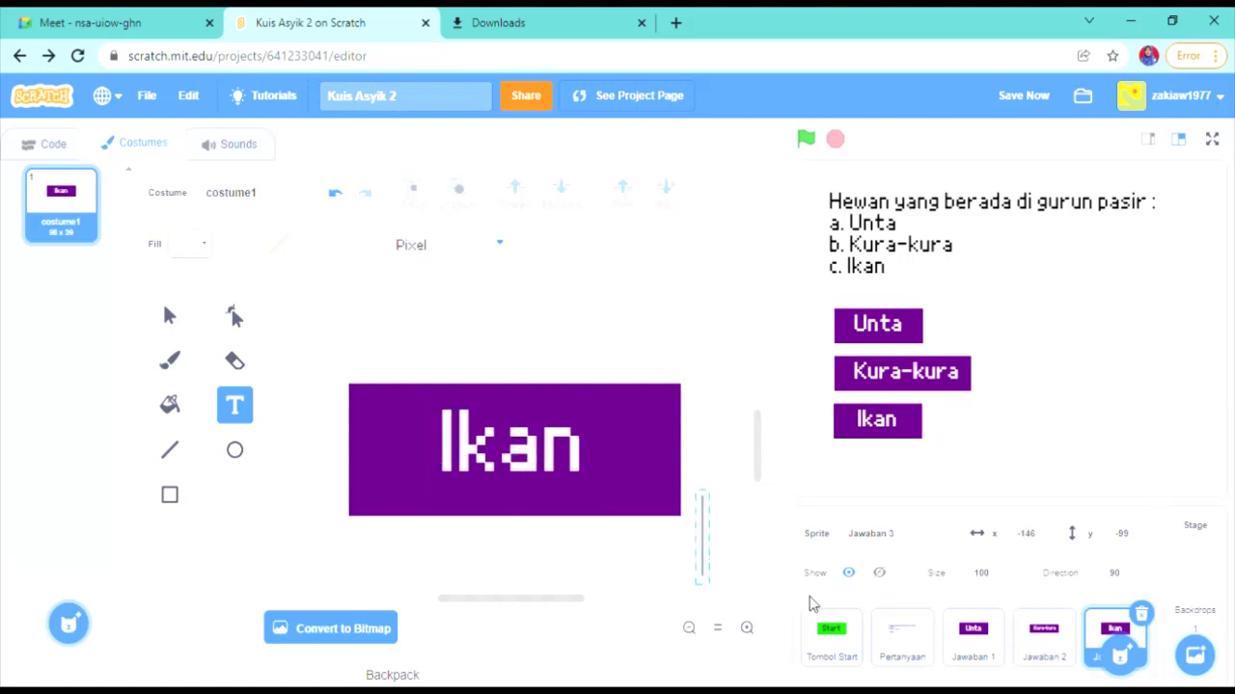
Give the Jawaban 1 sprite a script that hides it when the green flag is clicked
left_click(974, 644)
left_click(1044, 638)
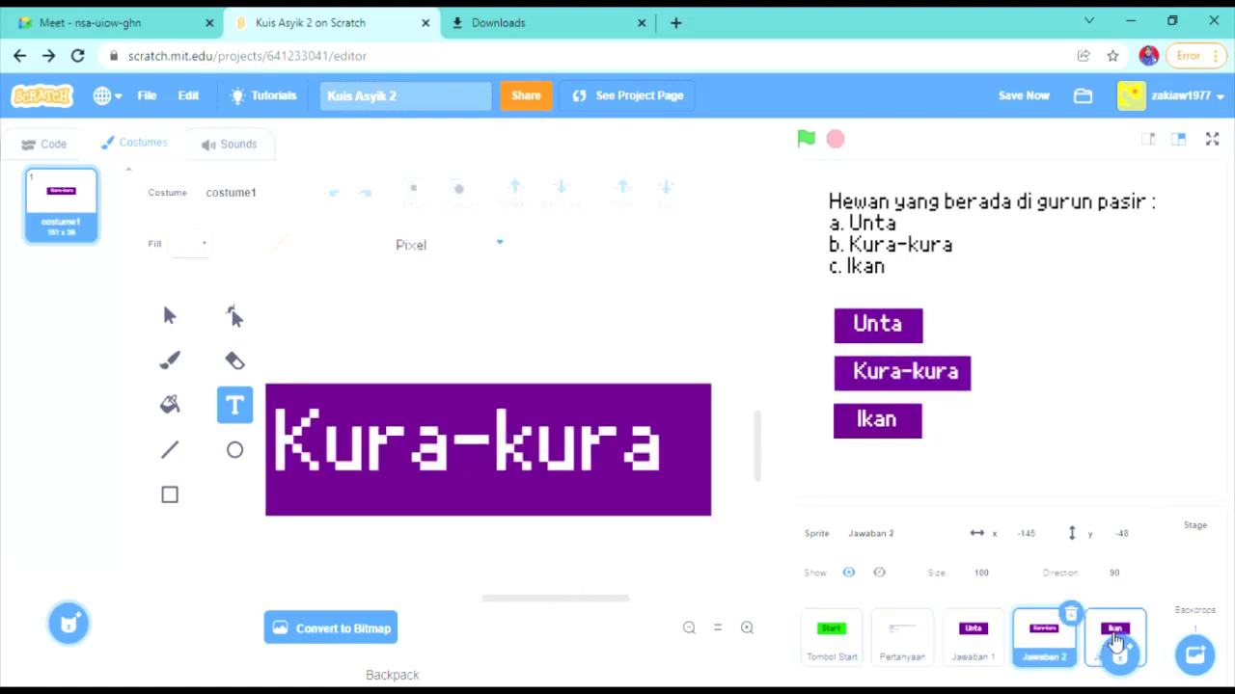
left_click(976, 644)
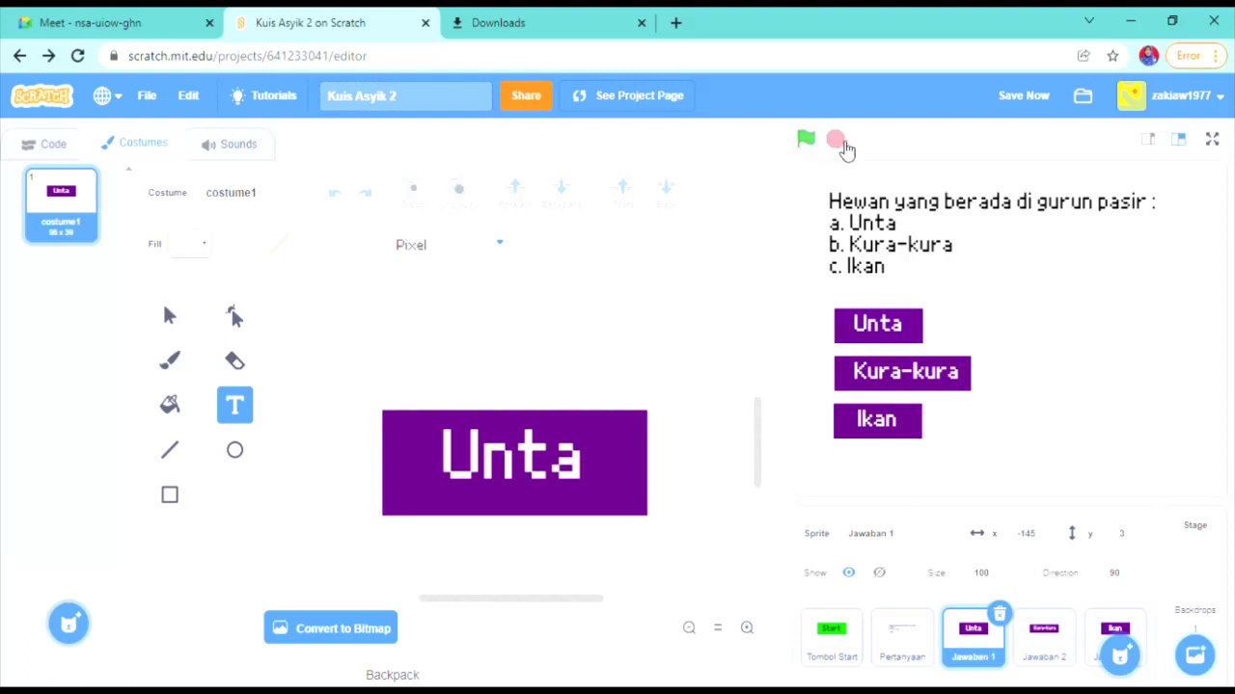
left_click(43, 144)
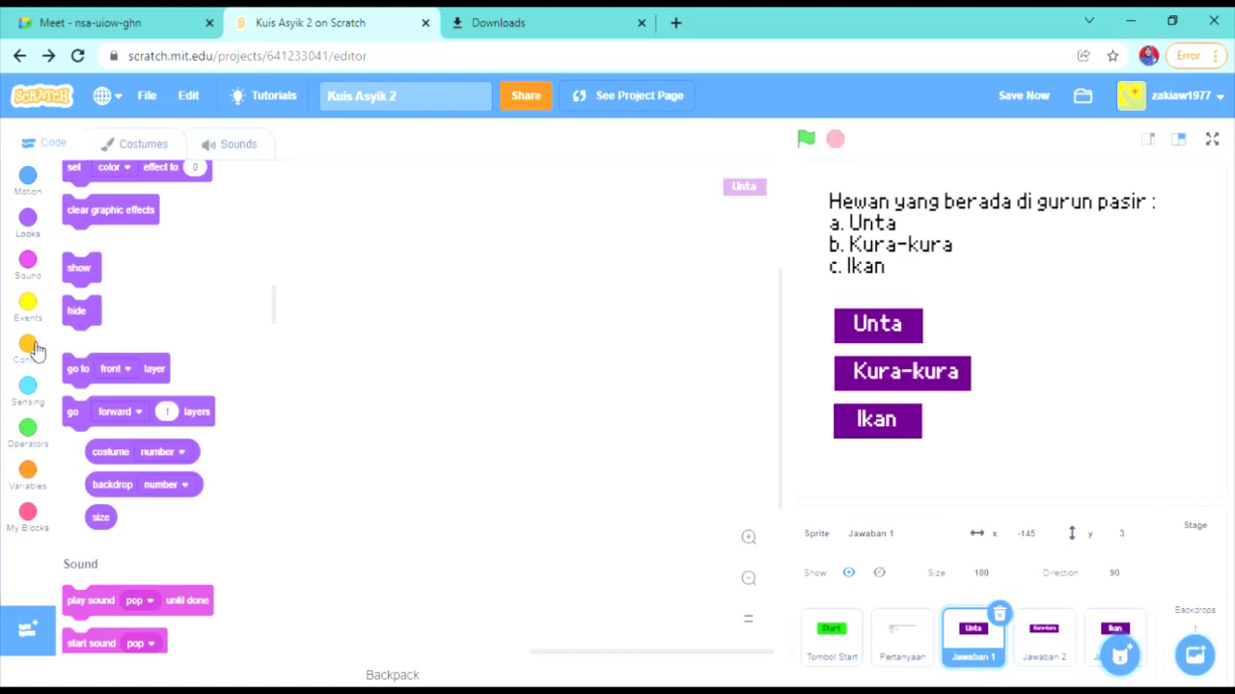
left_click(46, 304)
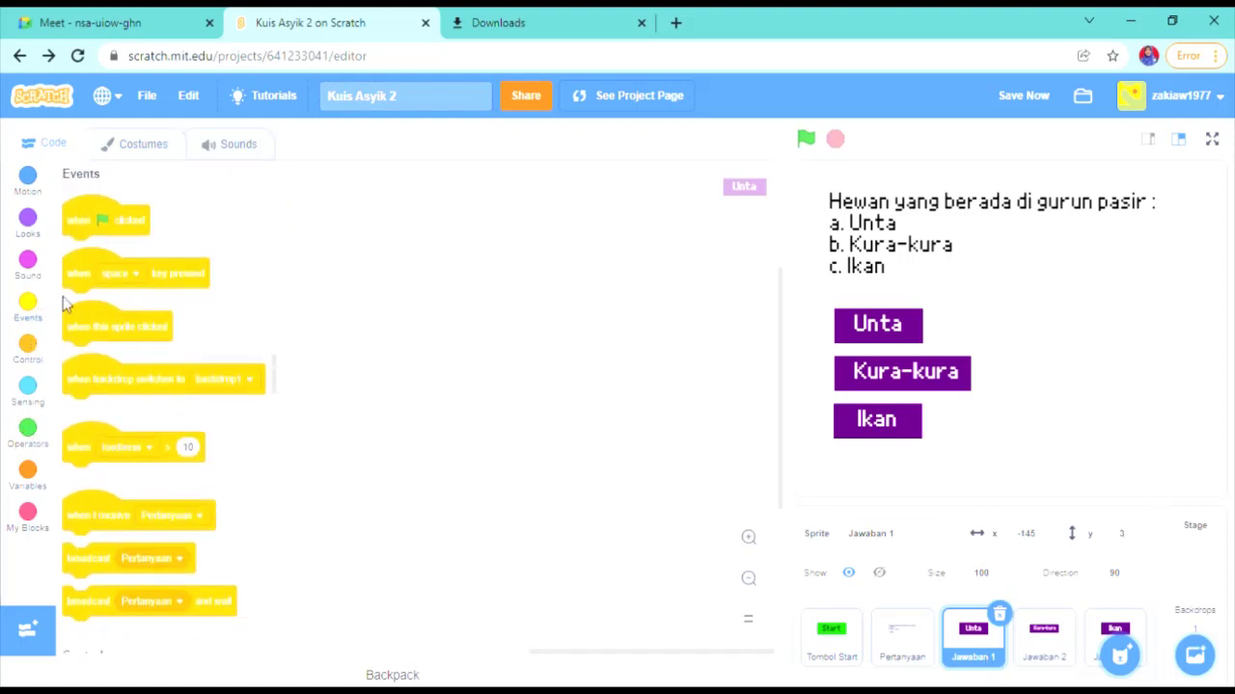
left_click_drag(107, 234, 387, 246)
left_click(28, 220)
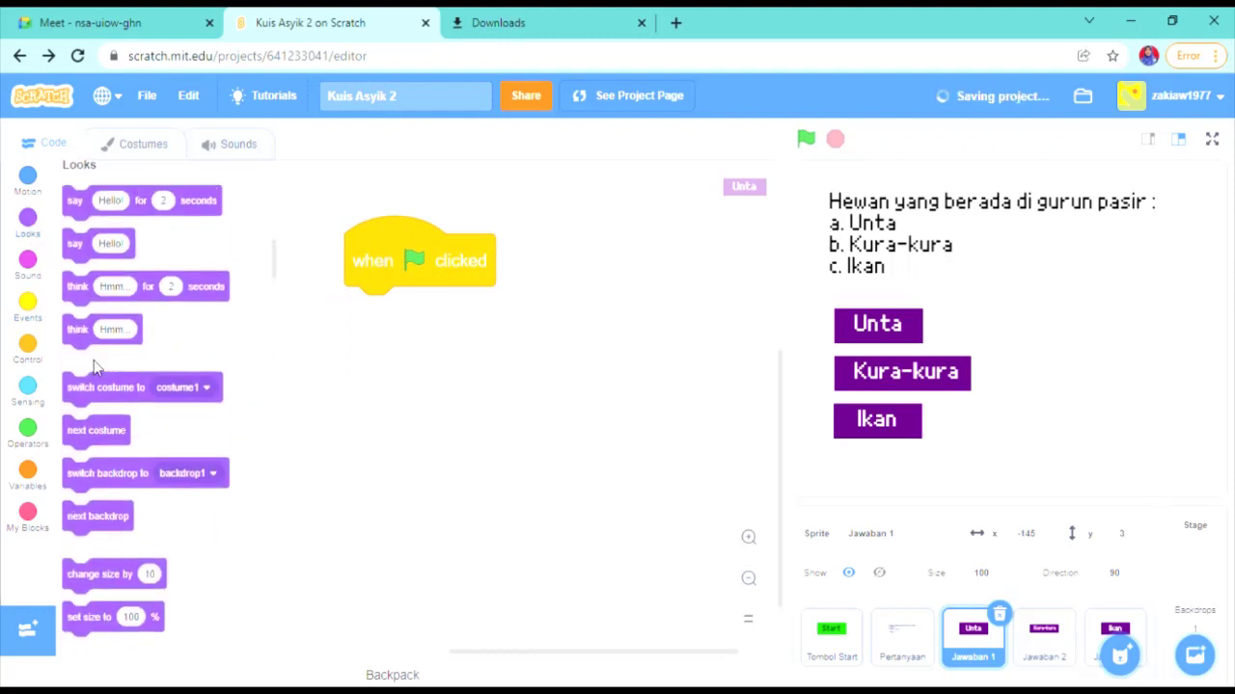
scroll(135, 415, "down", 5)
left_click_drag(92, 516, 379, 330)
left_click_drag(460, 273, 418, 267)
Add a second script to Jawaban 1 that shows the sprite when it receives the Pertanyaan message
left_click(32, 351)
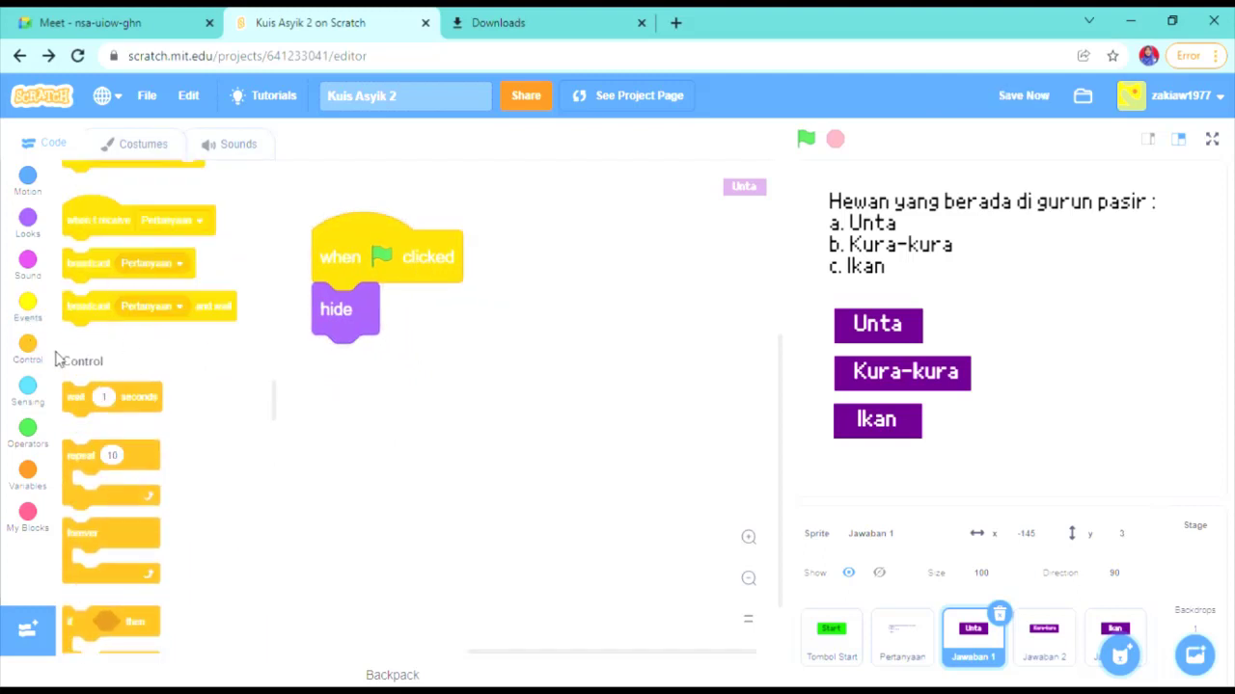
scroll(120, 333, "up", 4)
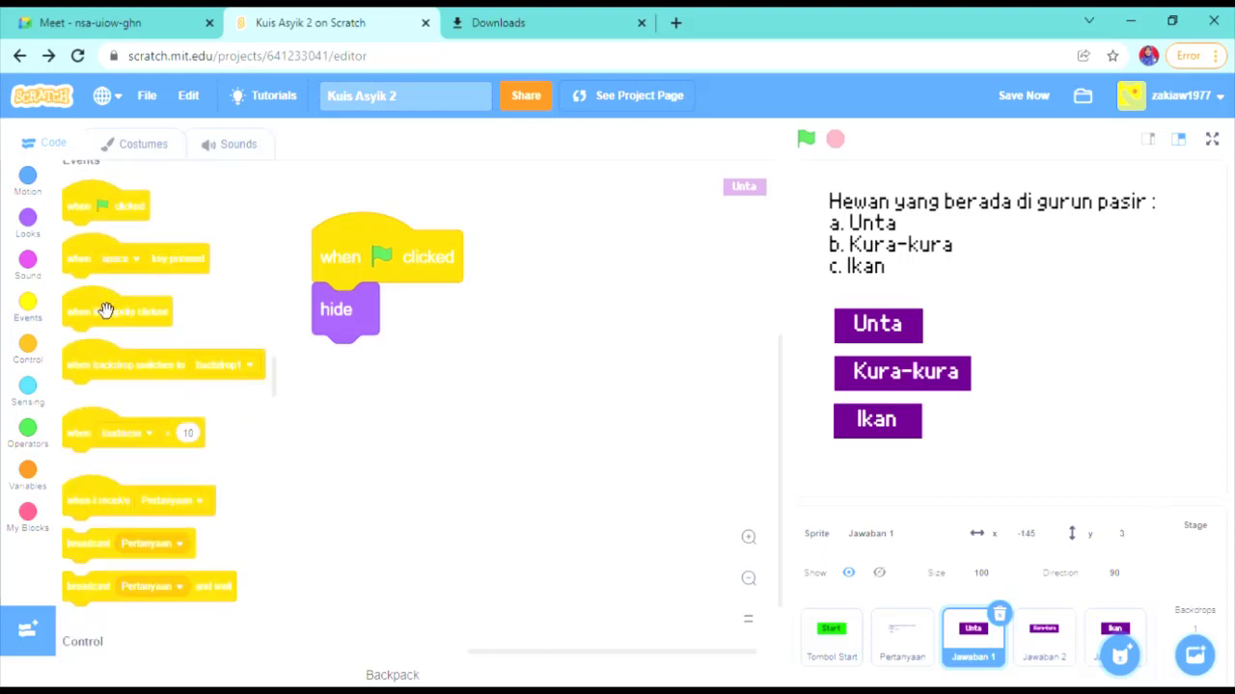
mouse_move(96, 322)
left_mouse_down()
mouse_move(325, 351)
mouse_move(99, 324)
left_mouse_up()
left_click_drag(99, 509, 438, 358)
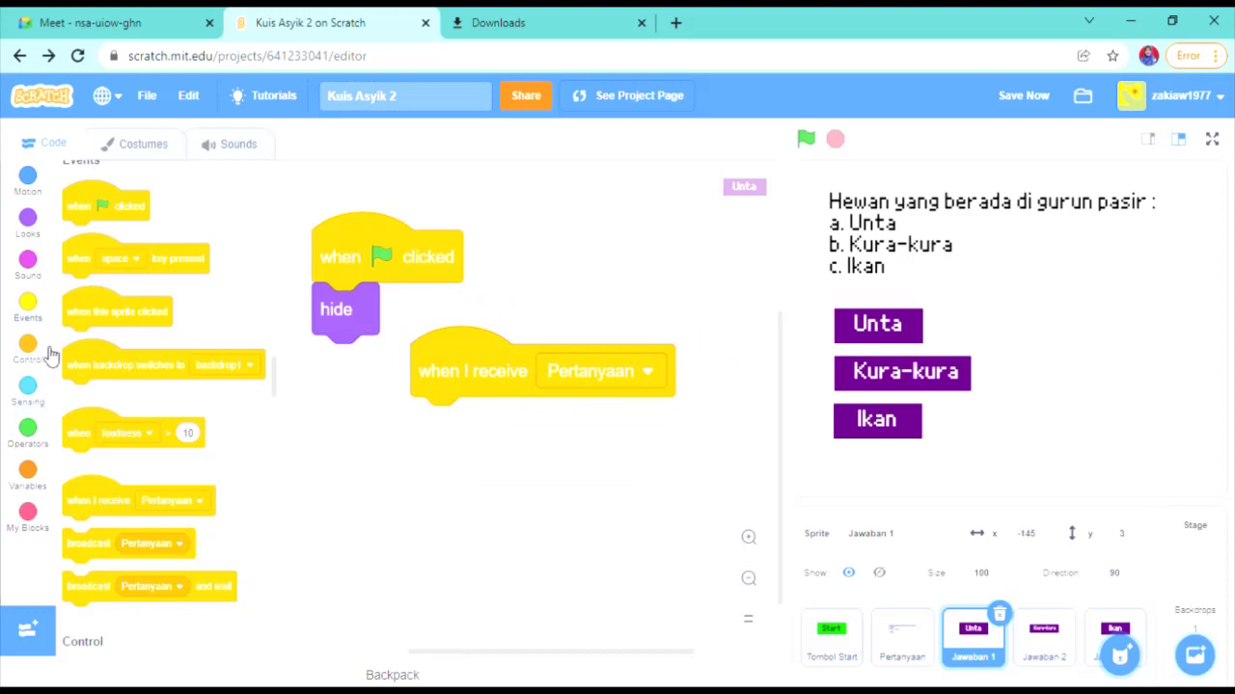
left_click(33, 229)
scroll(114, 543, "down", 2)
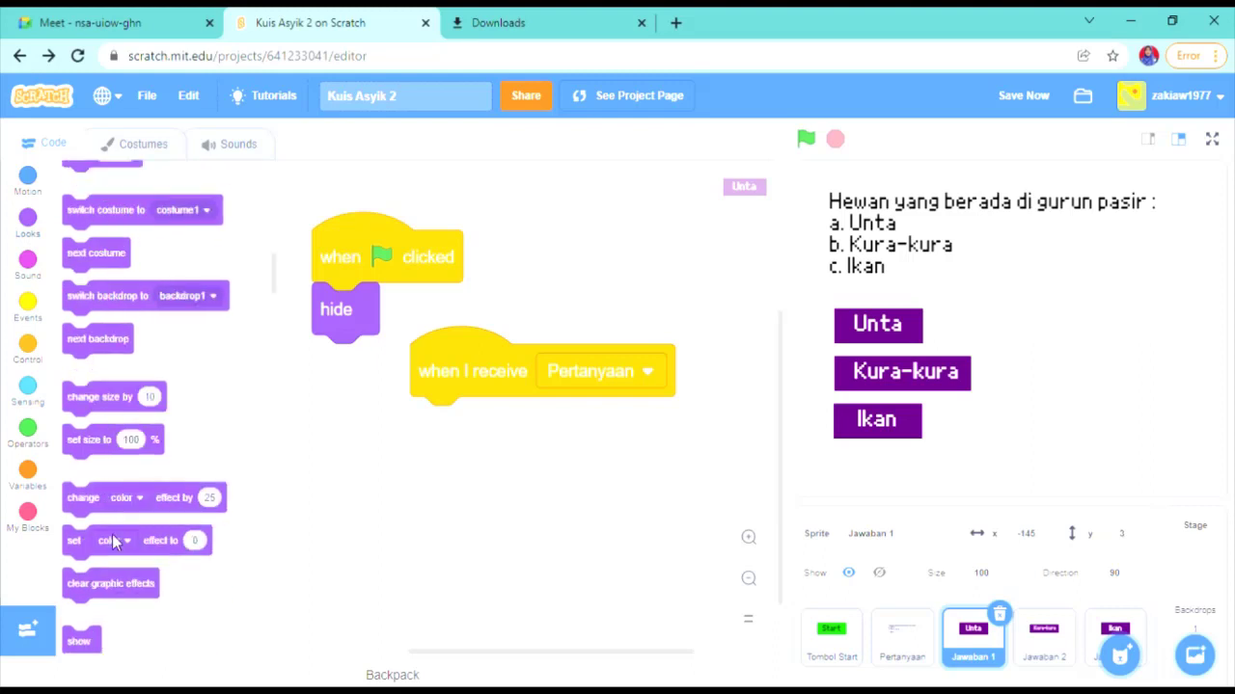
left_click_drag(92, 643, 458, 427)
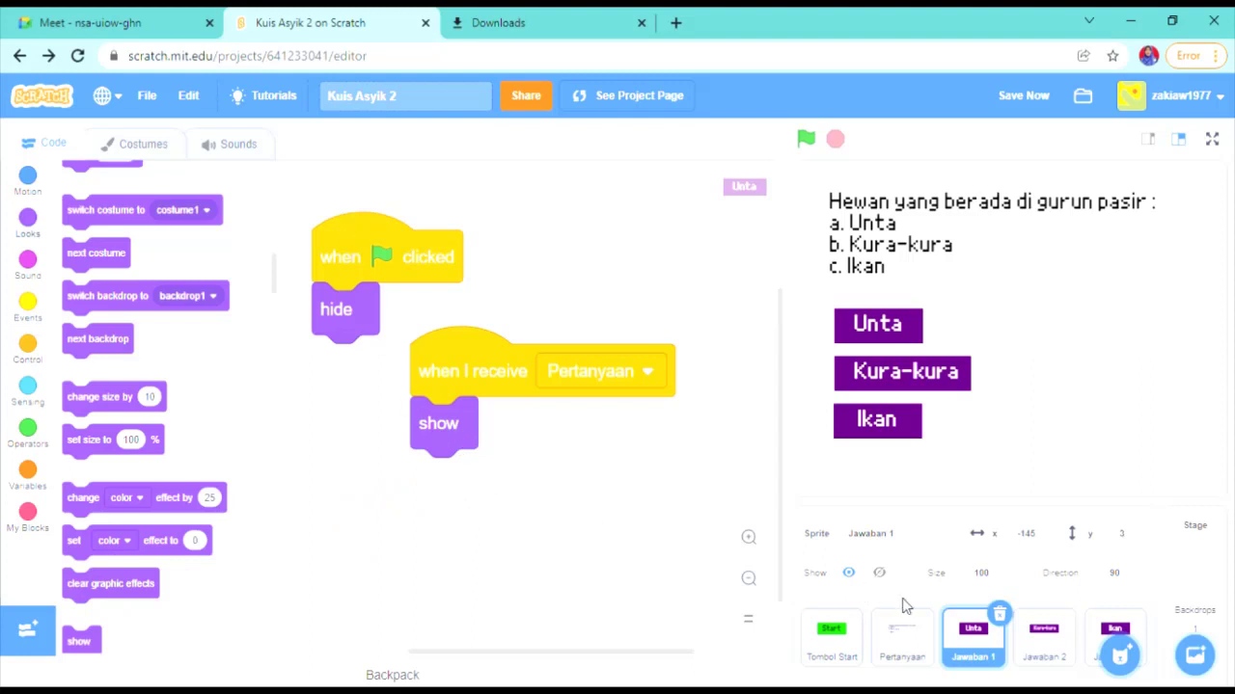
Review the scripts of Jawaban 1 and run its hide script once to check its effect on the stage
left_click(1043, 638)
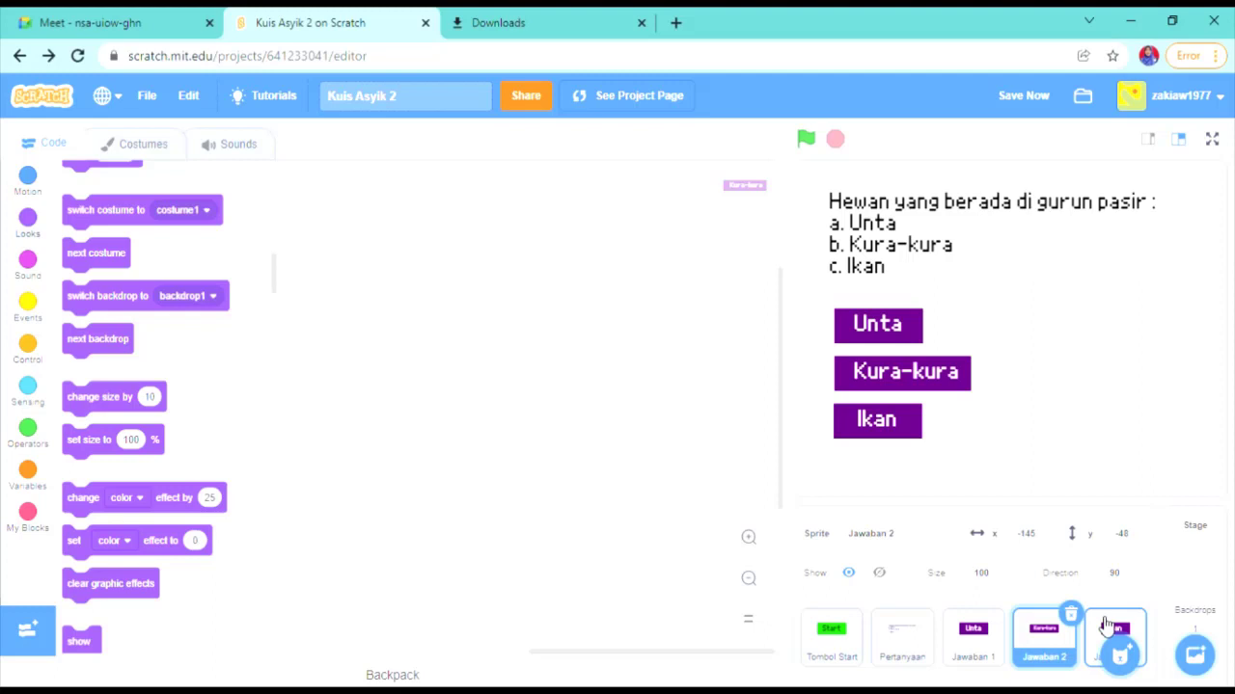
left_click(972, 635)
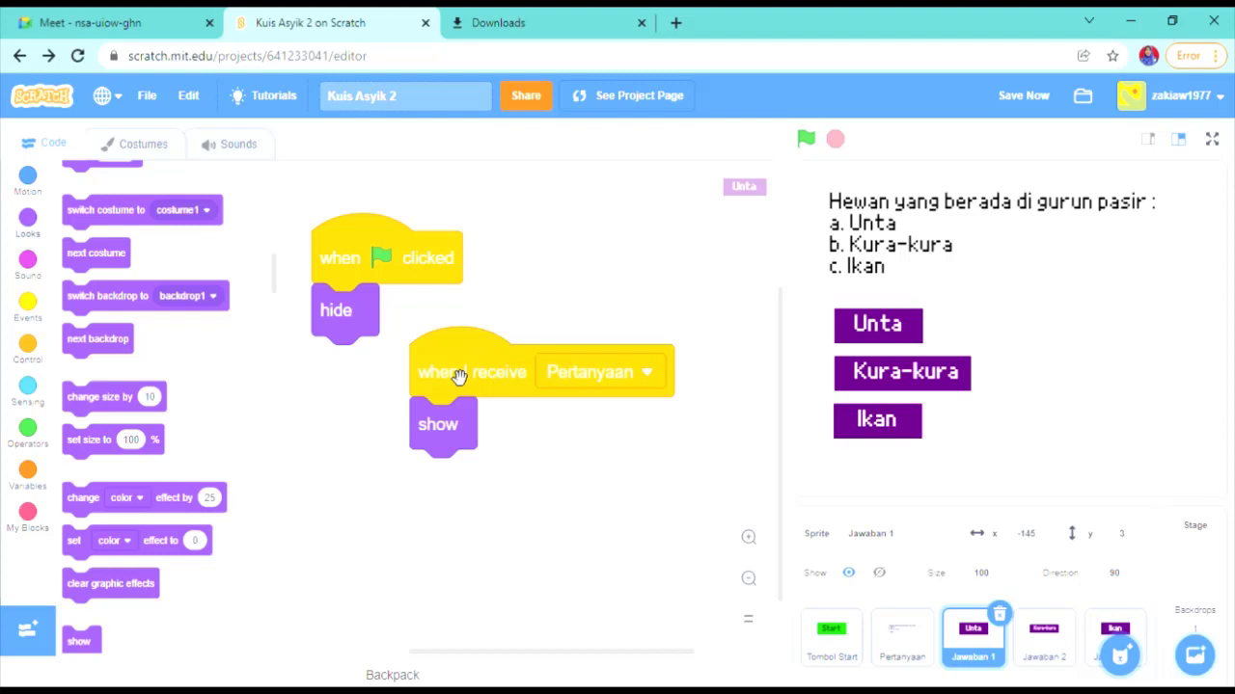
left_click(383, 264)
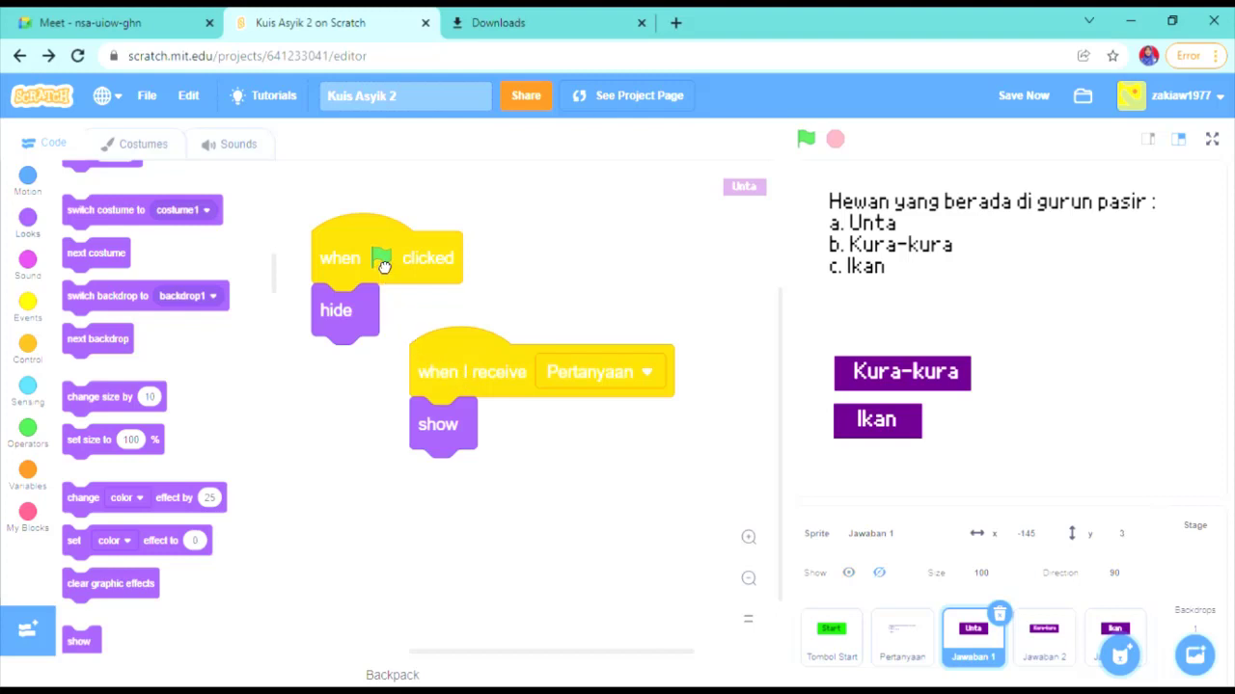
mouse_move(383, 263)
left_mouse_down()
mouse_move(750, 403)
mouse_move(1103, 652)
mouse_move(1056, 662)
mouse_move(1068, 670)
mouse_move(377, 257)
mouse_move(392, 266)
left_mouse_up()
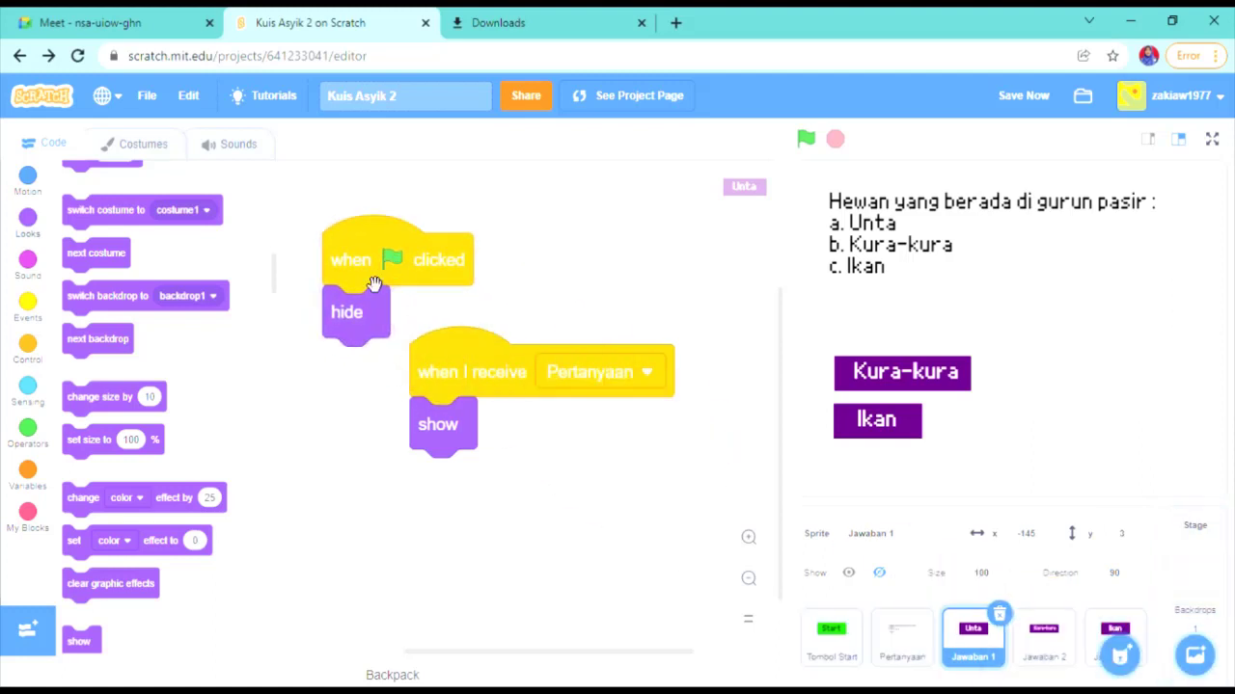
Give the Jawaban 2 sprite a script that hides it when the green flag is clicked
left_click(1039, 638)
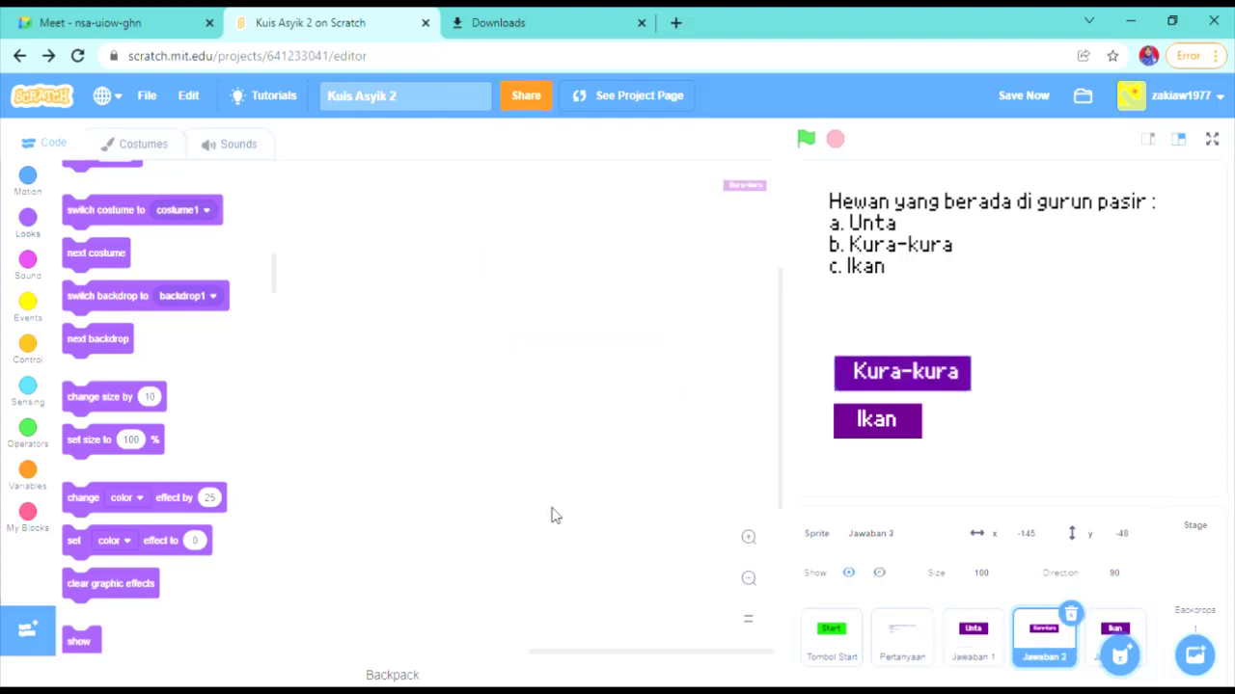
left_click(28, 302)
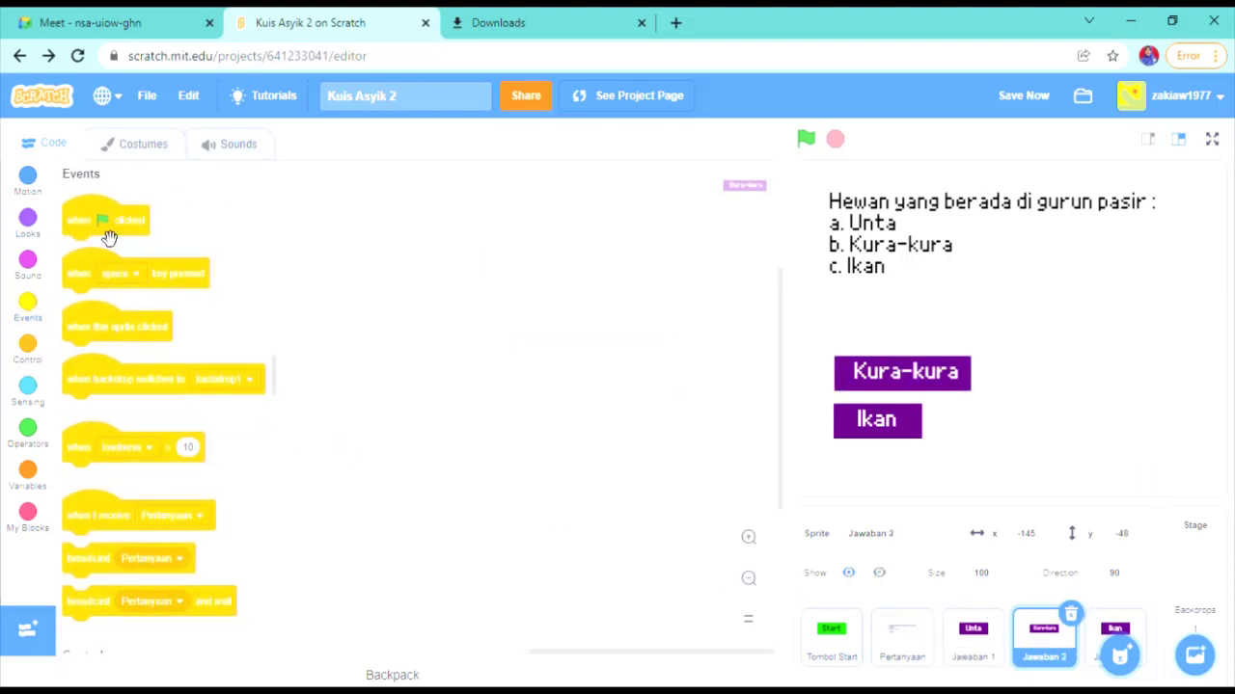
left_click_drag(107, 231, 436, 289)
left_click(29, 236)
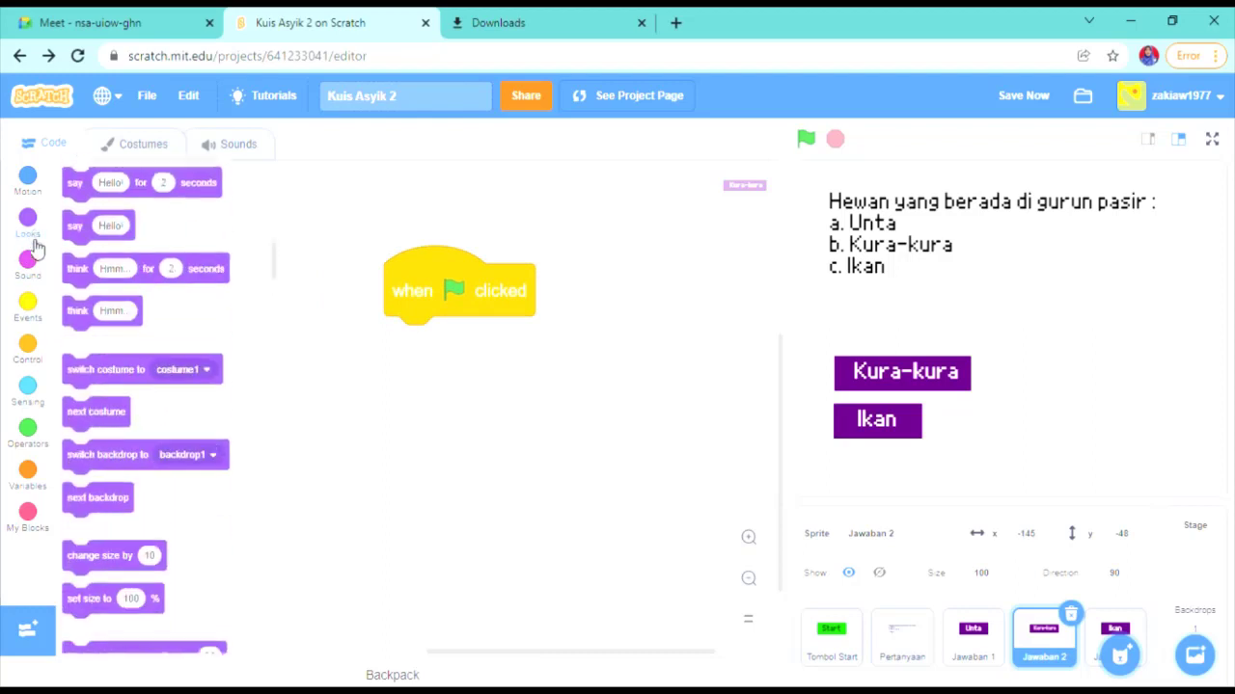
scroll(111, 540, "down", 5)
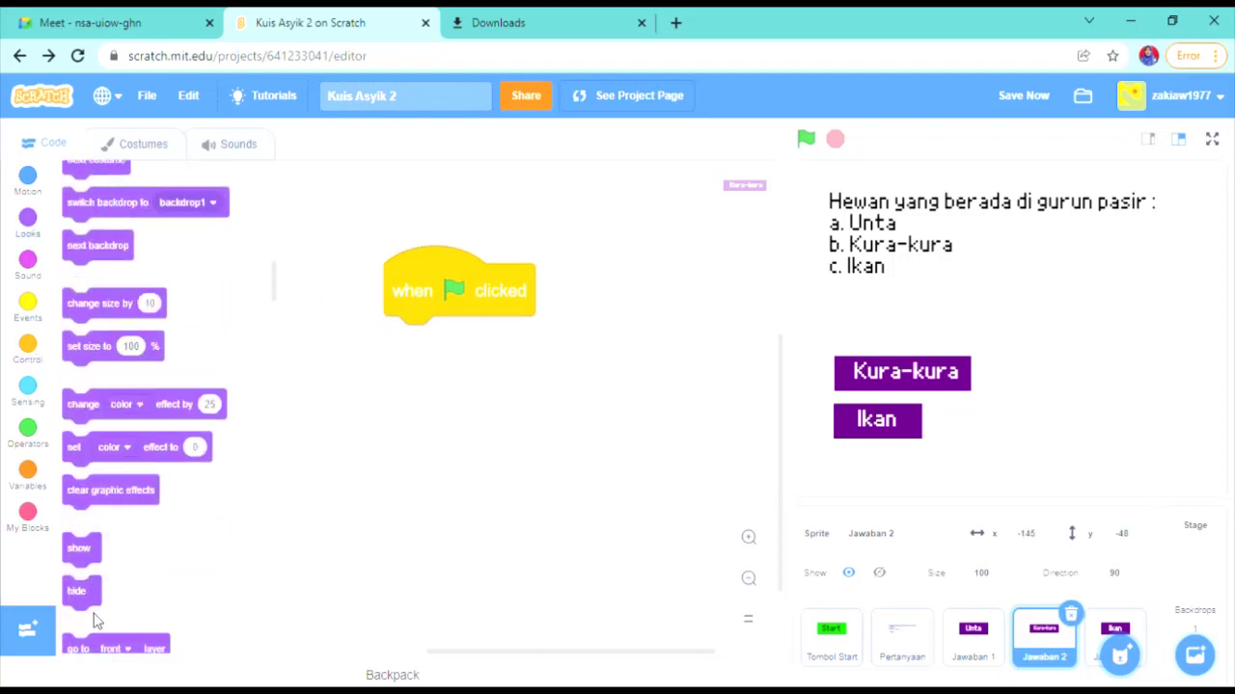
left_click_drag(83, 593, 422, 337)
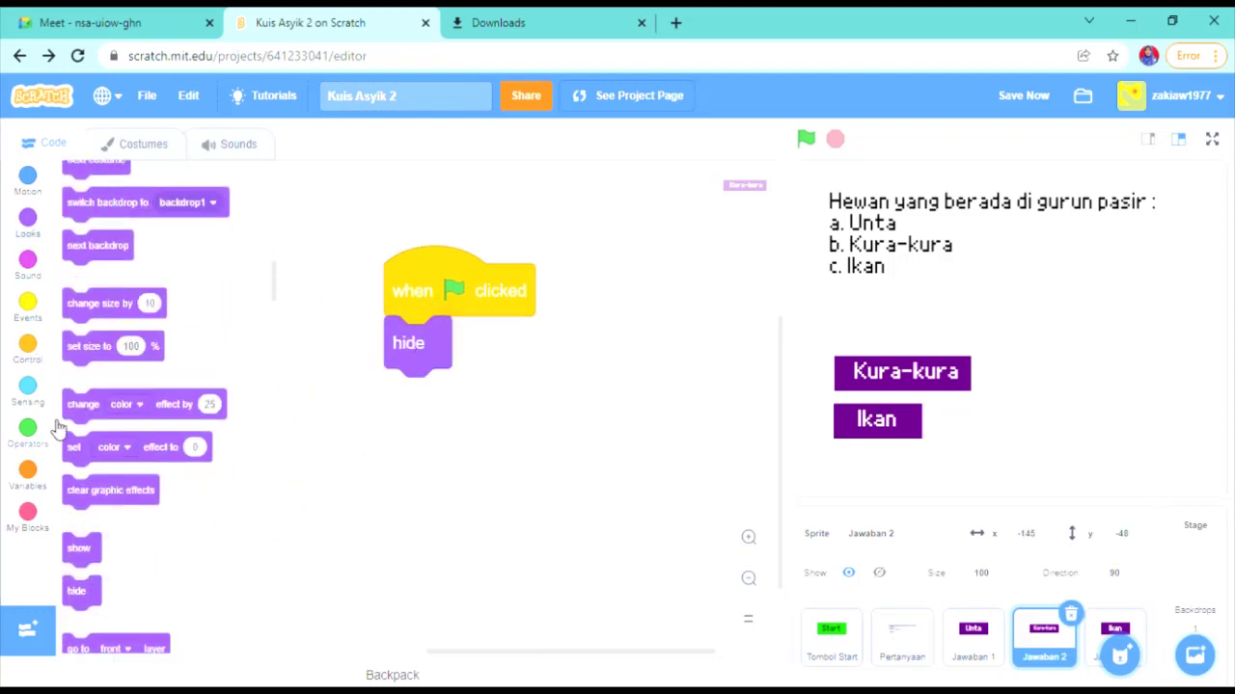
Add a second script to Jawaban 2 that shows the sprite when it receives the Pertanyaan message
left_click(28, 320)
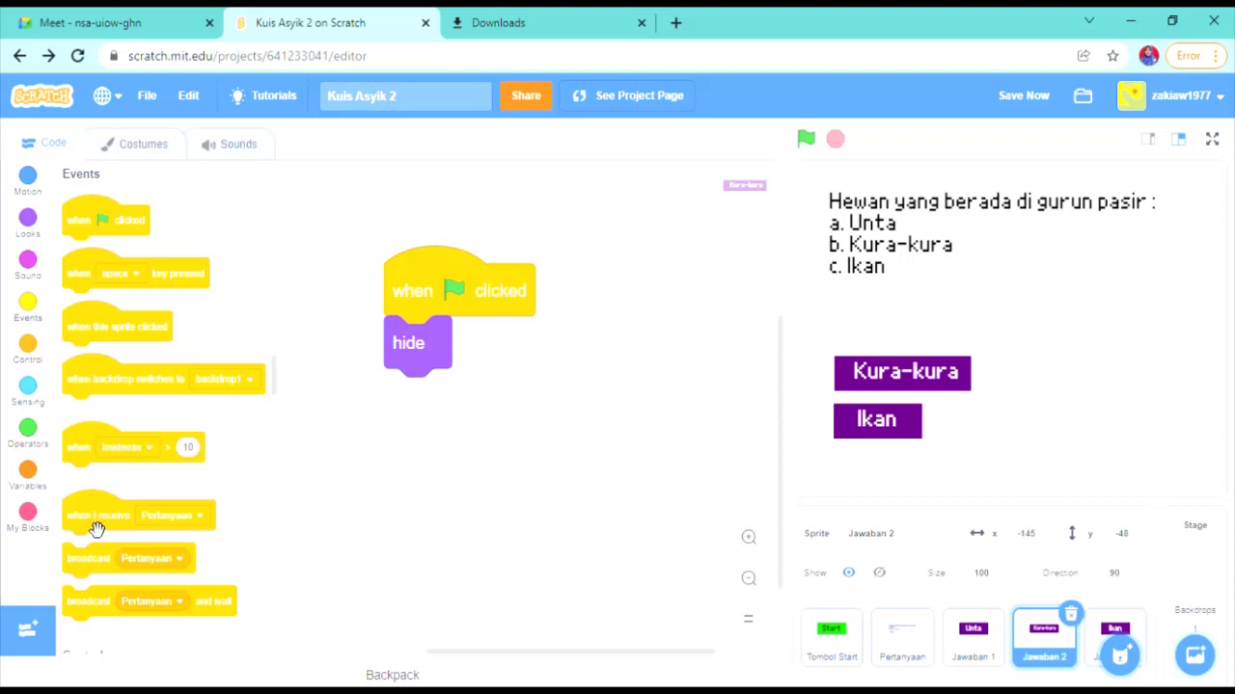
left_click_drag(96, 521, 380, 463)
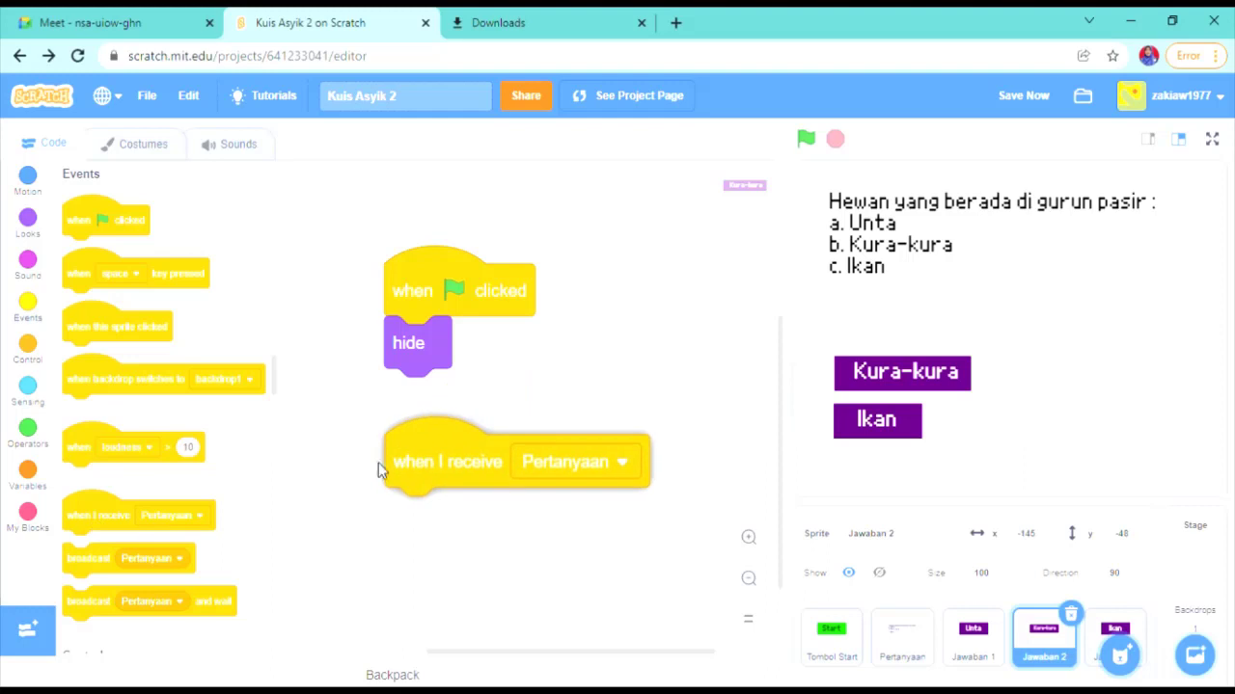
left_click(28, 229)
scroll(97, 514, "down", 3)
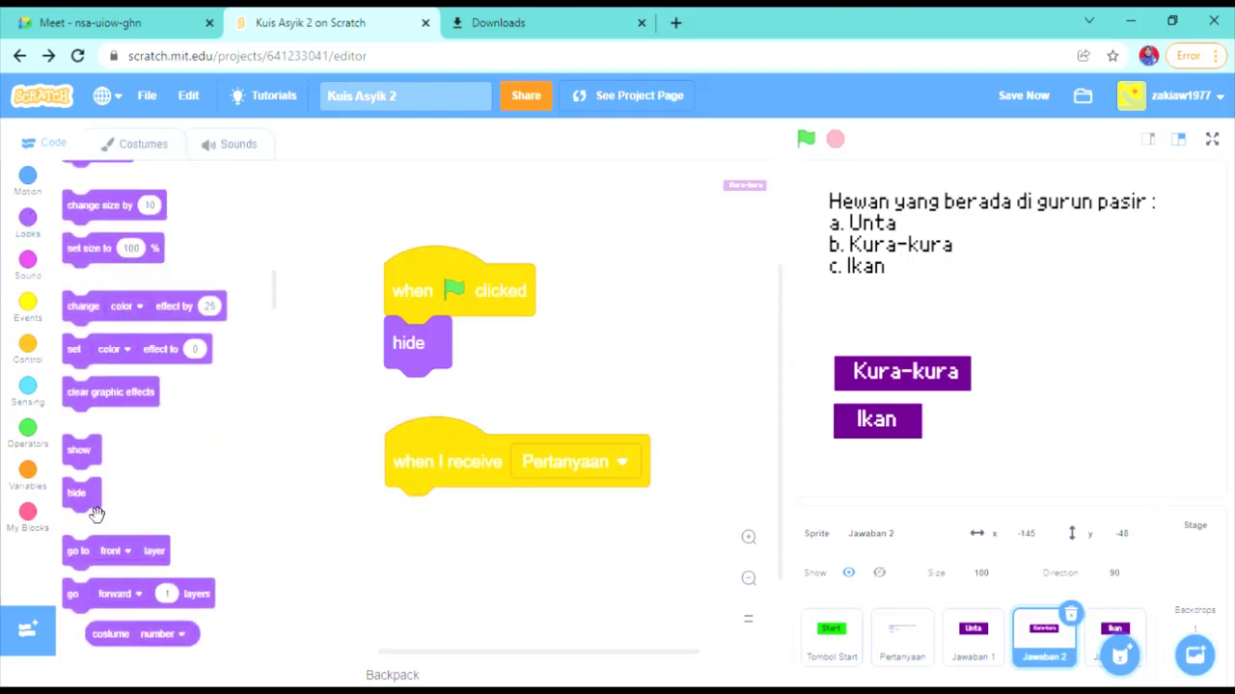
left_click(79, 493)
left_click_drag(79, 450, 424, 521)
Give the Jawaban 3 sprite a script that hides it when the green flag is clicked
left_click(1115, 637)
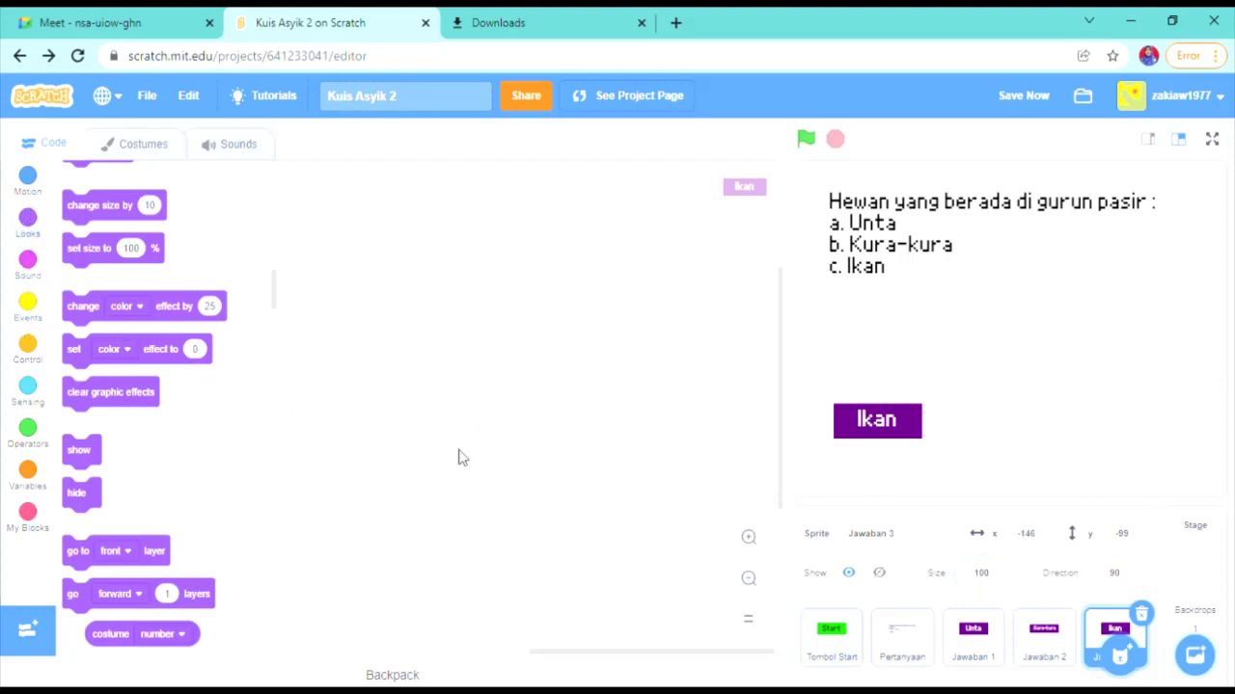
left_click(28, 305)
left_click_drag(87, 221, 398, 275)
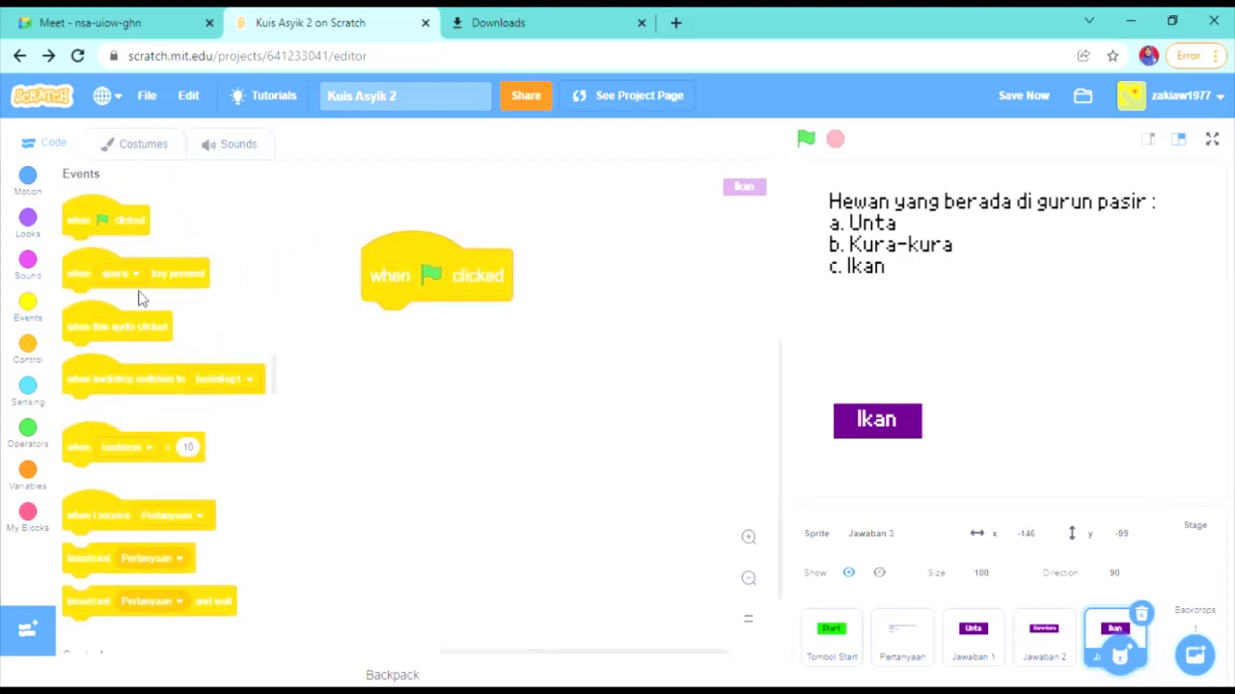
left_click(28, 223)
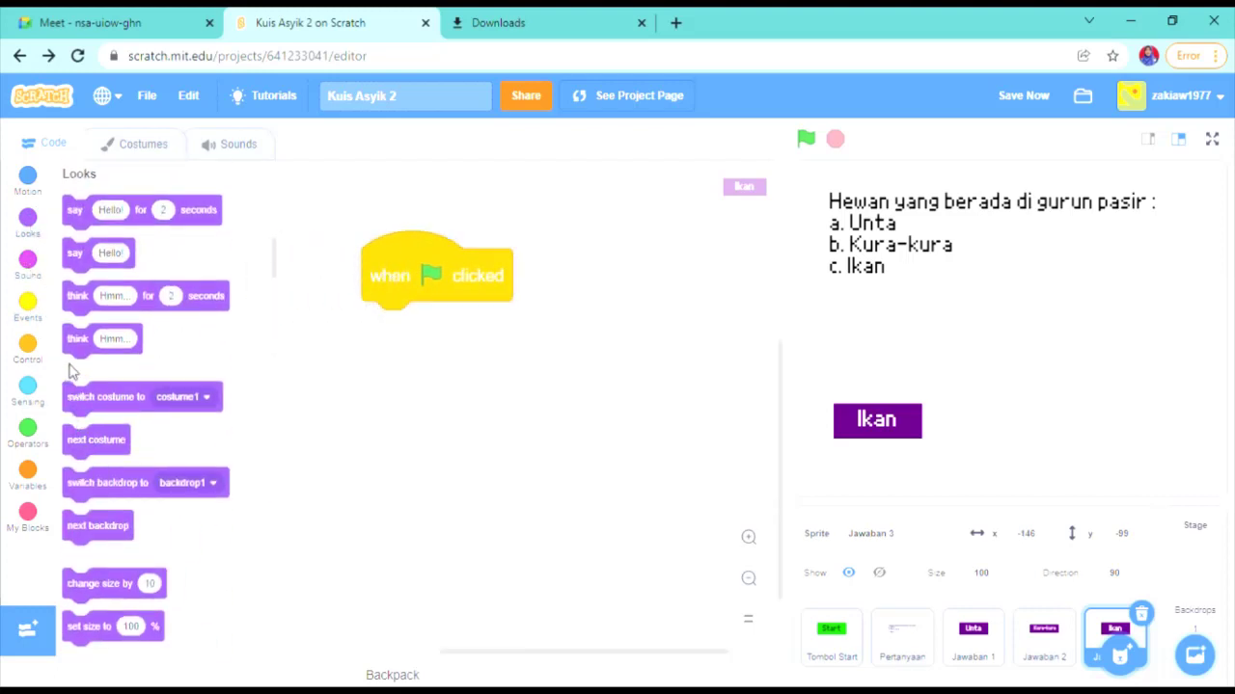
scroll(92, 405, "down", 4)
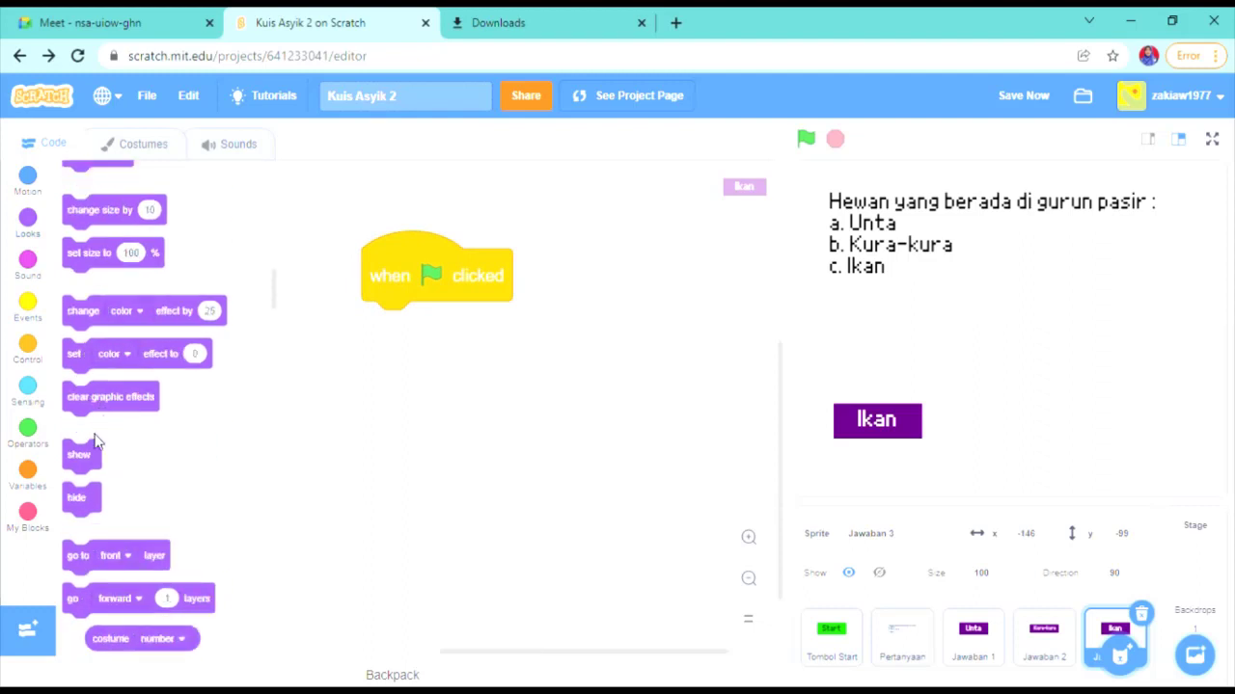
left_click_drag(85, 500, 391, 357)
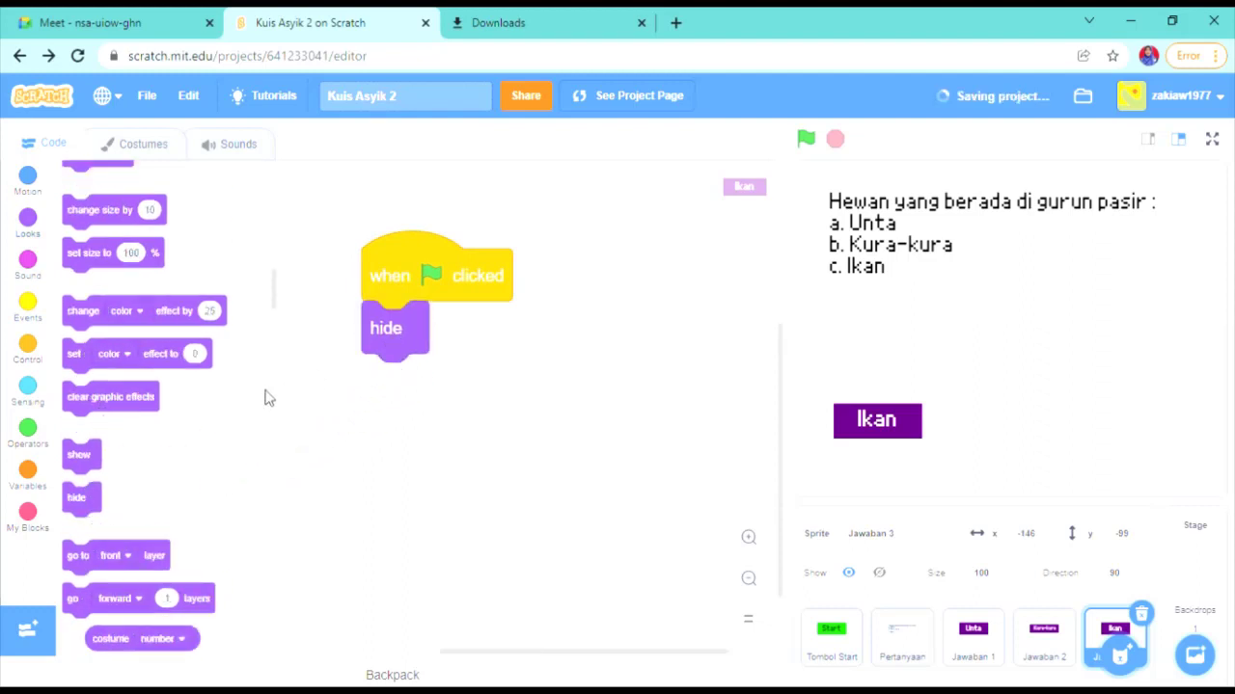
Add a second script to Jawaban 3 that shows the sprite when it receives the Pertanyaan message
left_click(30, 306)
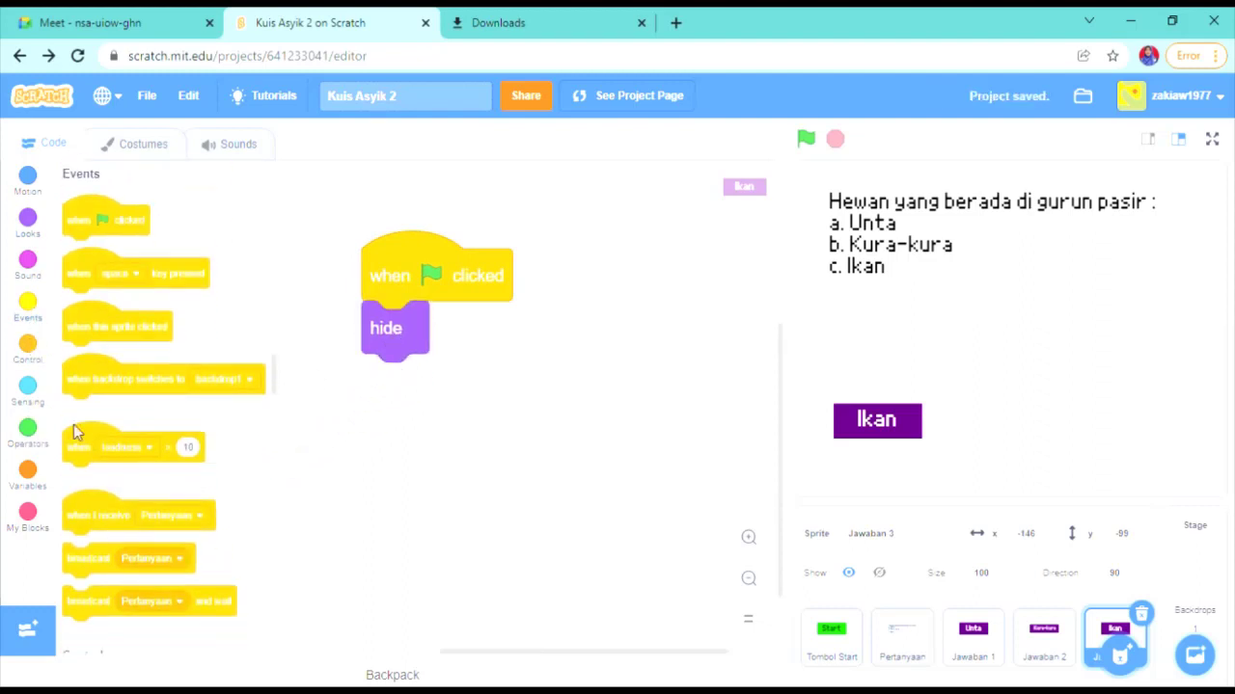
left_click_drag(100, 521, 444, 432)
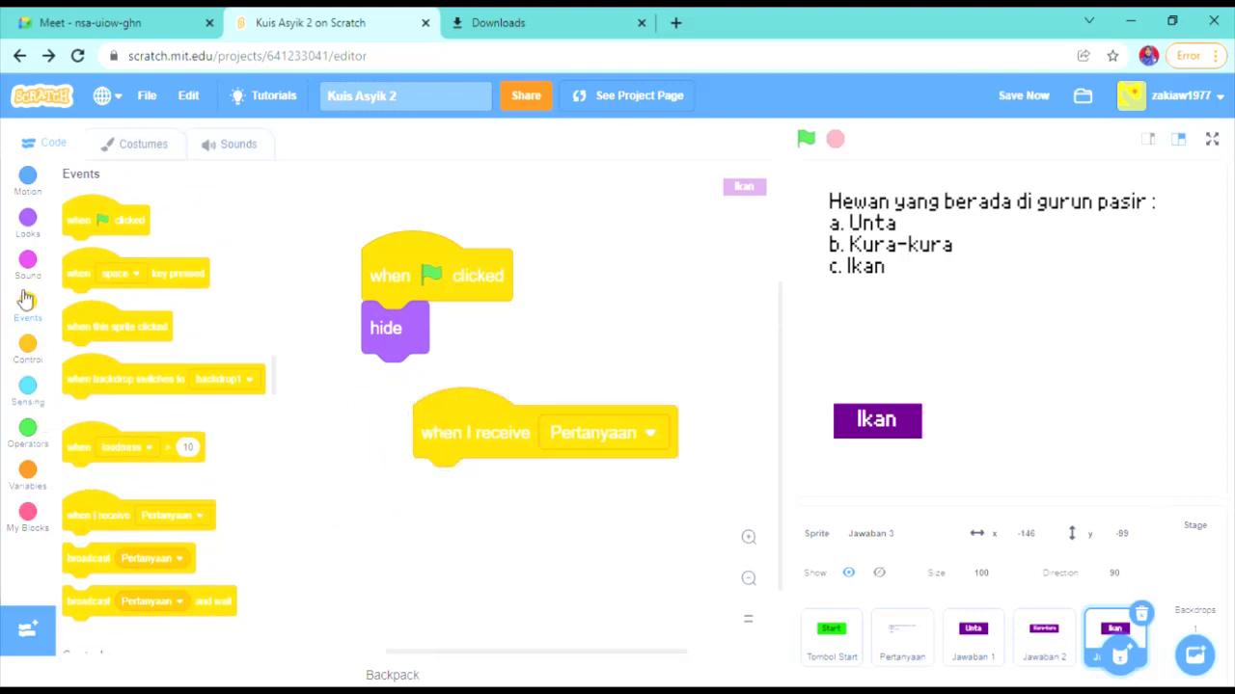
left_click(39, 227)
scroll(164, 528, "down", 5)
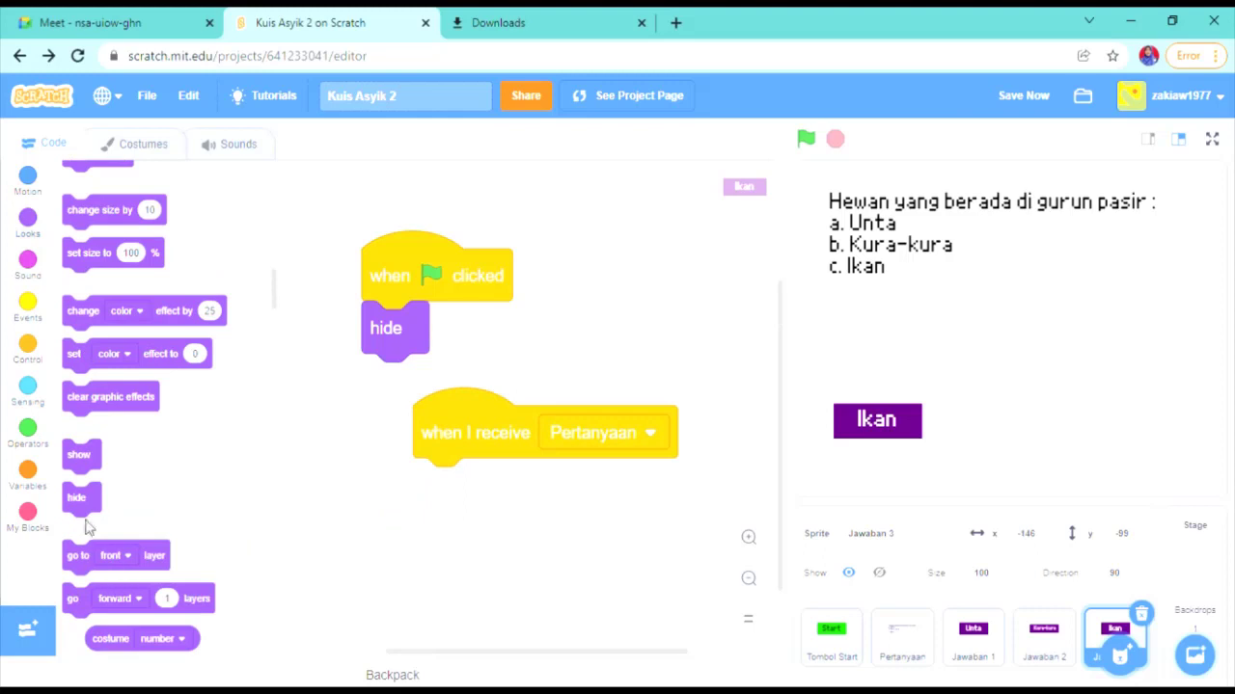
left_click_drag(81, 456, 444, 487)
Check the answer sprites' scripts and test the quiz several times by running the project and using the Start button on the stage
left_click(974, 636)
left_click(1046, 636)
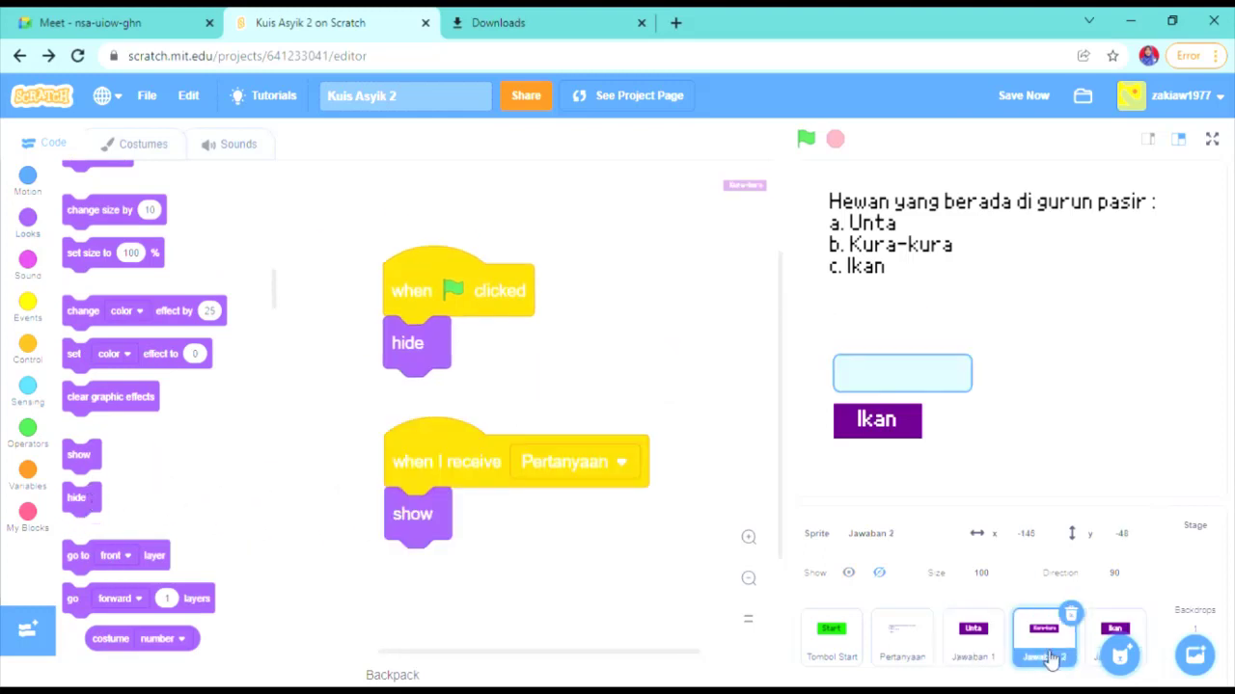
left_click(806, 139)
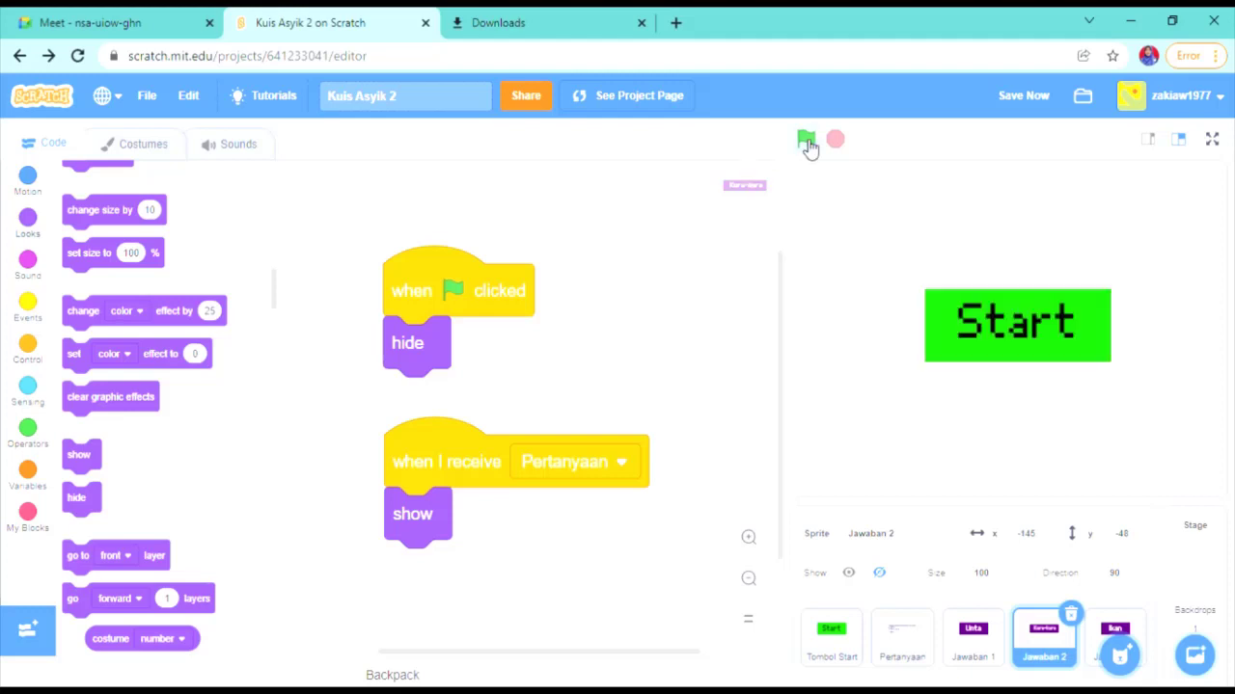
left_click(946, 305)
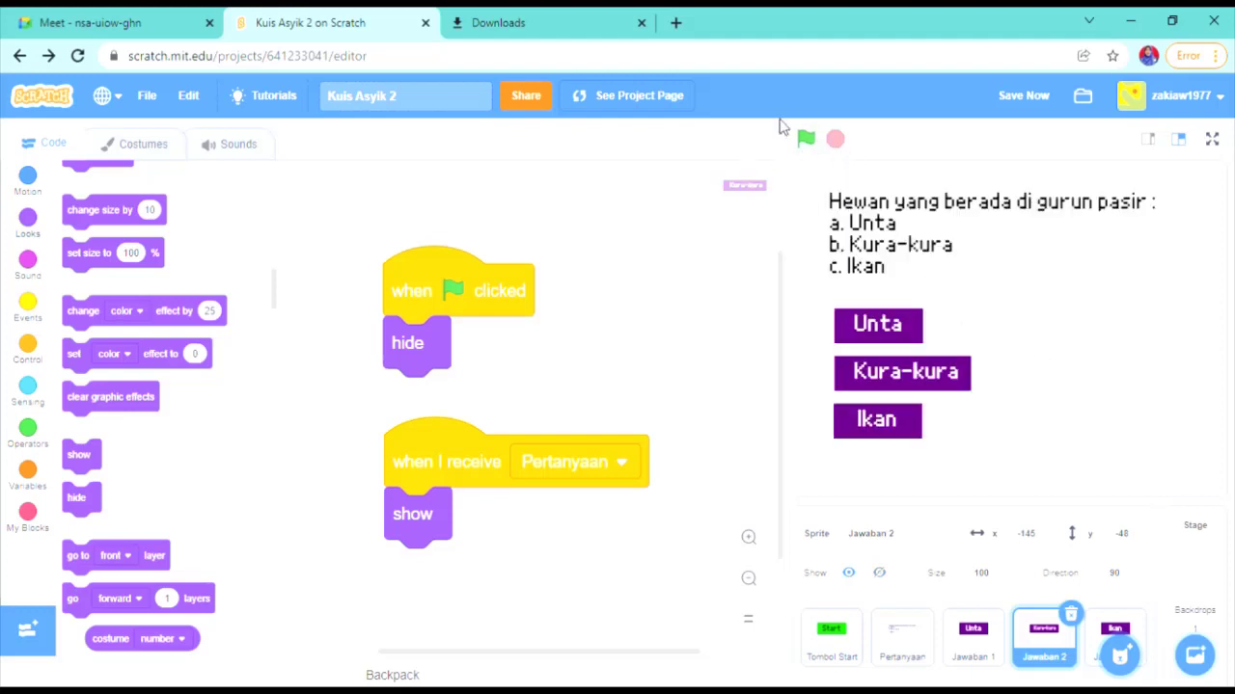
left_click(811, 141)
left_click(1003, 309)
left_click(807, 140)
left_click(1014, 345)
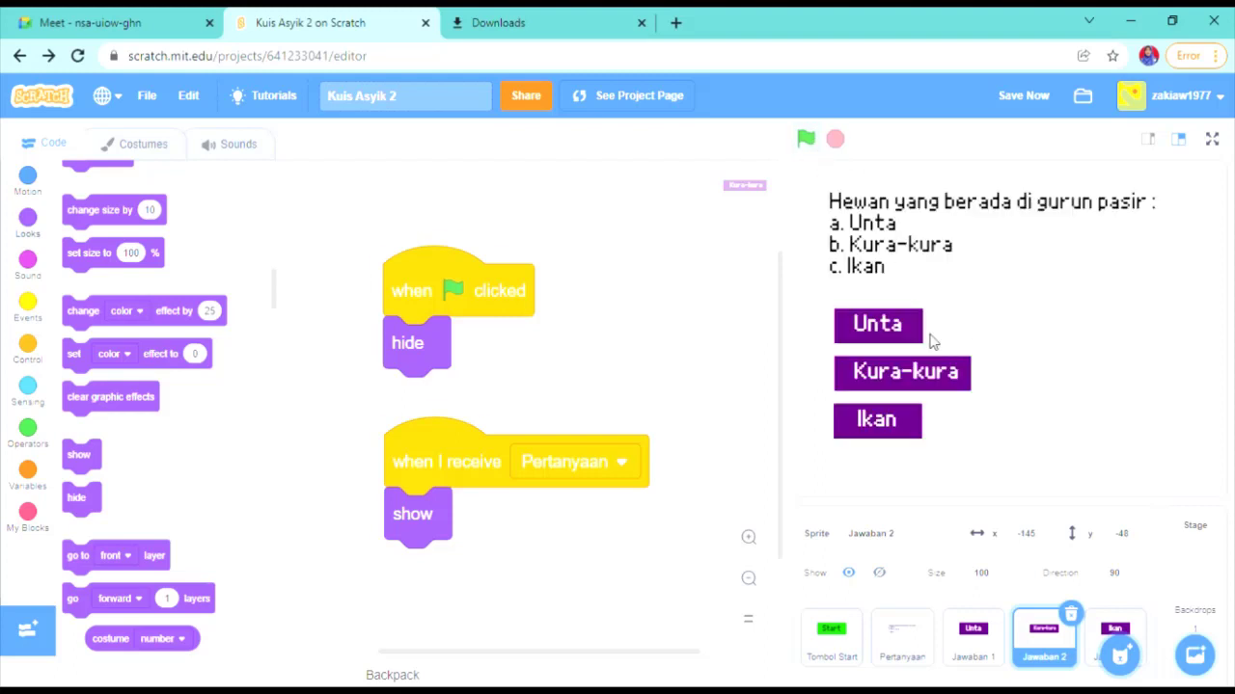
left_click(807, 140)
left_click(991, 299)
Start a third script on Jawaban 1 with a "when this sprite clicked" block below the existing scripts
left_click(973, 636)
left_click(27, 307)
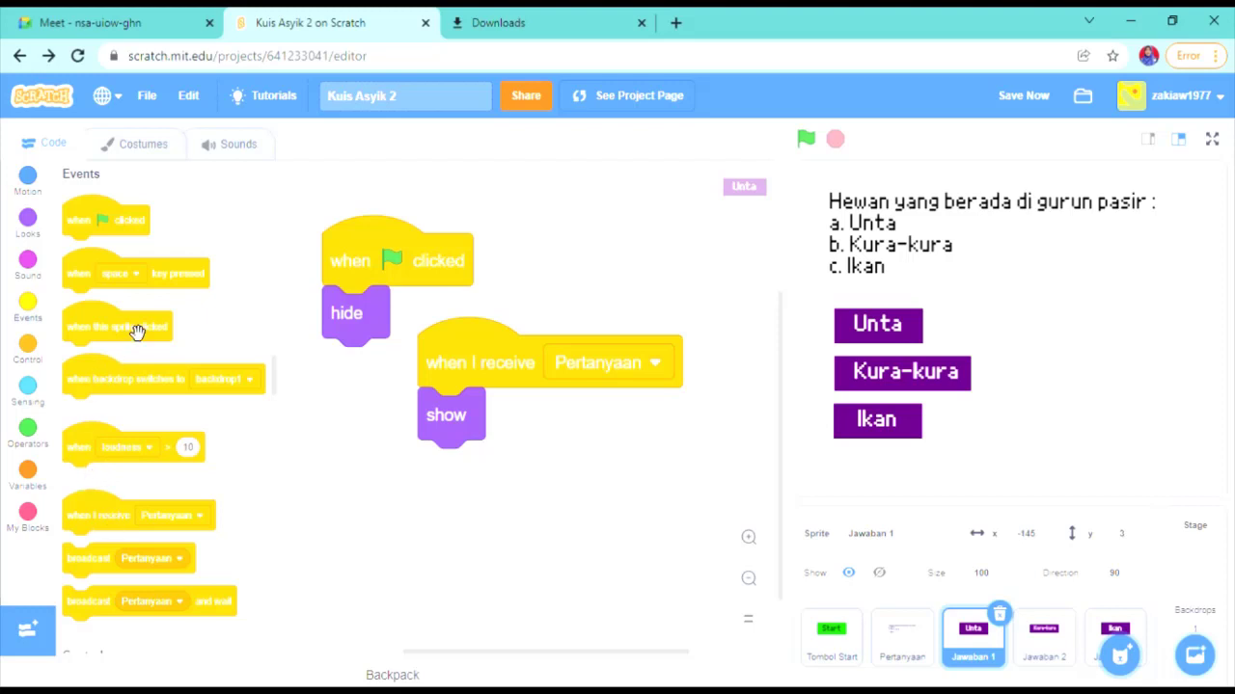
left_click_drag(102, 340, 383, 508)
scroll(669, 450, "down", 3)
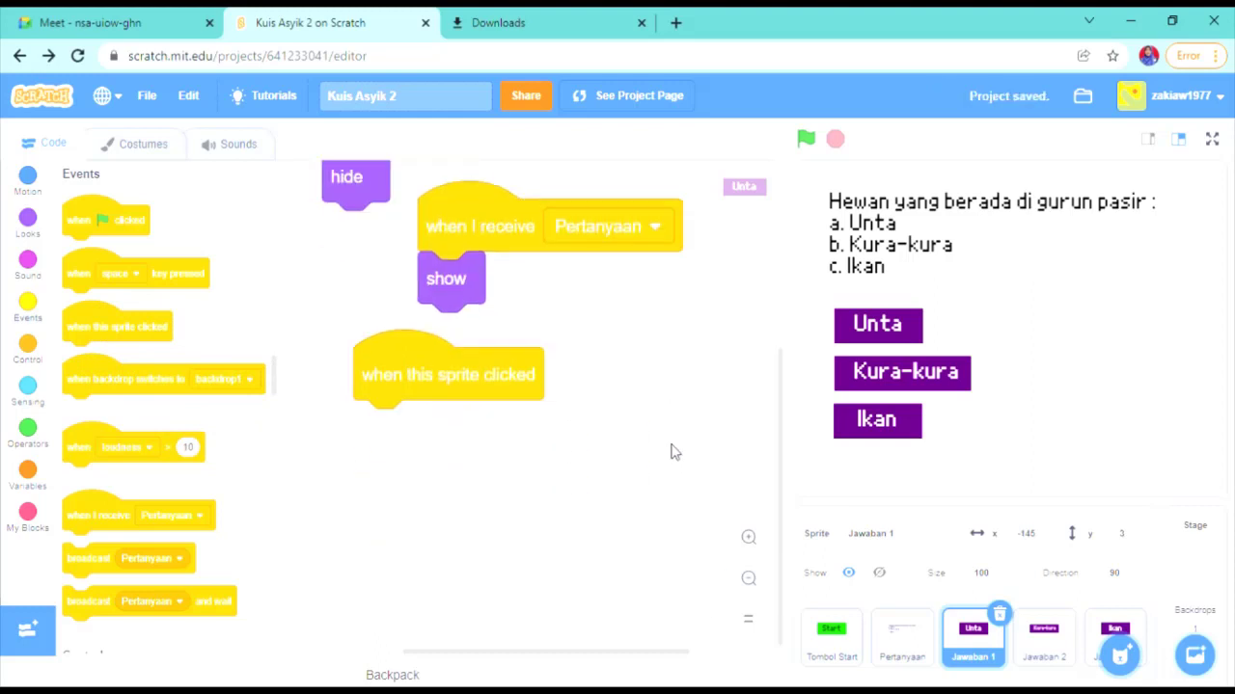
scroll(673, 451, "up", 2)
scroll(673, 451, "down", 2)
Attach a broadcast block under Jawaban 1's "when this sprite clicked" block and have it send a new message named Benar
left_click_drag(87, 576, 383, 439)
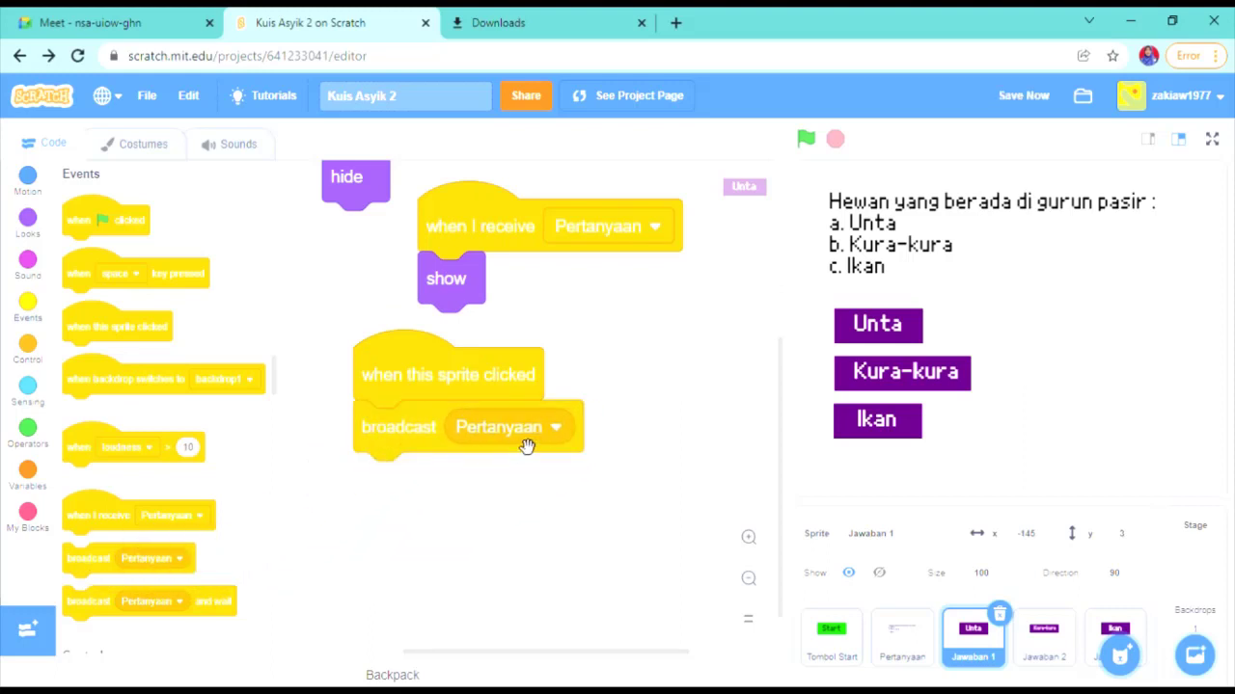
left_click(520, 434)
left_click(520, 493)
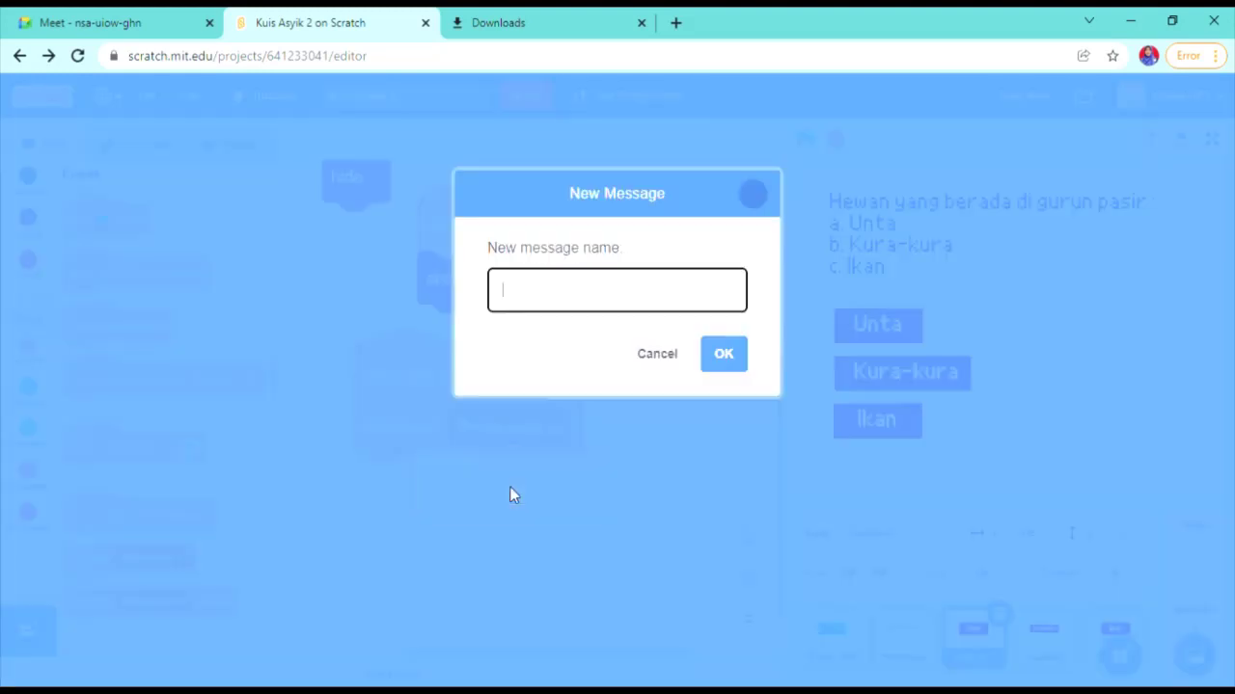
type("Benar")
left_click(723, 353)
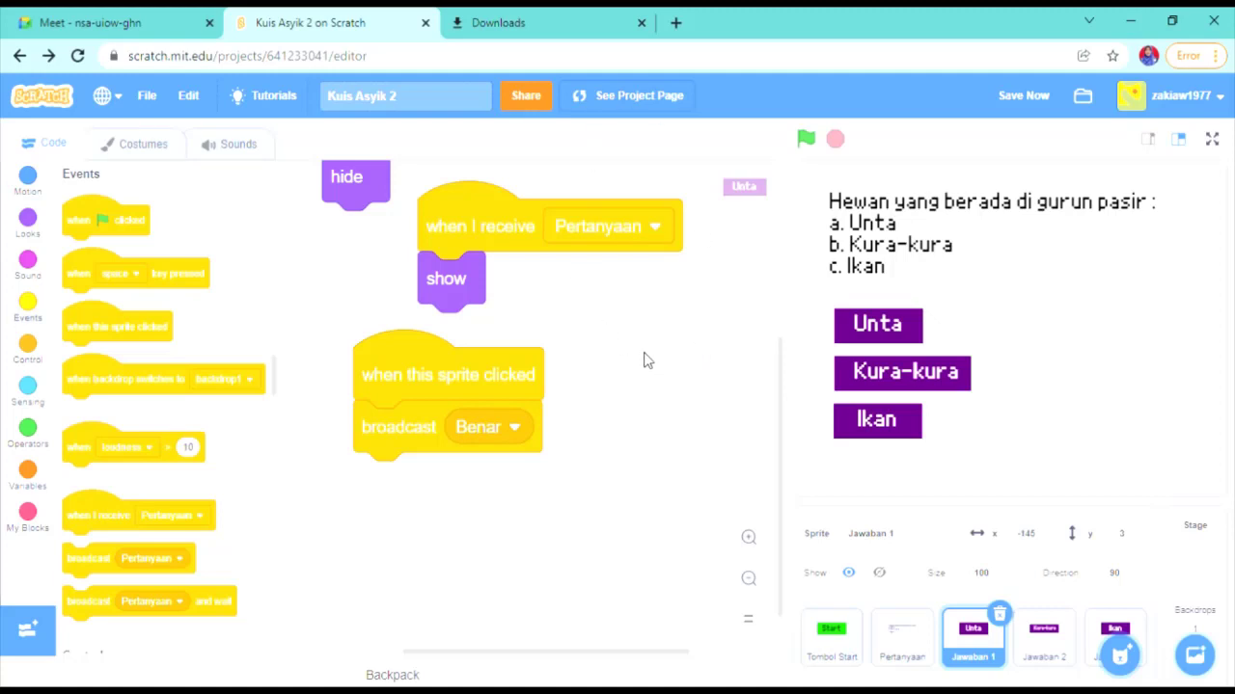
left_click_drag(433, 389, 431, 404)
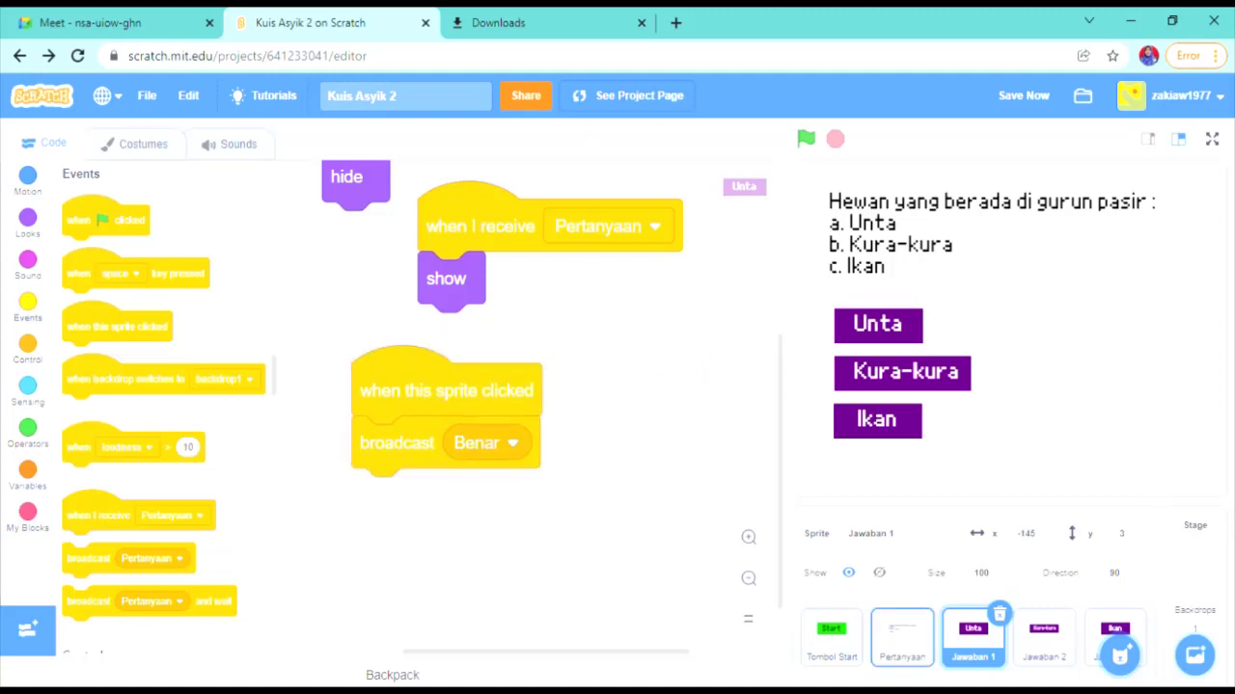
Add the Cat sprite from the library and place it beside the answer buttons at about x 95, y -55
mouse_move(1119, 654)
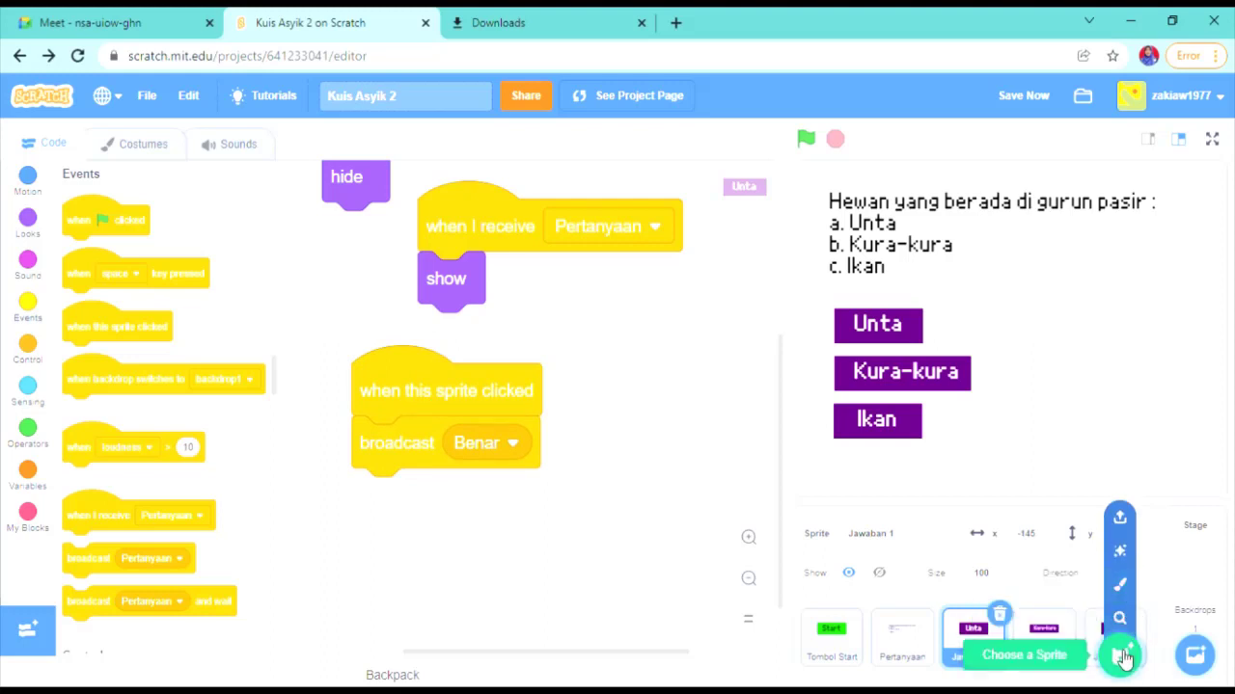
left_click(1121, 658)
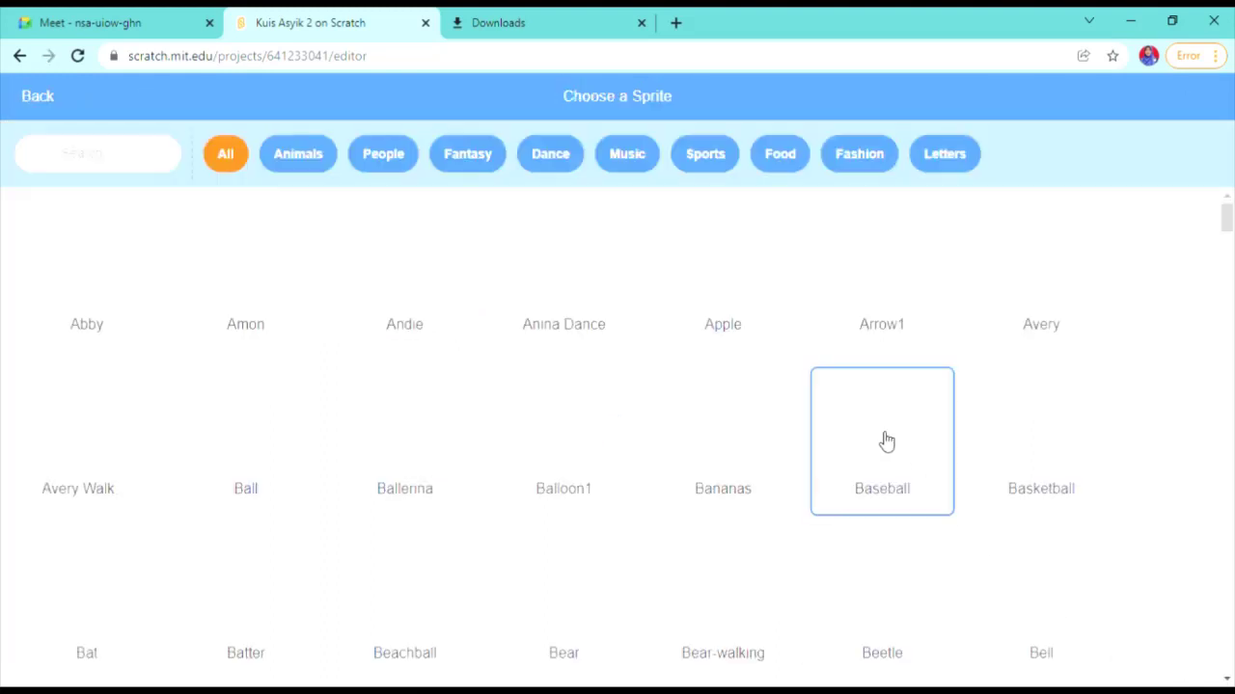
scroll(997, 438, "down", 7)
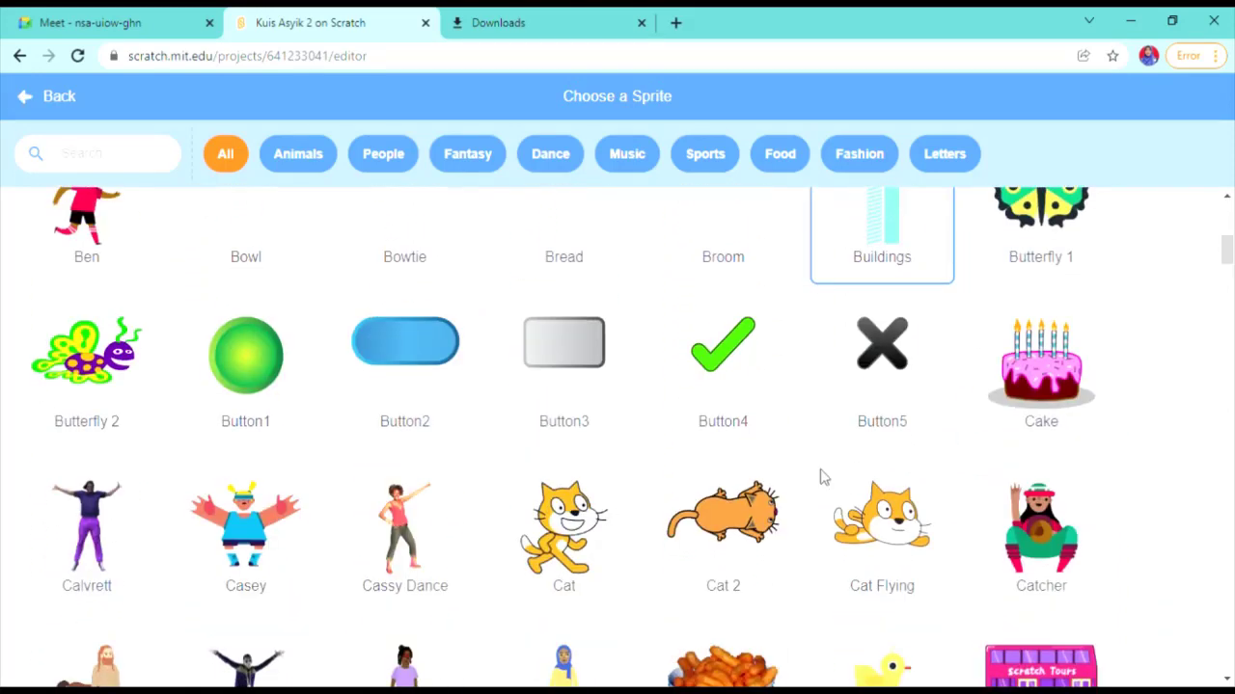
left_click(566, 467)
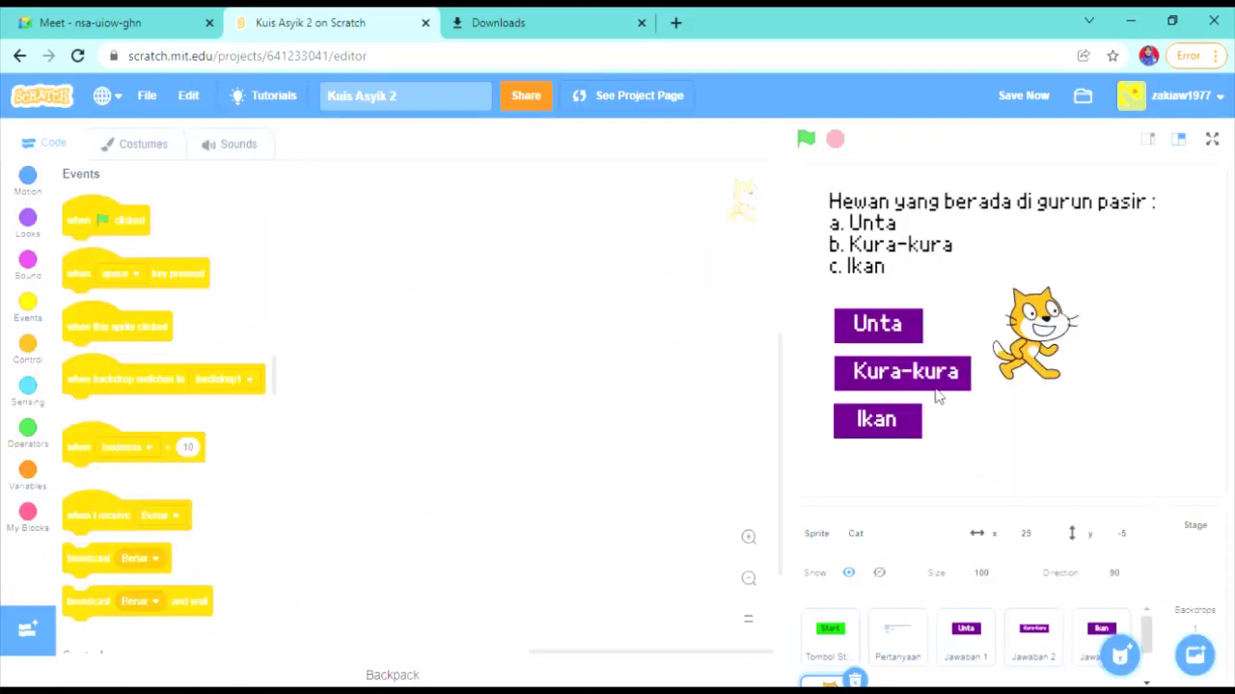
left_click_drag(1030, 338, 1095, 378)
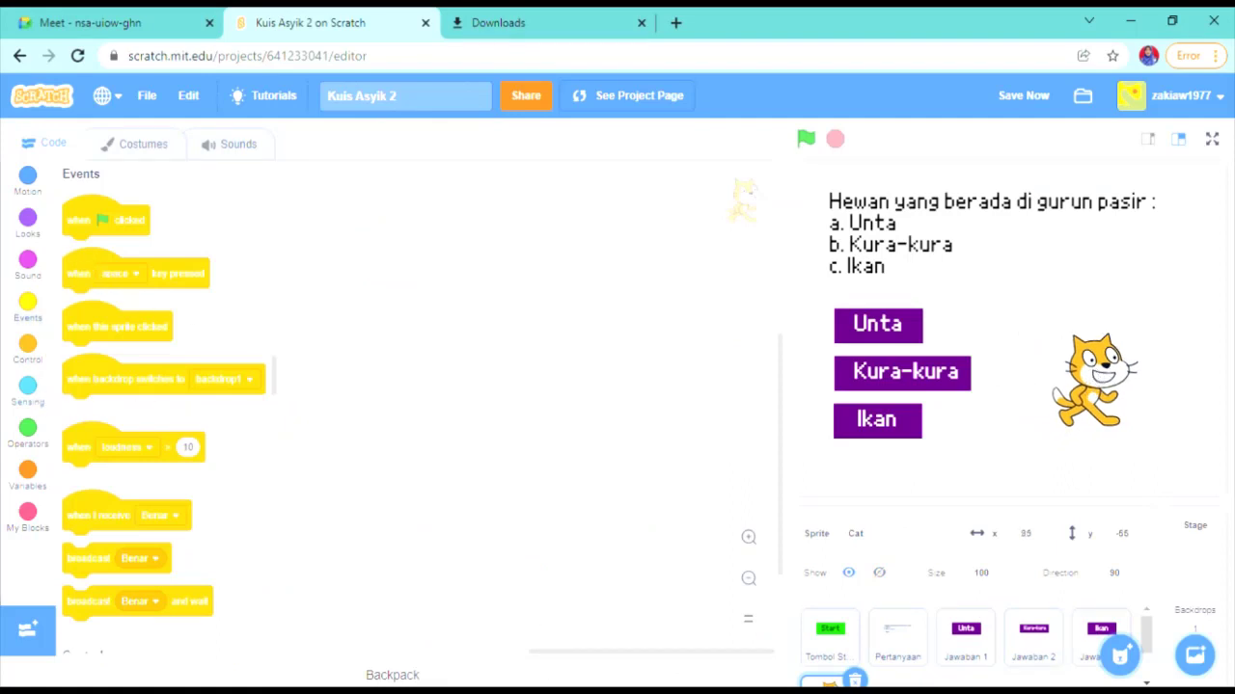
Move the Cat to about x 104, y -56 and give it a script that hides it when the green flag is clicked
left_click(571, 691)
left_click(1093, 390)
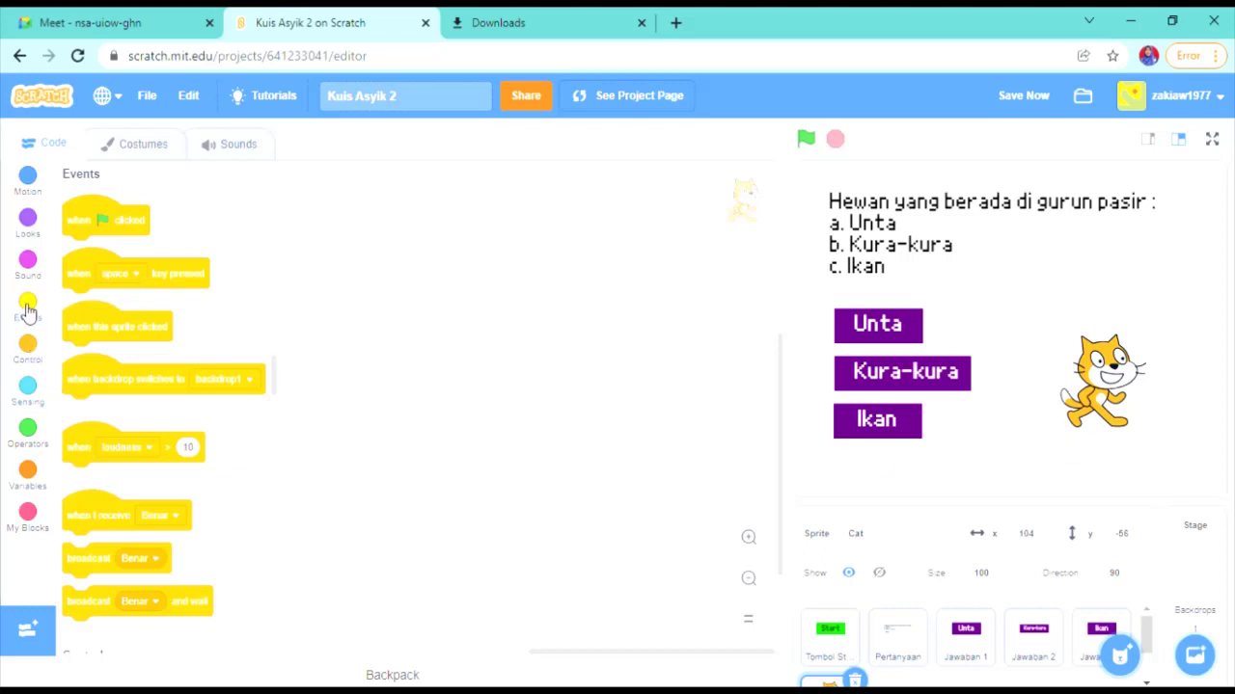
left_click_drag(99, 221, 451, 229)
left_click(28, 222)
scroll(201, 425, "down", 5)
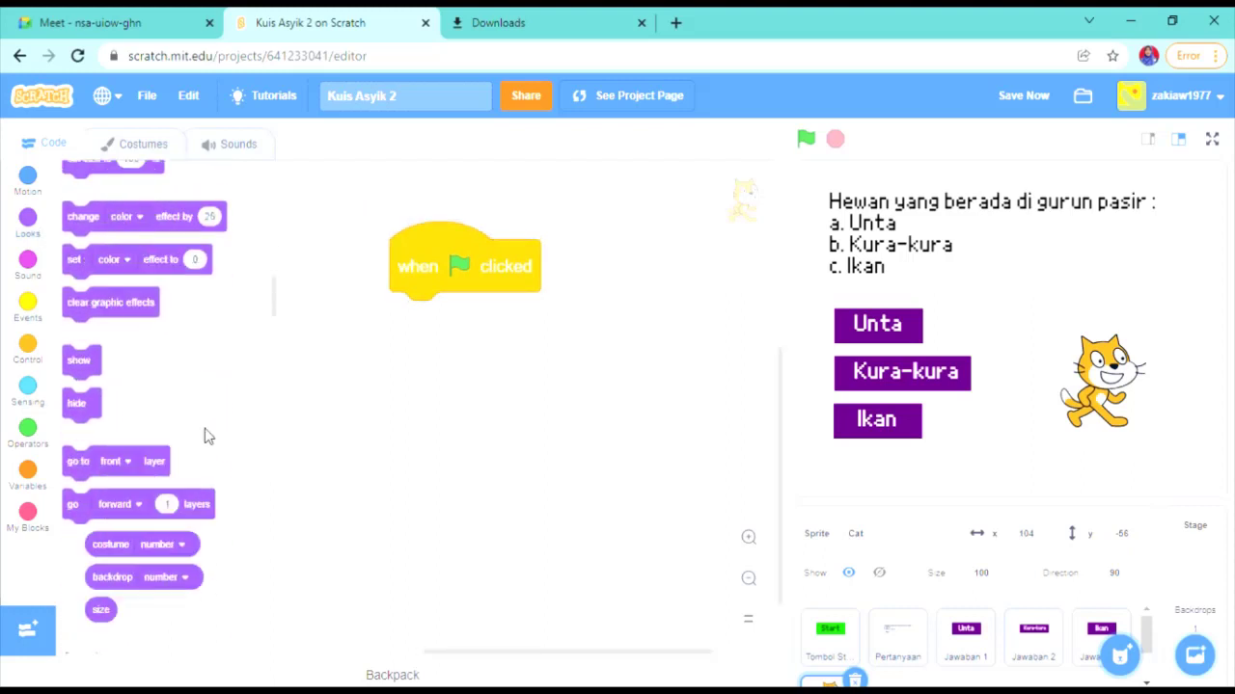
left_click_drag(79, 410, 451, 287)
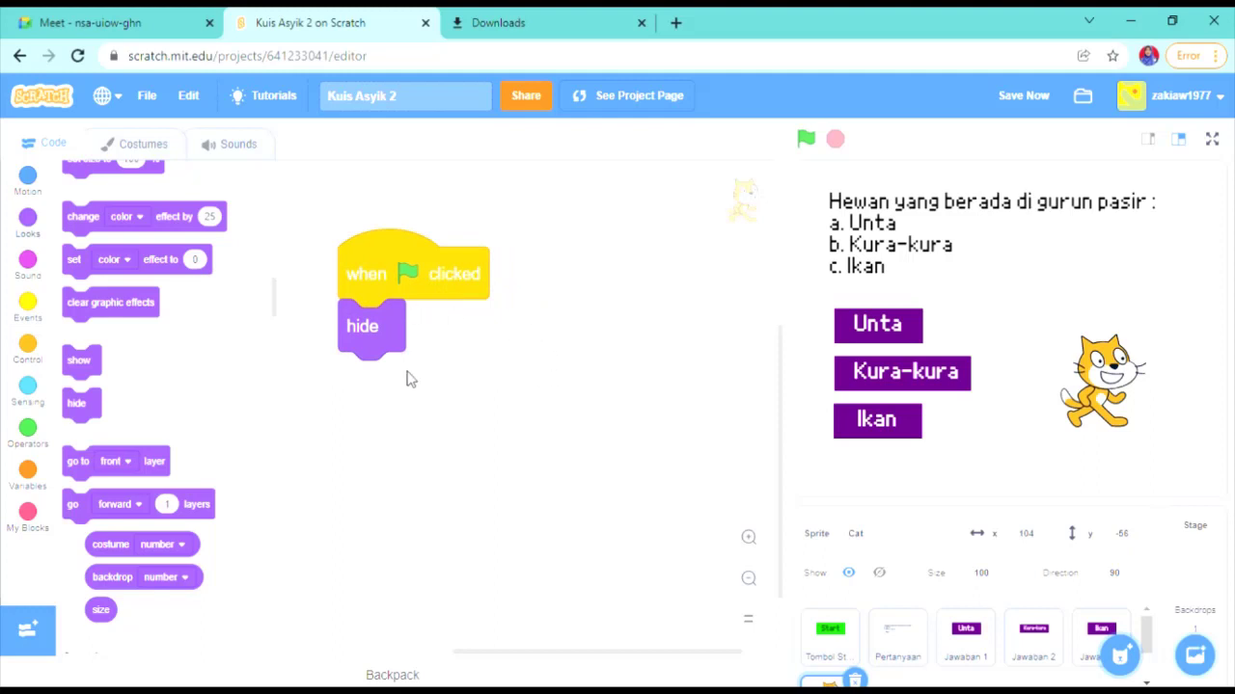
Start a second script on the Cat with "when I receive Benar" and attach a show block to it
left_click(34, 309)
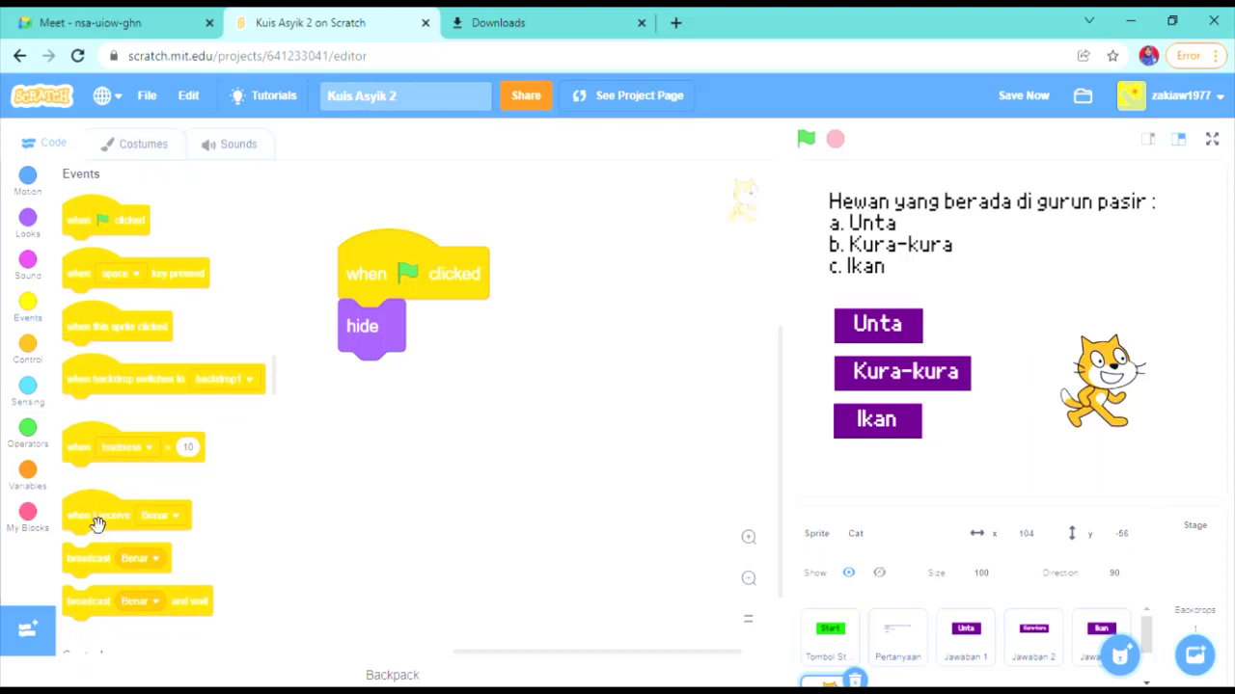
left_click_drag(100, 519, 499, 374)
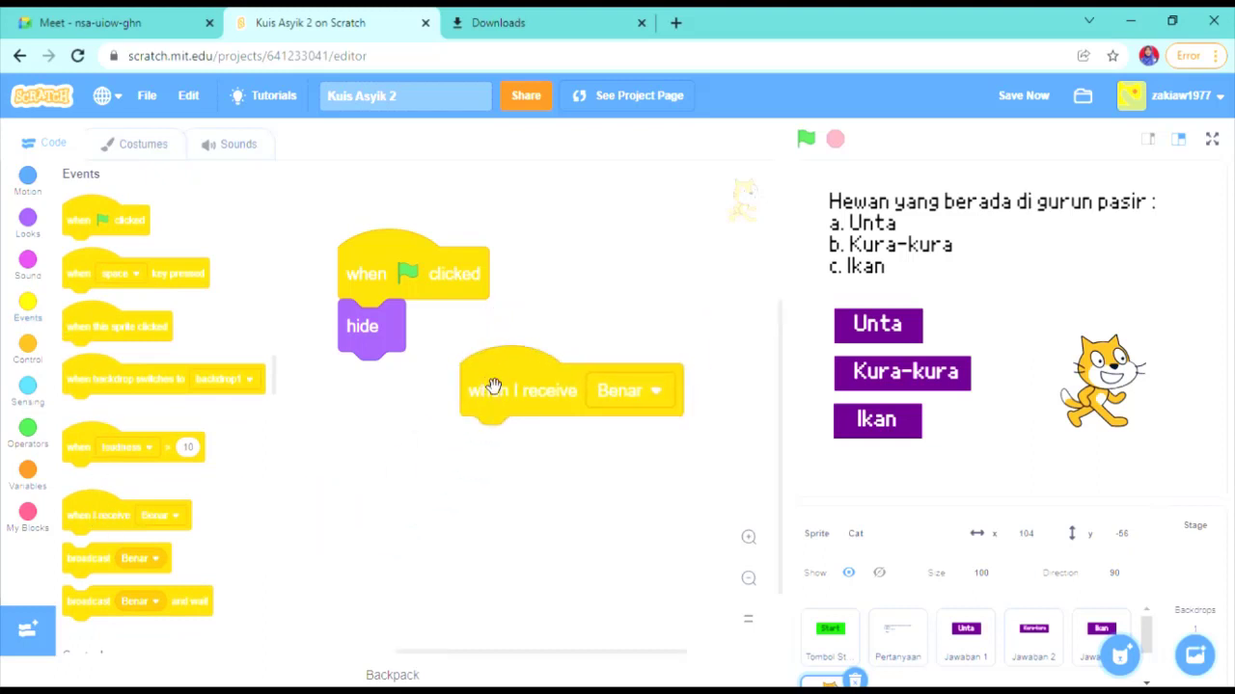
left_click(28, 228)
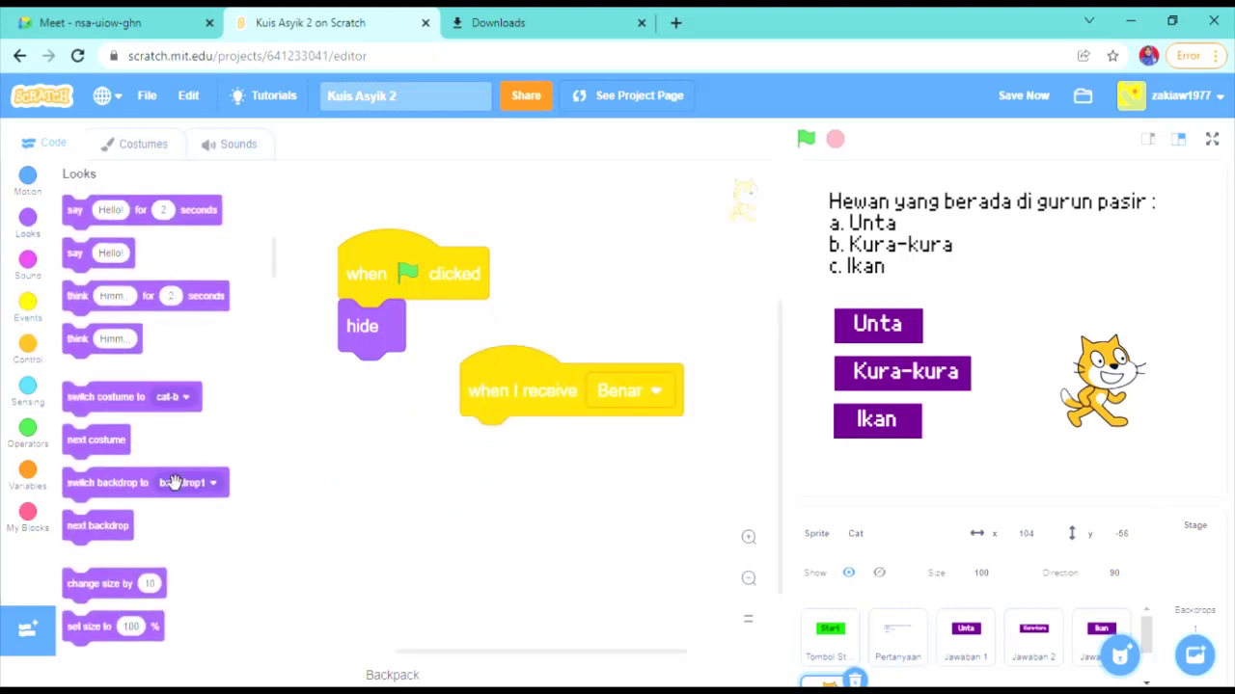
scroll(232, 521, "down", 5)
left_click_drag(96, 472, 521, 493)
Attach a say block under the Cat's show block with the text "Hore Kamu Benar!"
scroll(87, 308, "up", 5)
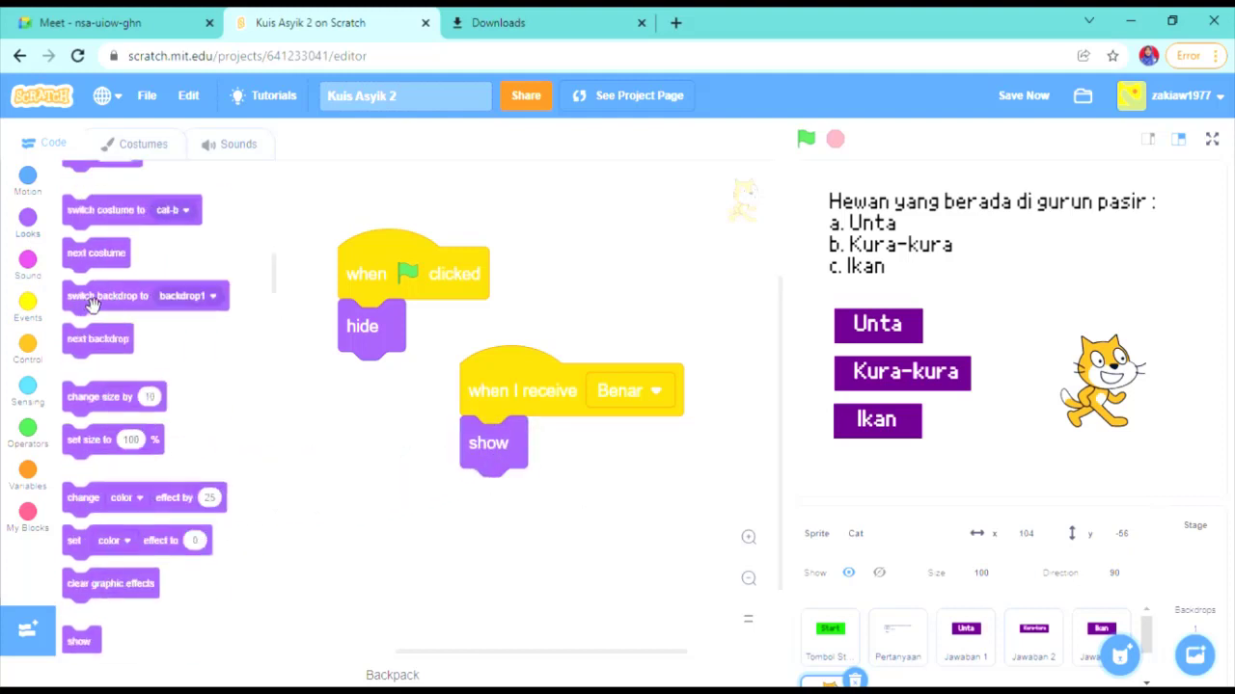
left_click_drag(90, 345, 490, 495)
left_click(558, 511)
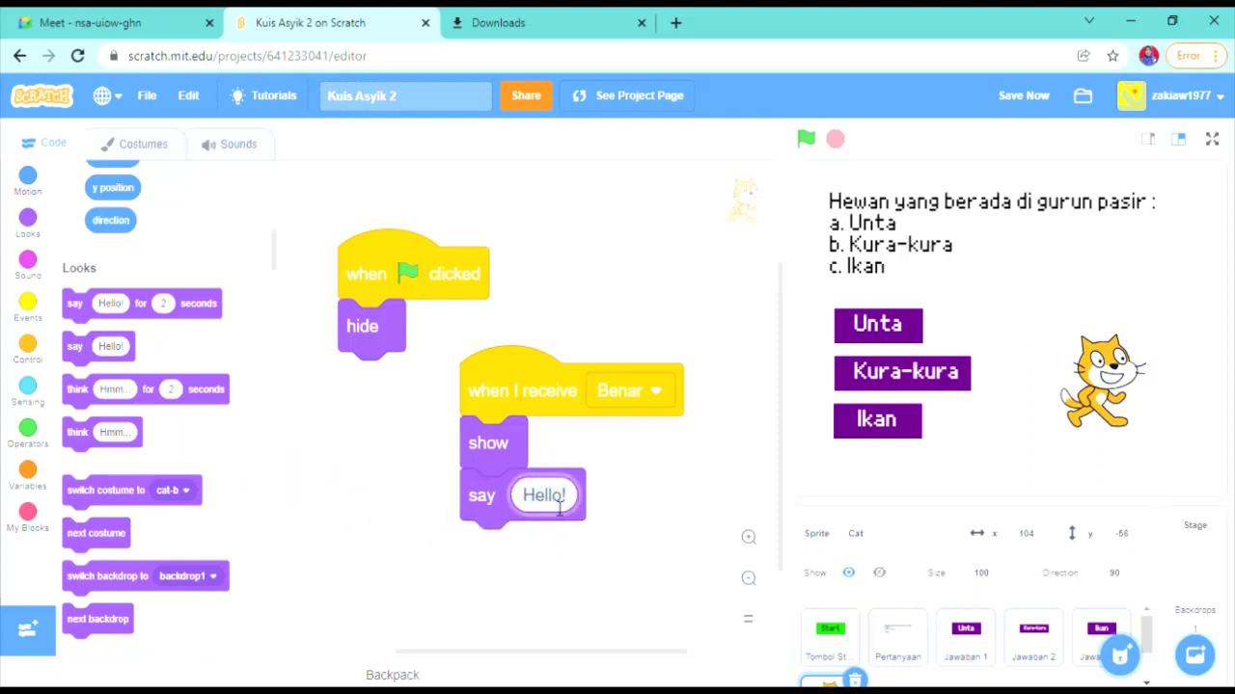
type("Ho")
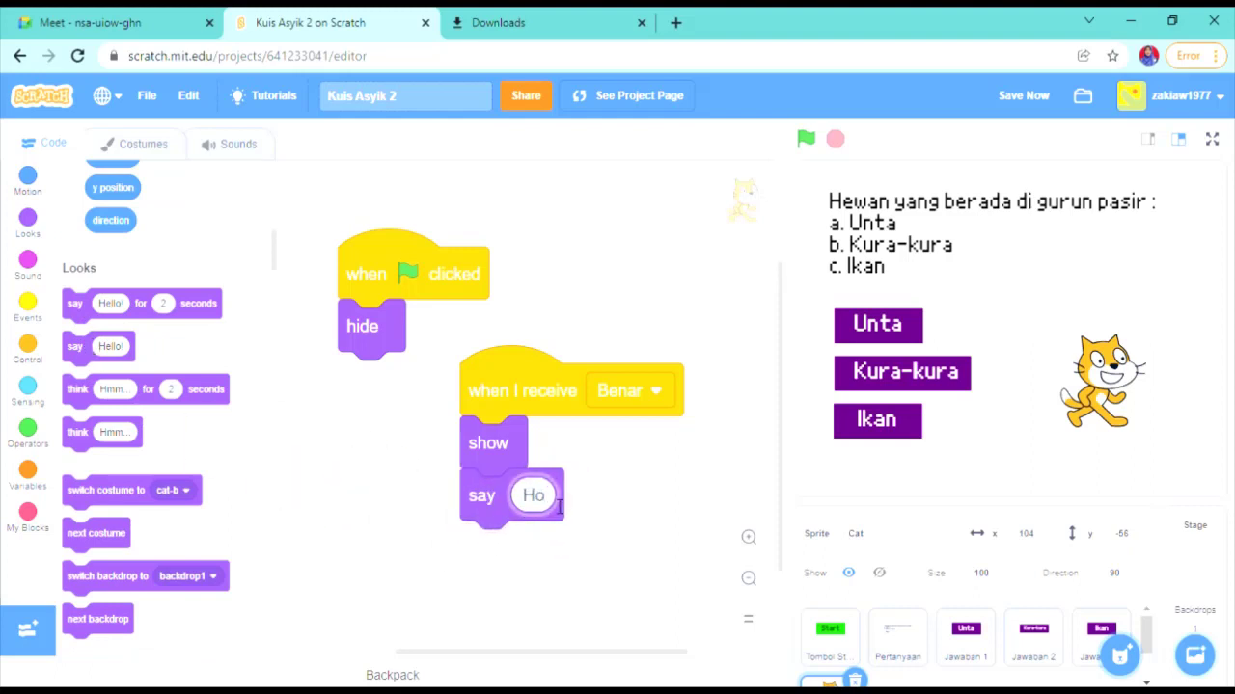
type("re Kamu Benar")
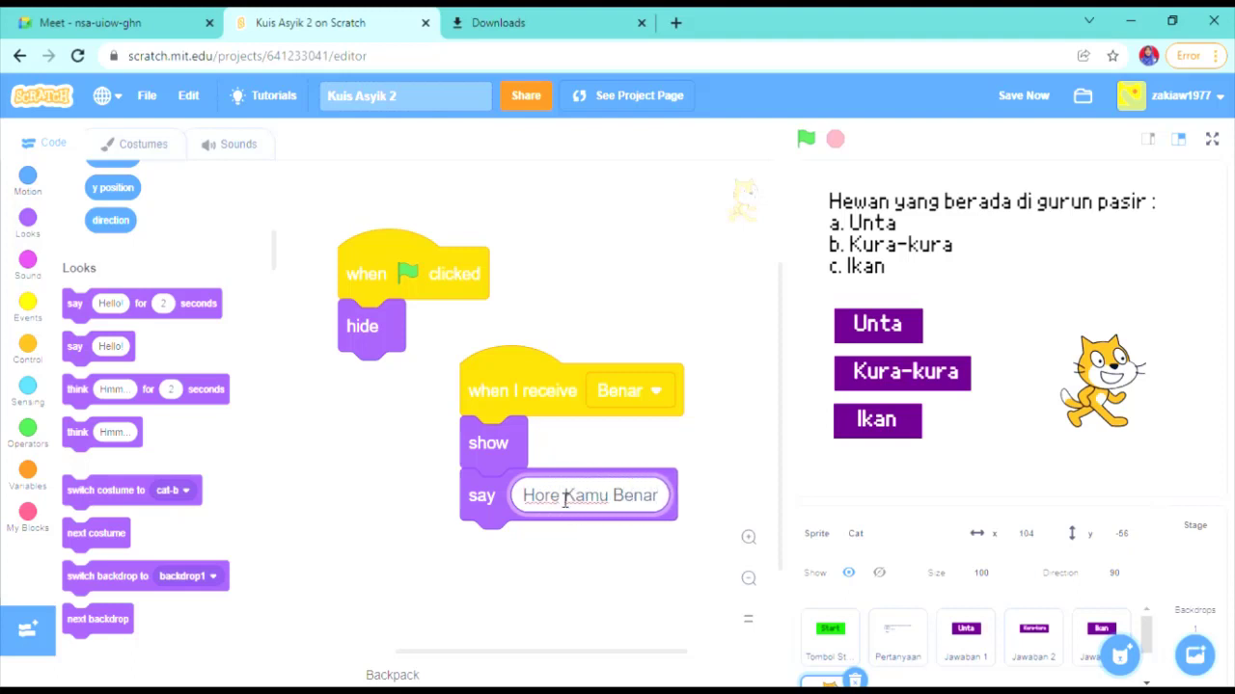
type("!")
left_click(619, 458)
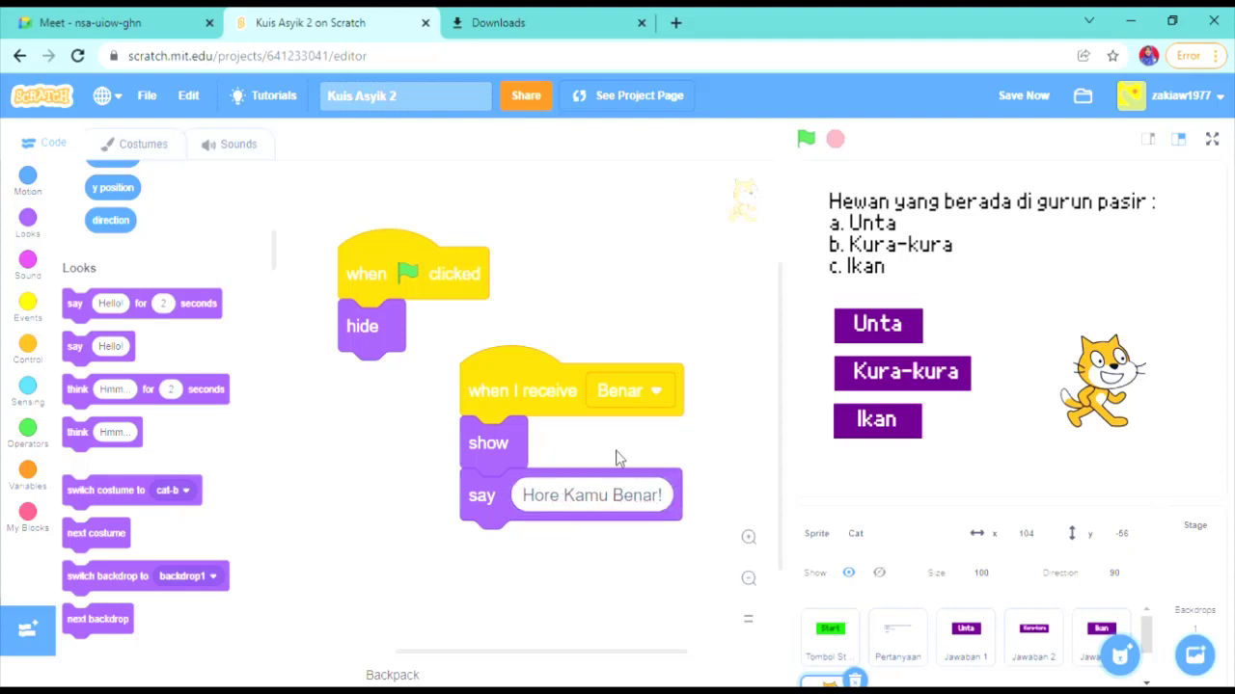
Add a wait block of 2 seconds below the Cat's say block
left_click(41, 349)
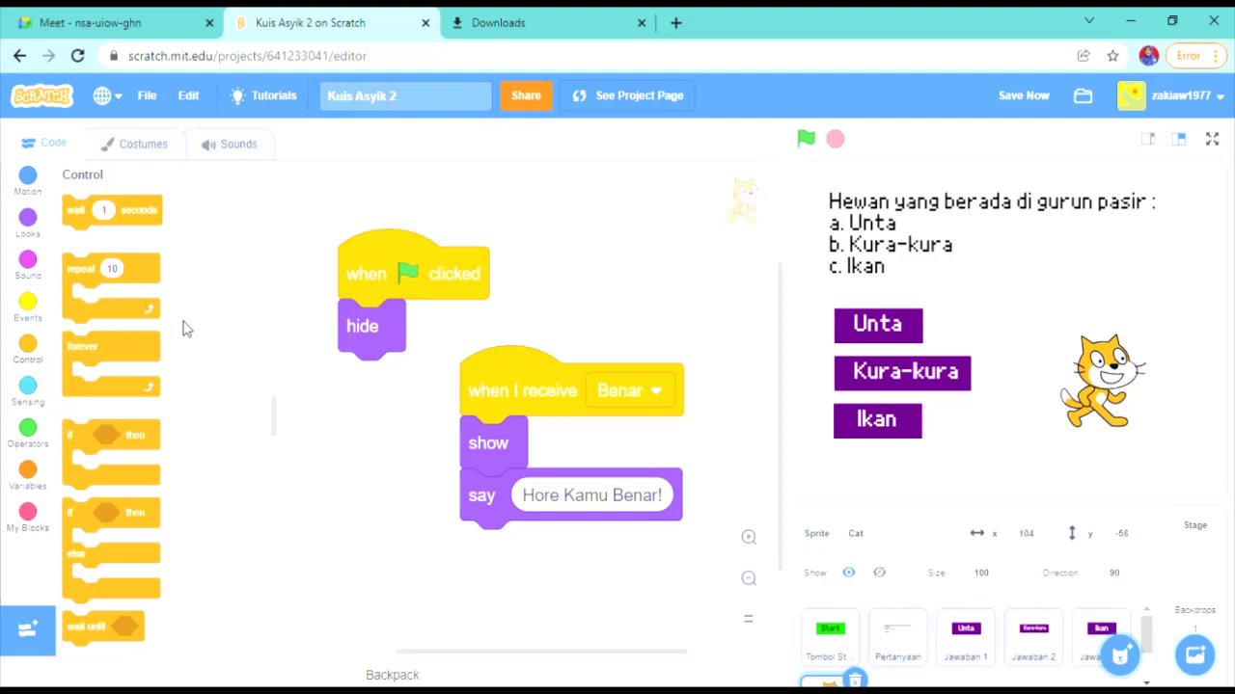
scroll(227, 356, "down", 2)
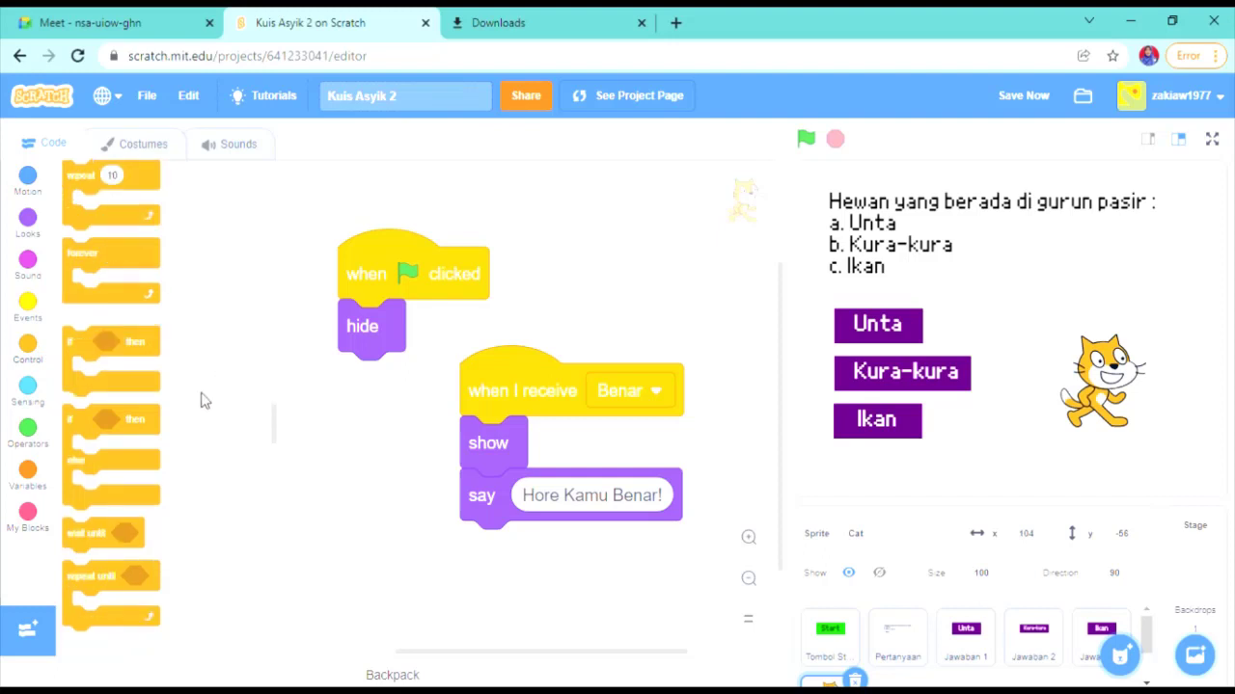
scroll(210, 473, "up", 2)
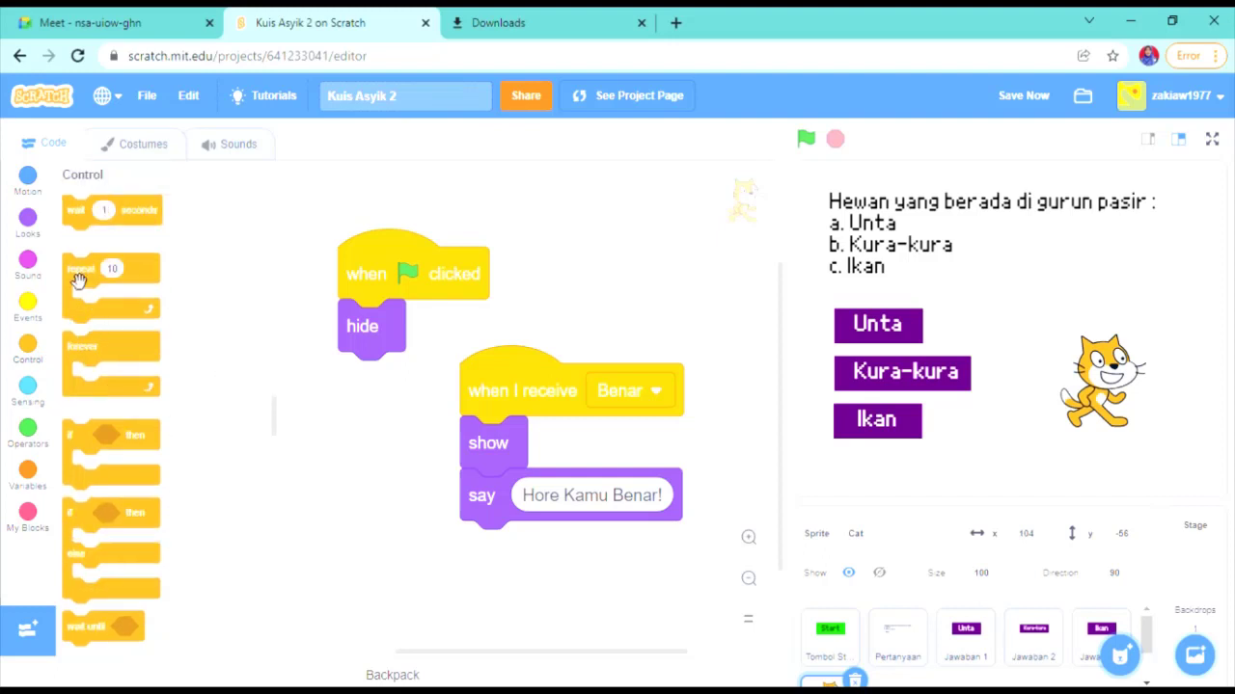
left_click_drag(87, 214, 490, 557)
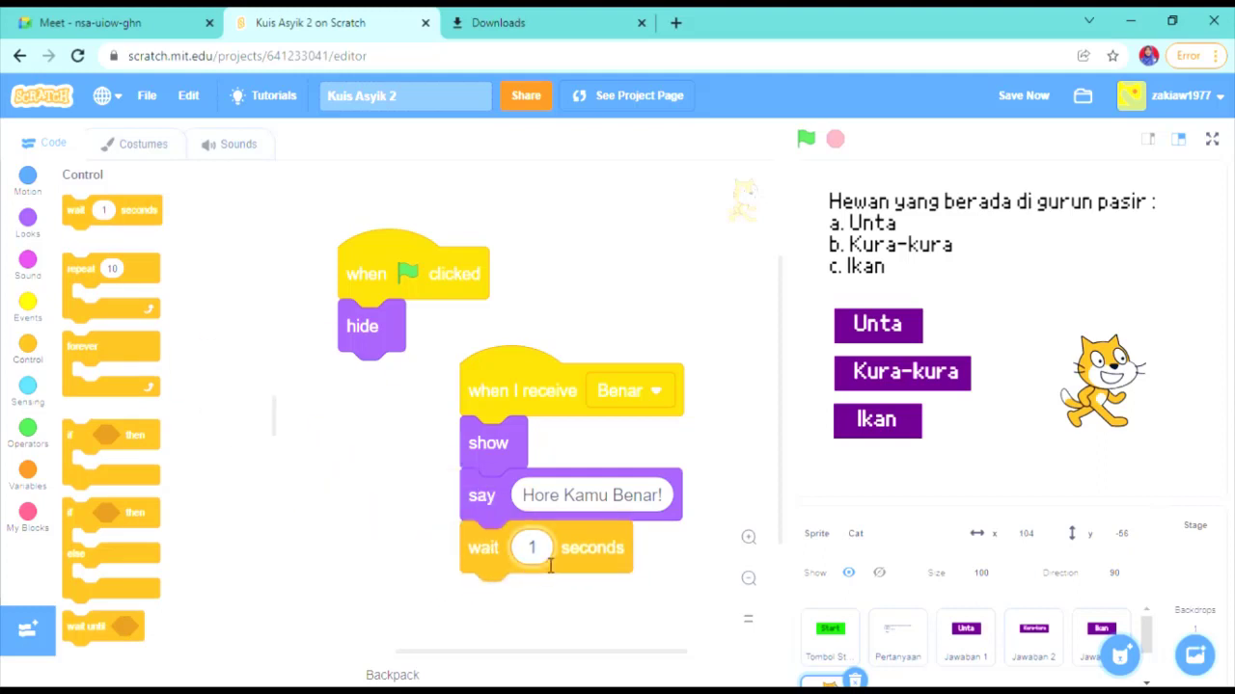
left_click(544, 612)
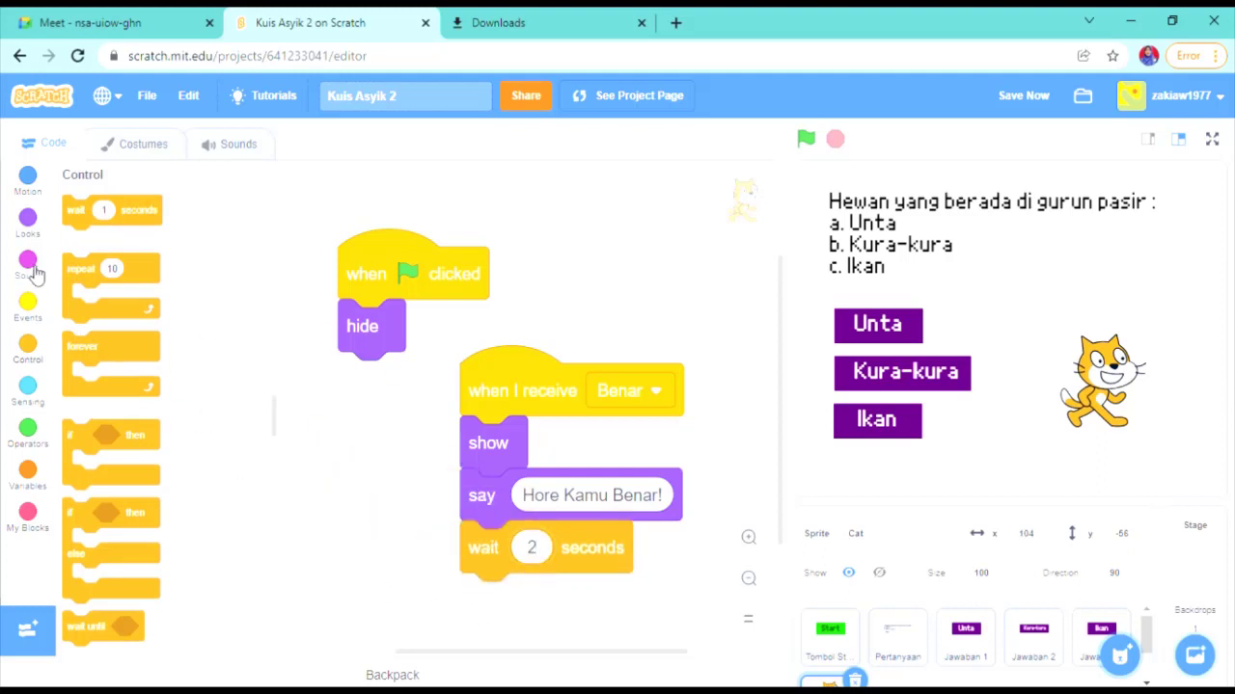
End the Cat's Benar script with a hide block and shift the script slightly away from the green flag script
left_click(27, 222)
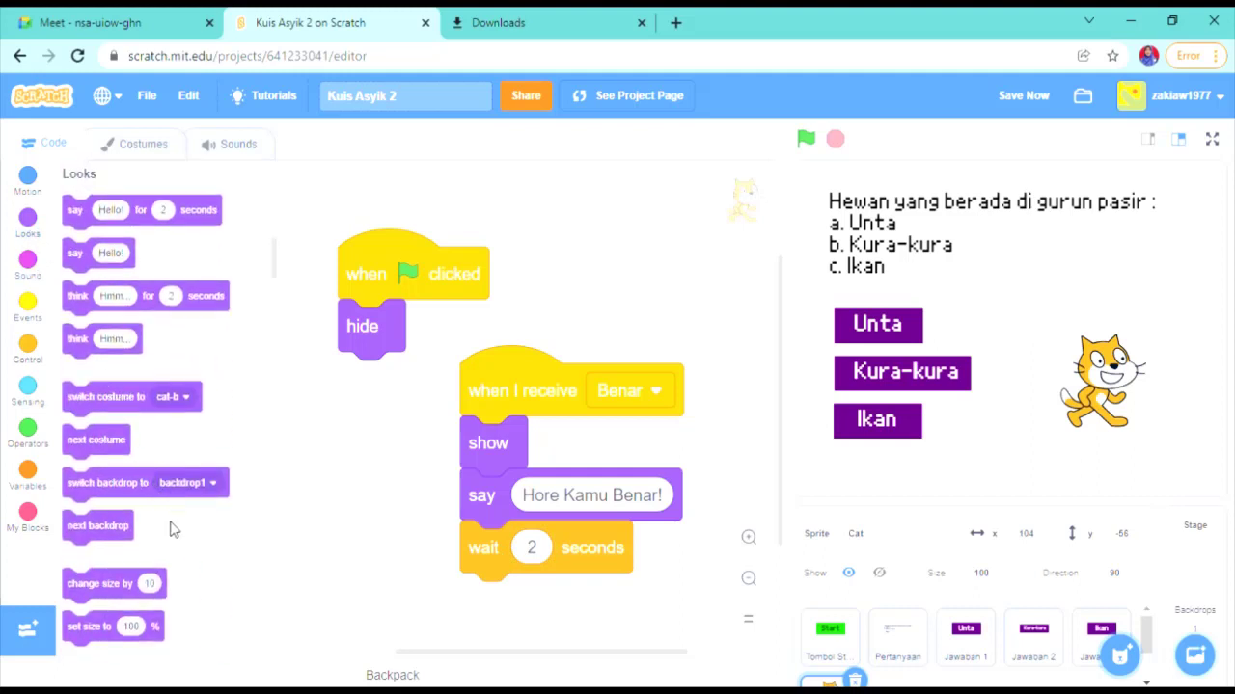
scroll(113, 501, "down", 5)
left_click_drag(108, 613, 508, 603)
left_click_drag(525, 385, 536, 378)
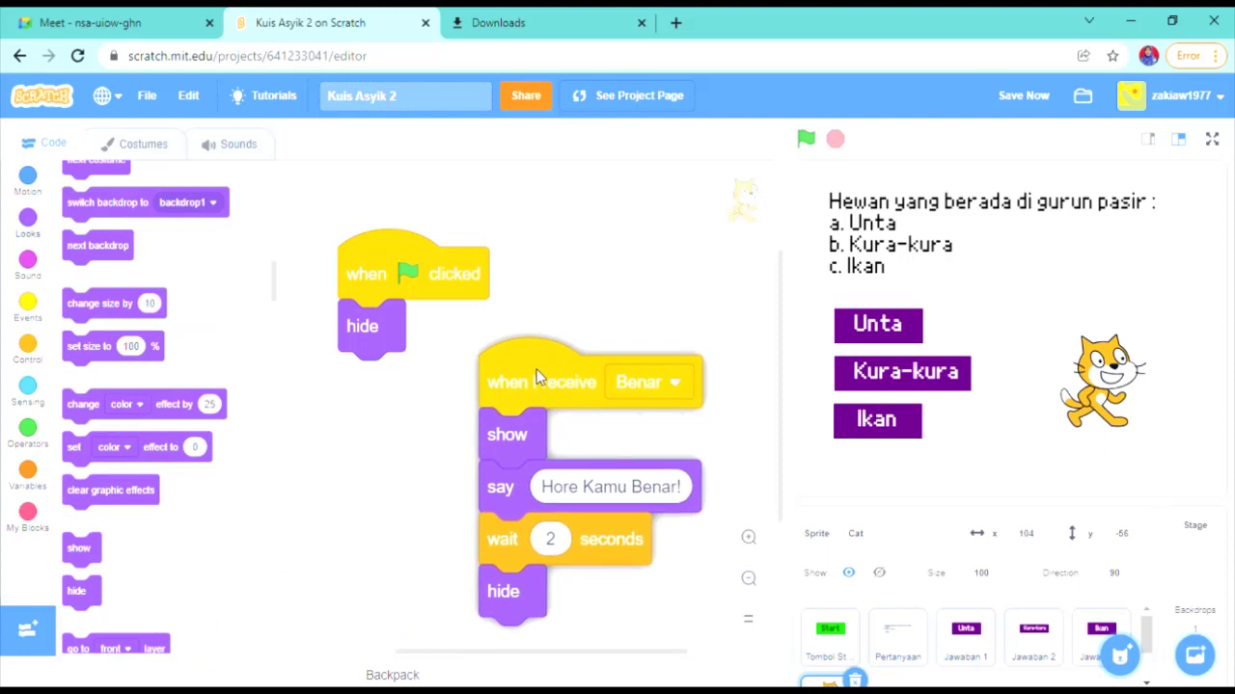
Test the quiz by running the project, starting it on the stage and choosing the Unta answer repeatedly
left_click(805, 139)
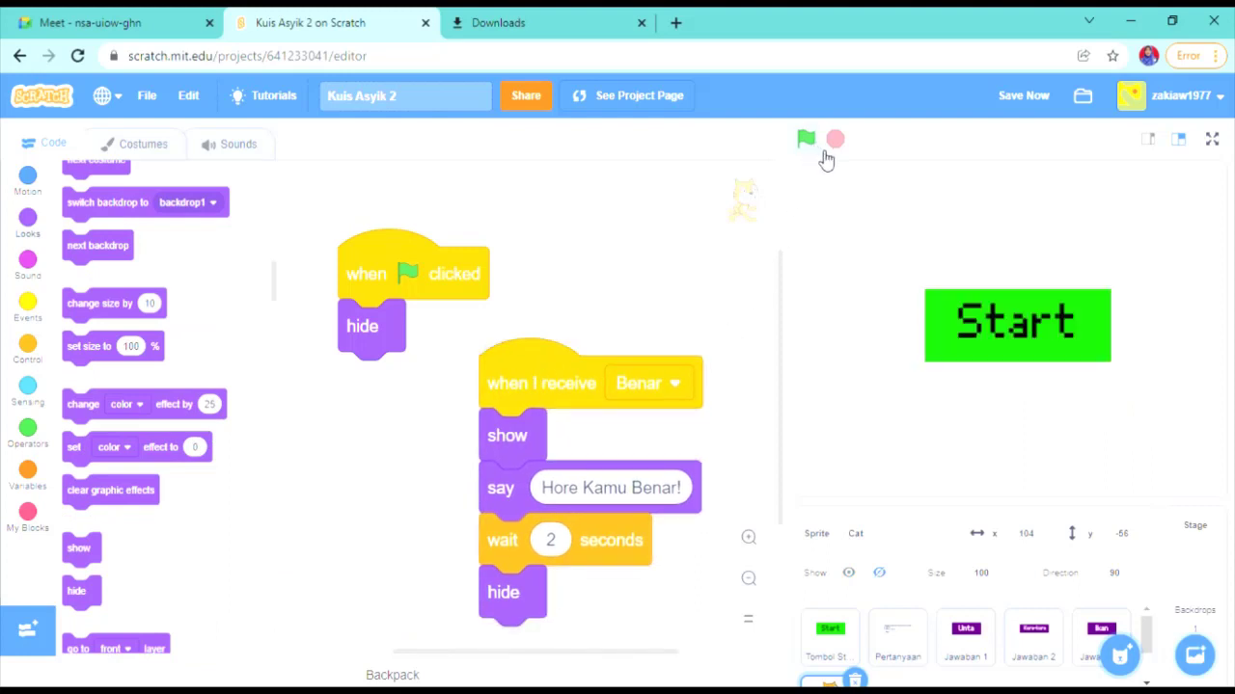
left_click(1048, 341)
left_click(891, 330)
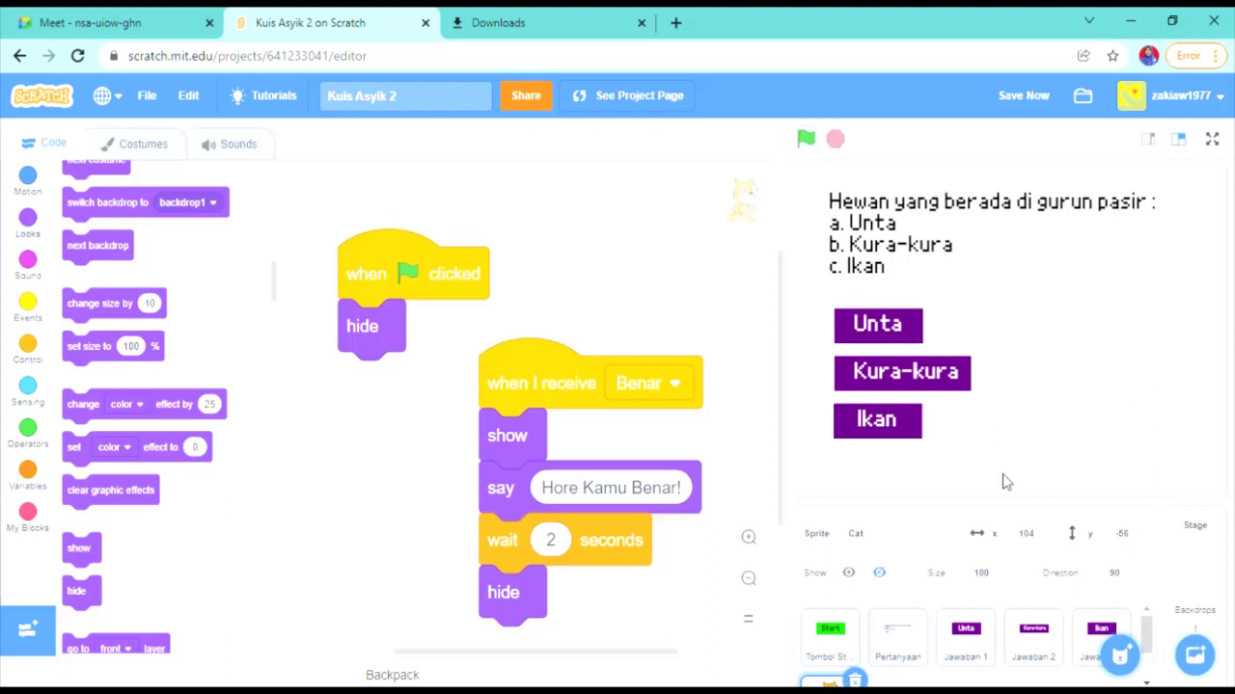
left_click(877, 326)
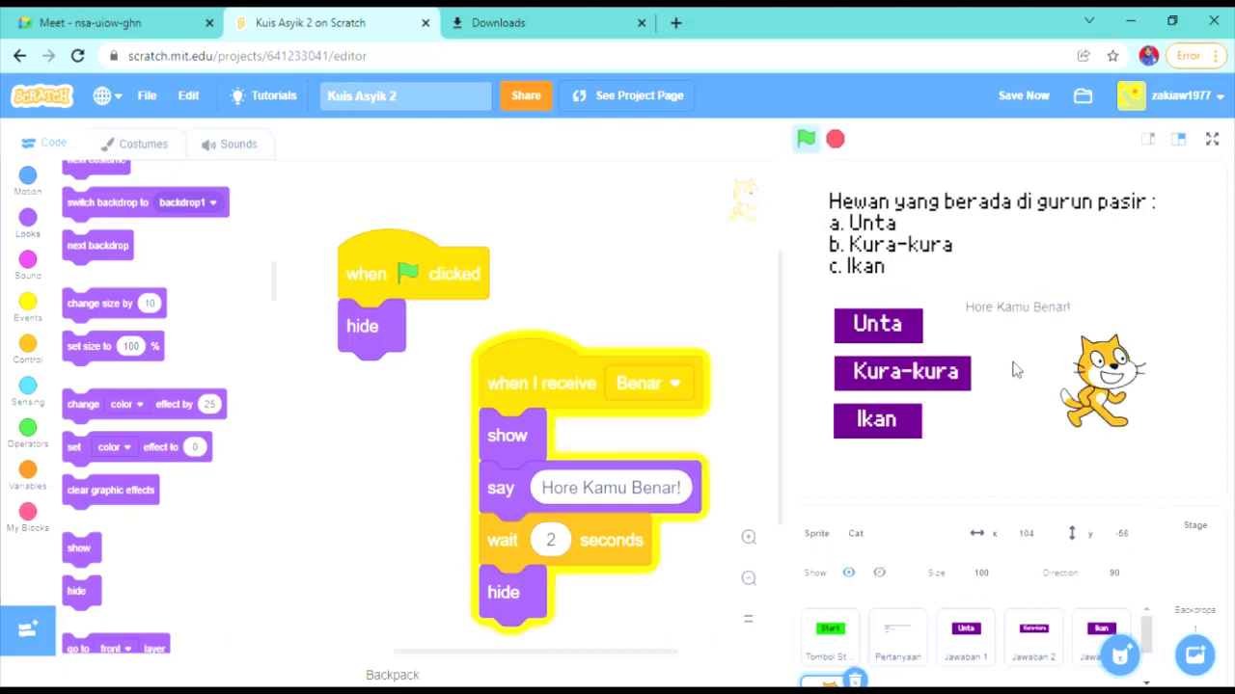
left_click(877, 328)
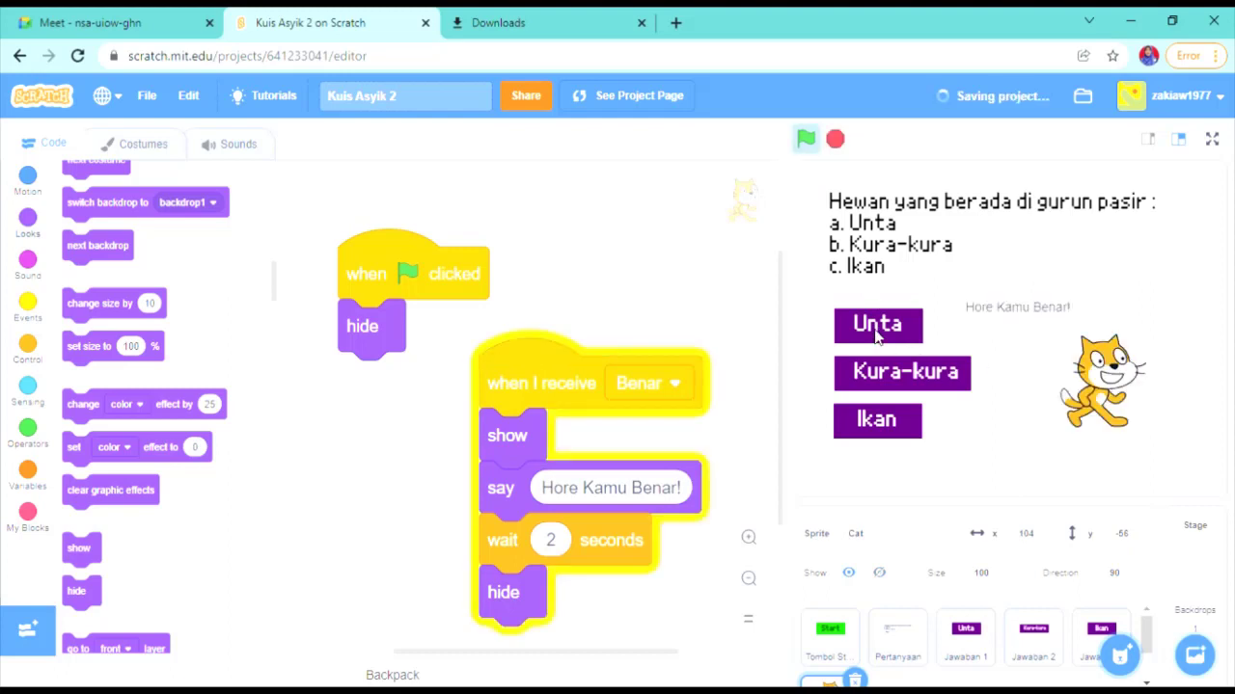
Arrange the Cat's green flag script and Benar script side by side near the top of the workspace
left_click_drag(433, 290, 382, 247)
left_click_drag(525, 384, 534, 247)
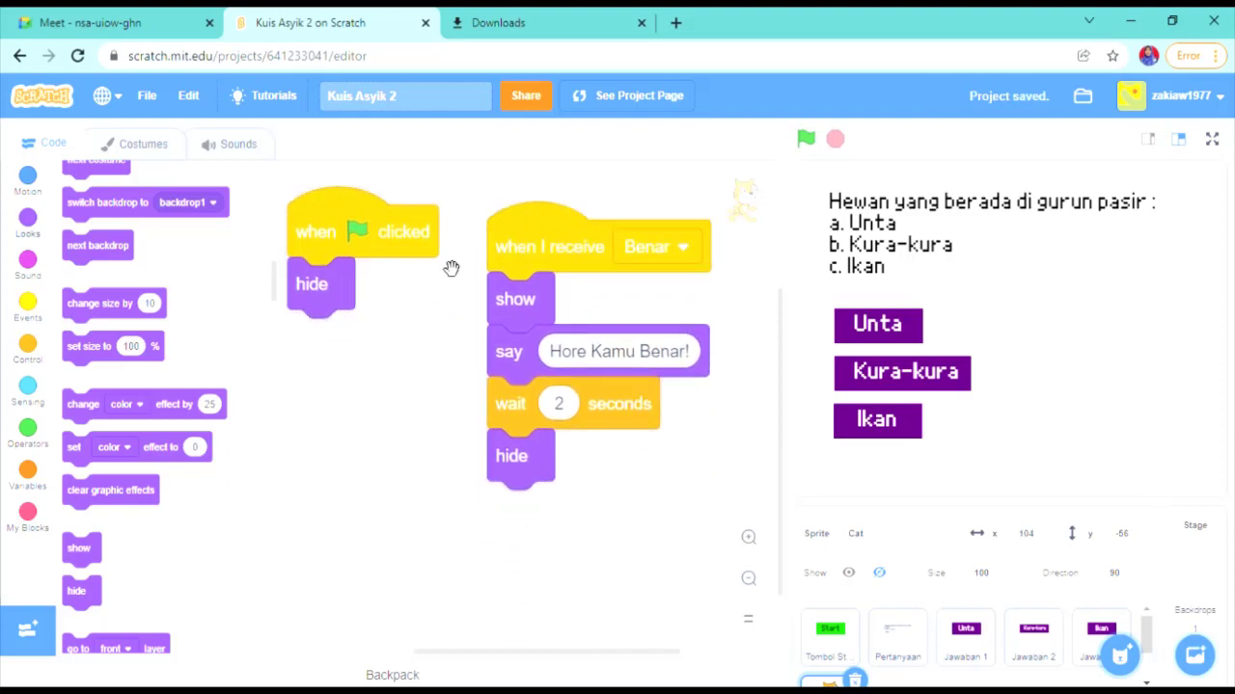
left_click_drag(355, 239, 380, 251)
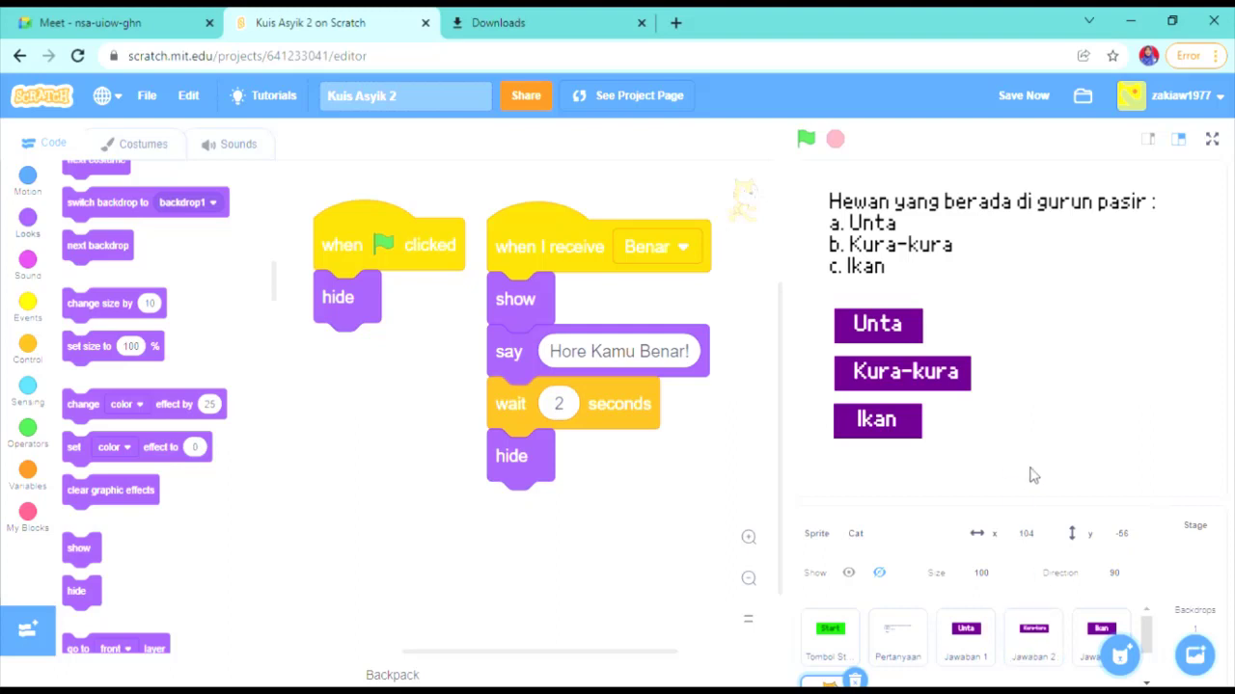
Move Jawaban 2's two scripts up to make room and add a "when this sprite clicked" block below them
left_click(1035, 641)
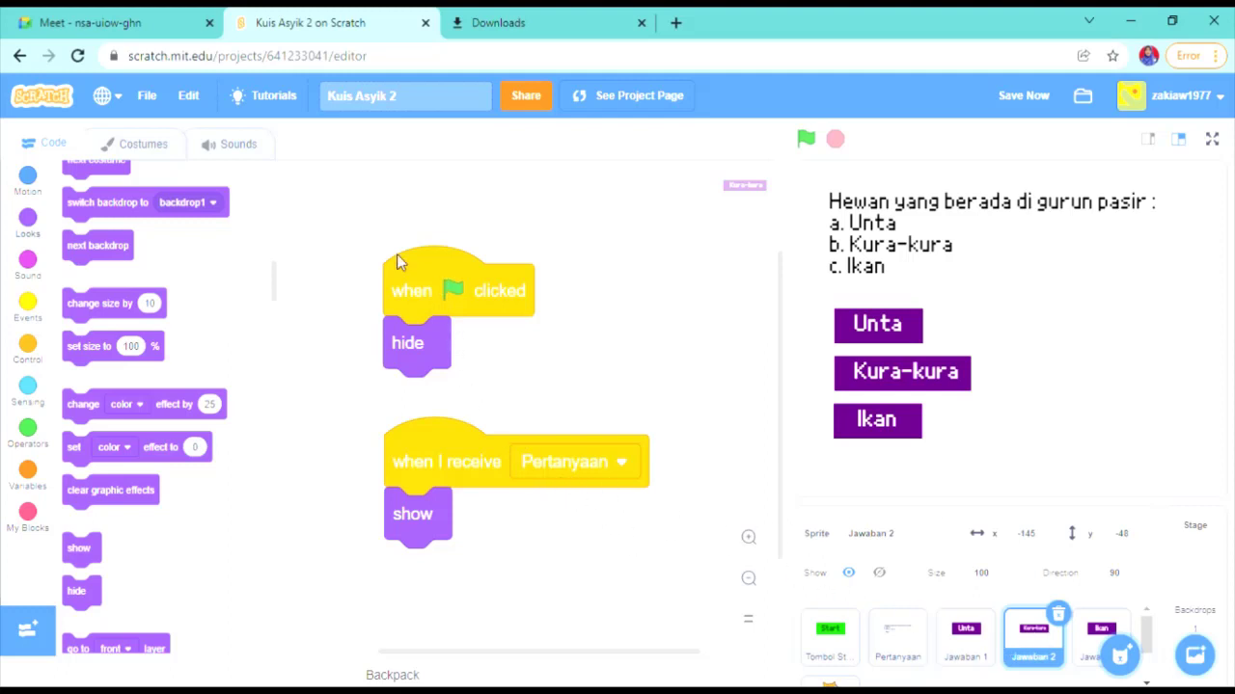
left_click_drag(400, 256, 325, 197)
left_click_drag(423, 468, 353, 398)
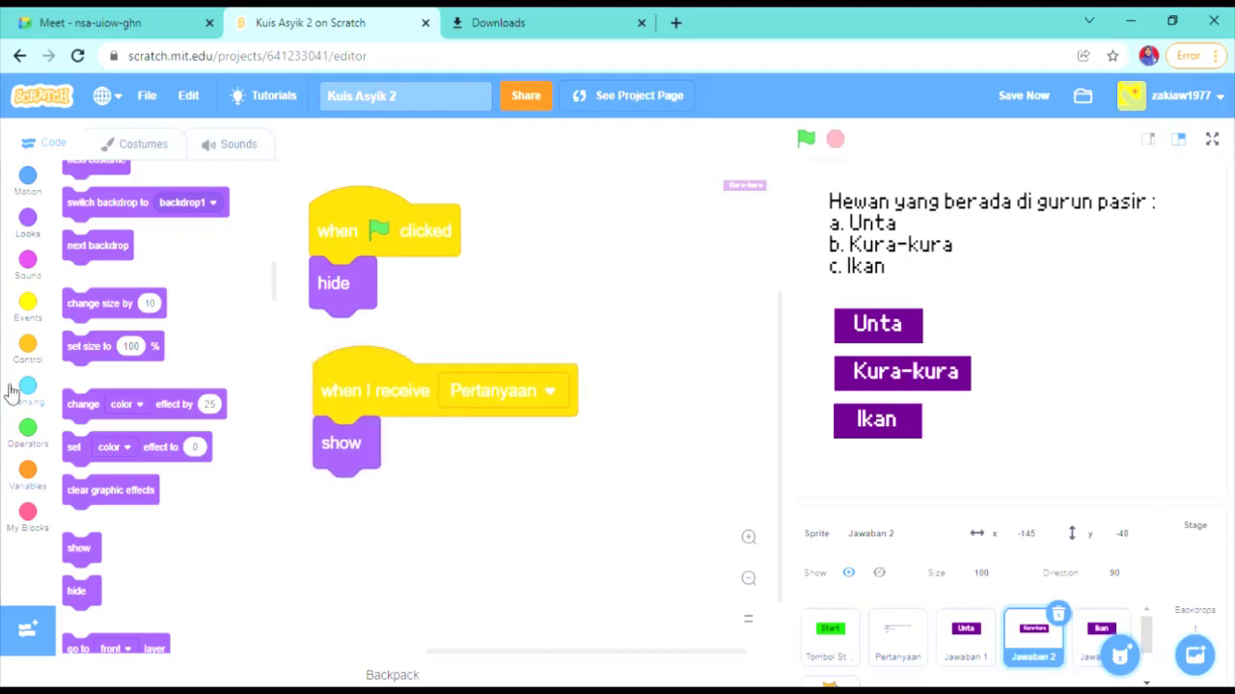
left_click(29, 324)
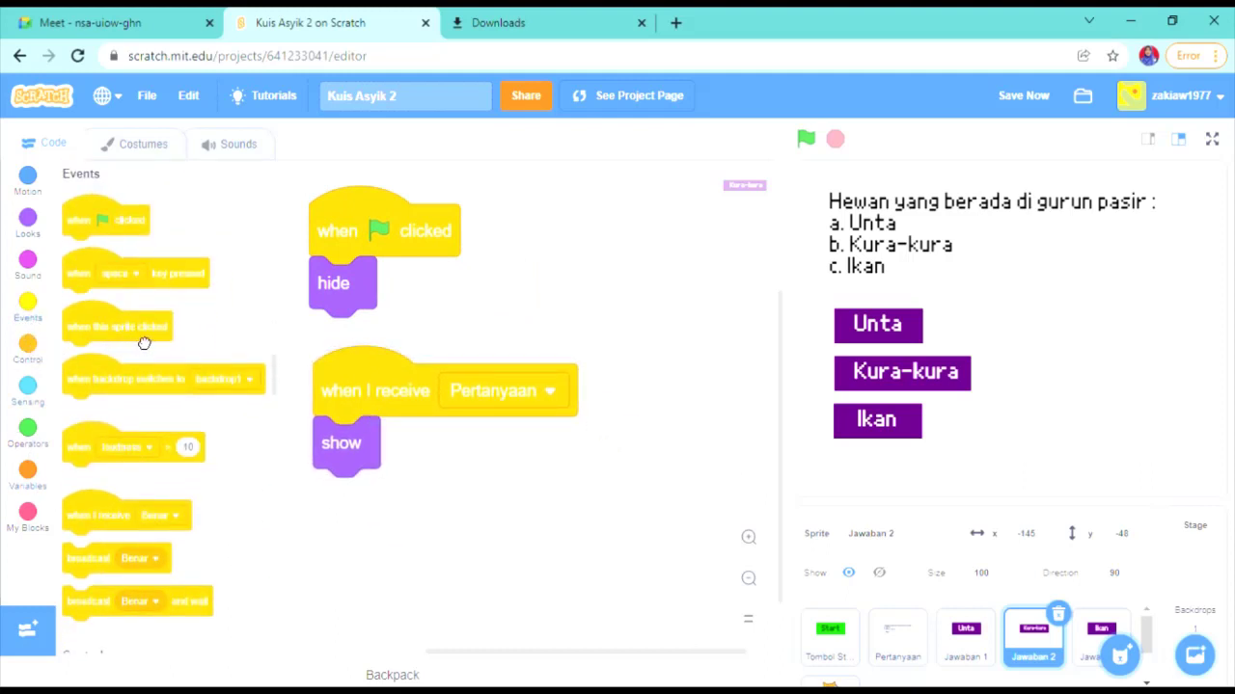
left_click_drag(144, 344, 508, 492)
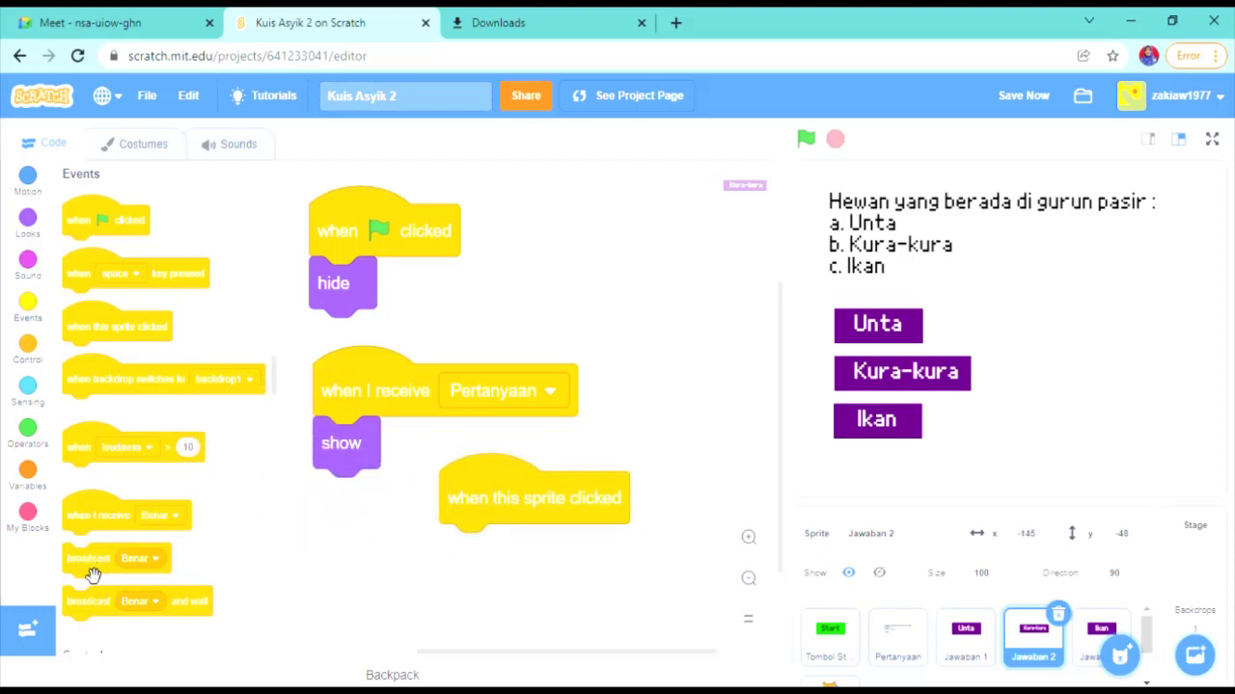
Attach a broadcast block under Jawaban 2's "when this sprite clicked" block and have it send a new message named Salah
left_click_drag(116, 578, 481, 555)
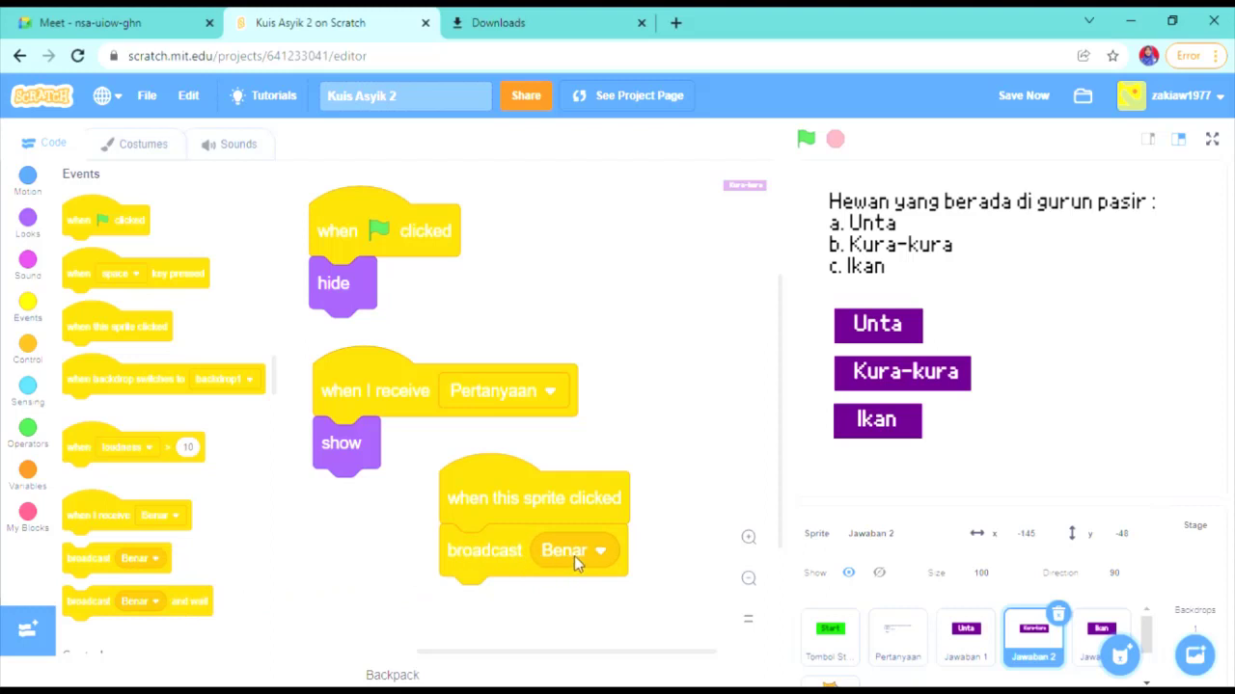
left_click(574, 556)
left_click(555, 438)
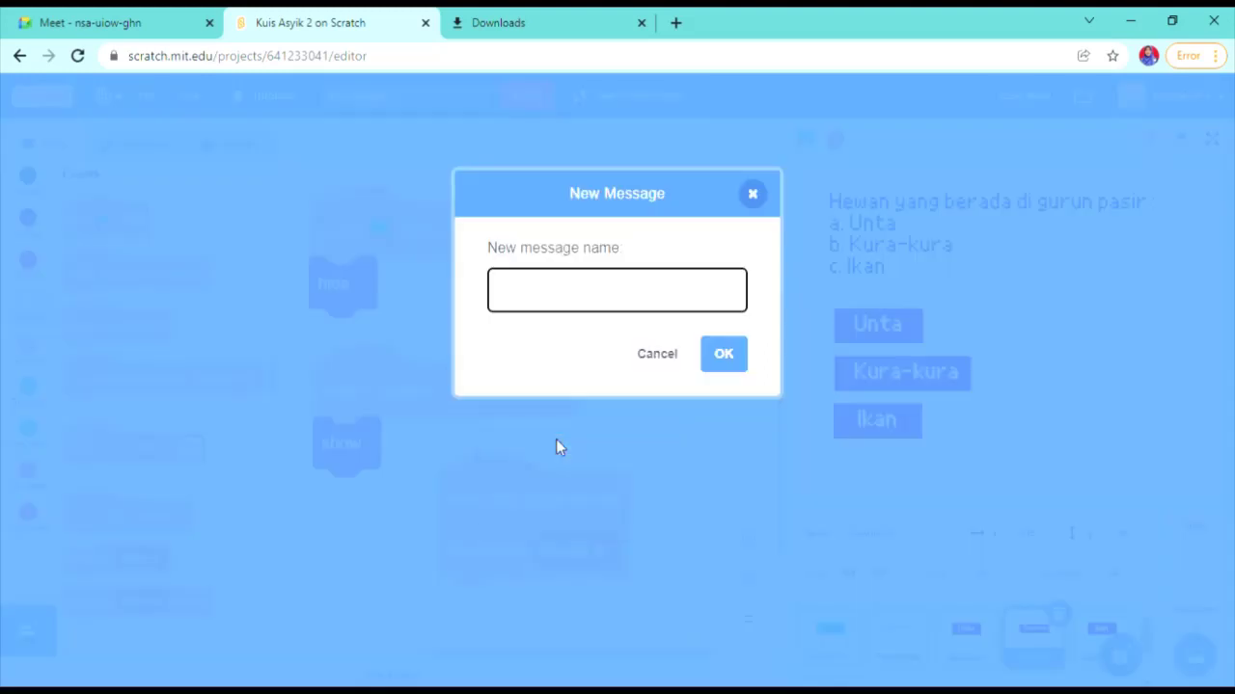
type("Salah")
left_click(723, 364)
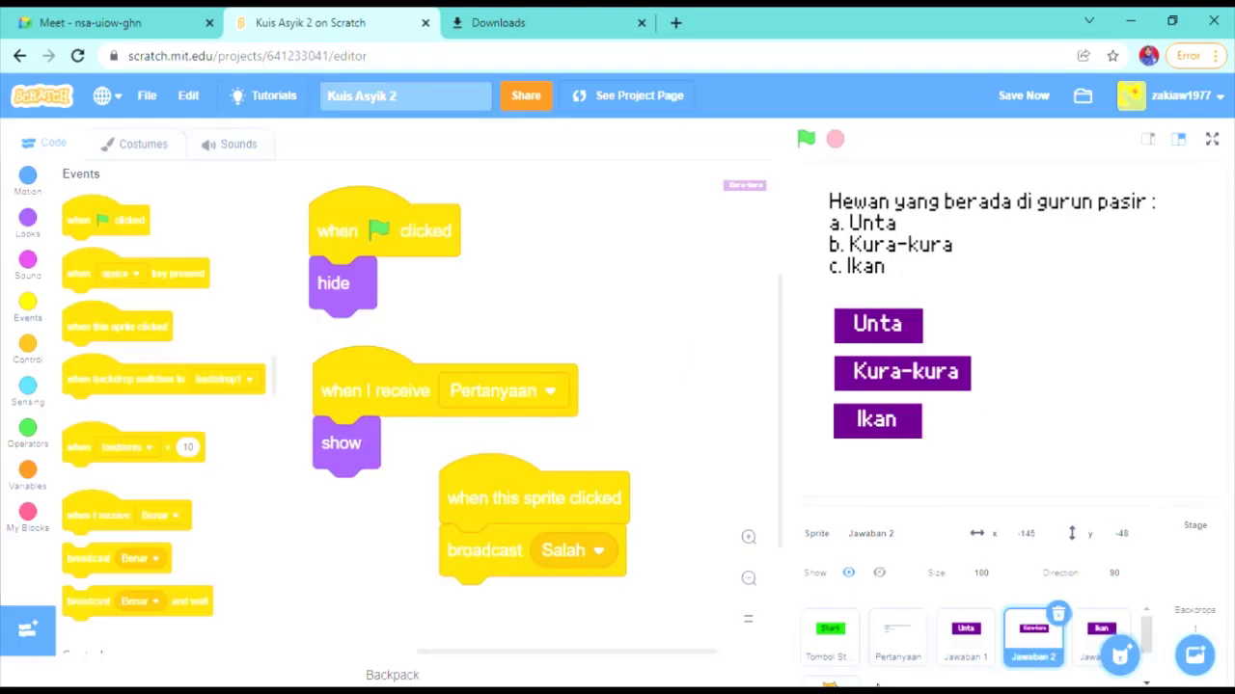
On the Cat, move the Benar script up and start a third script below with "when I receive Salah"
left_click(829, 682)
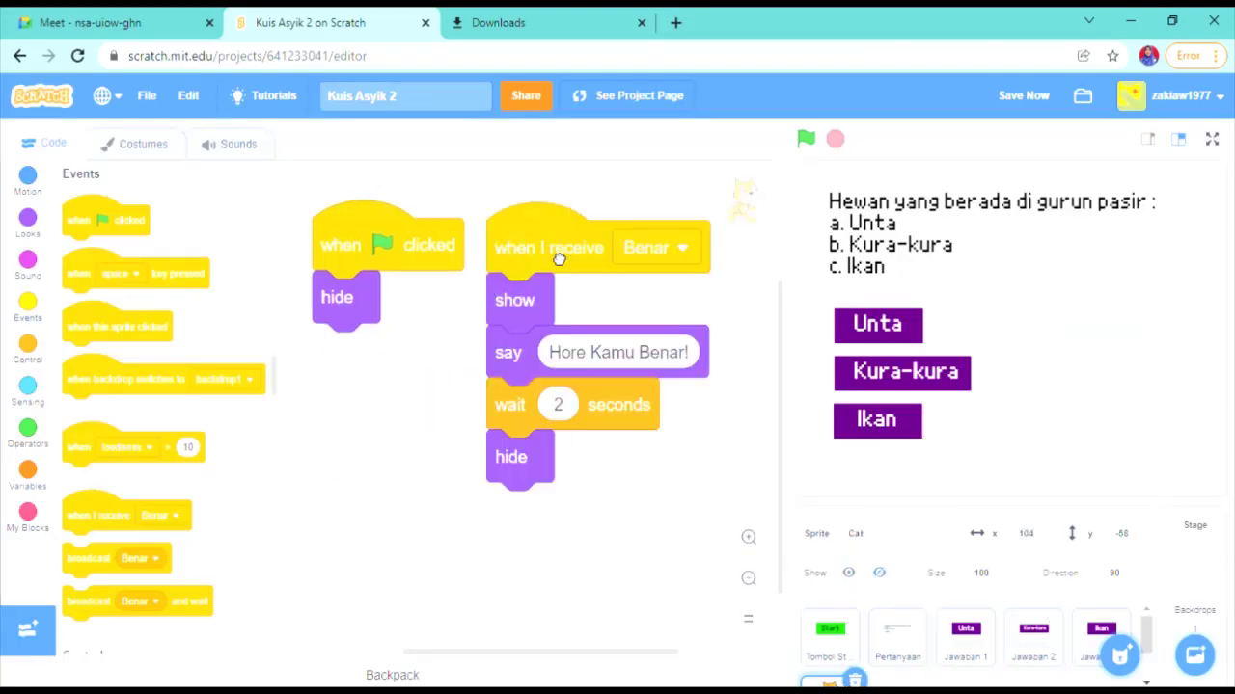
left_click_drag(553, 249, 542, 225)
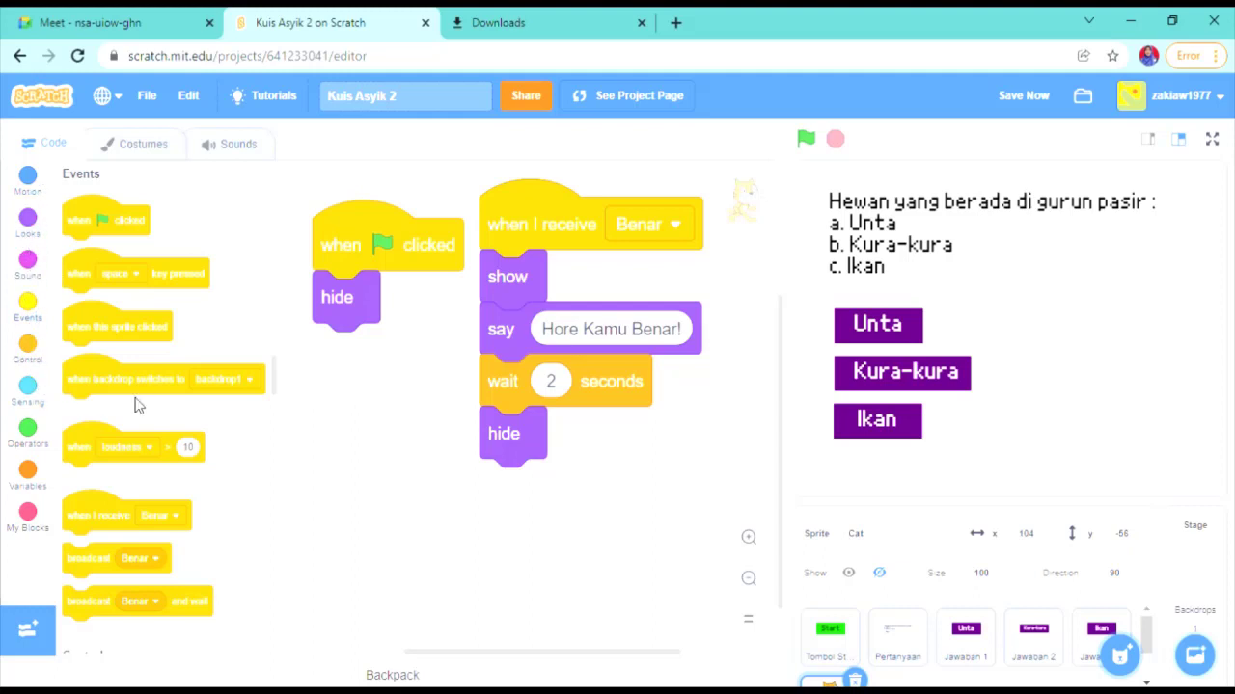
left_click_drag(83, 523, 371, 522)
left_click(530, 528)
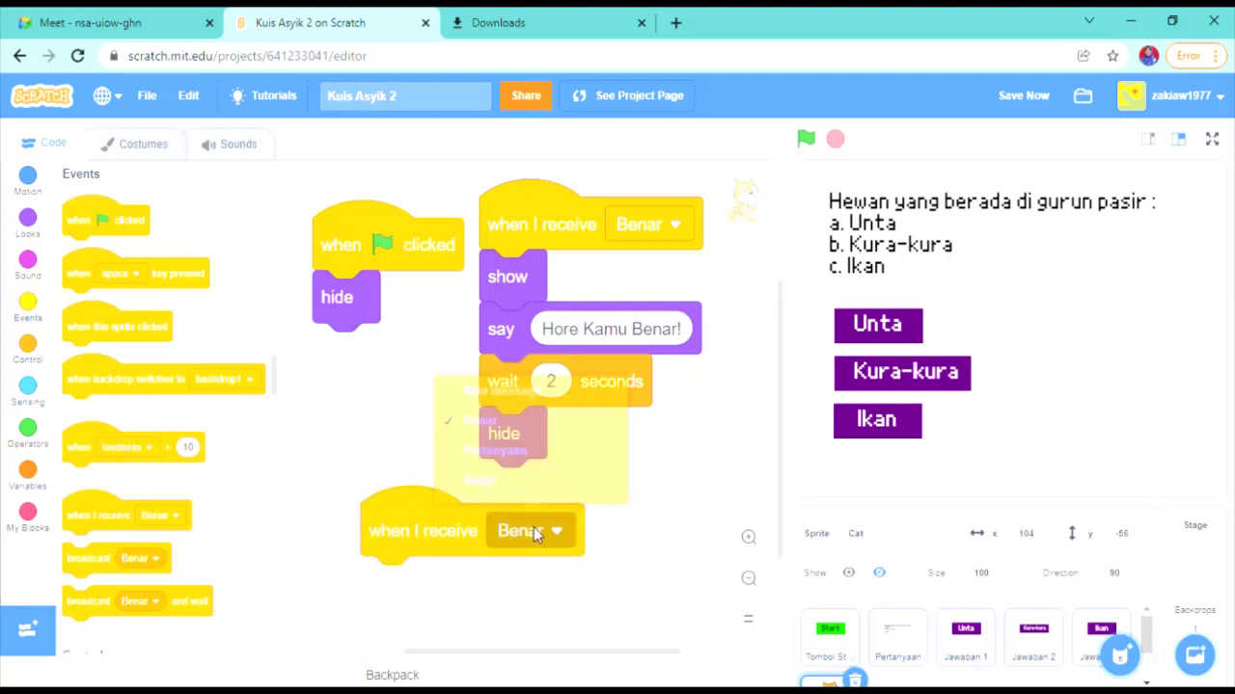
left_click(512, 470)
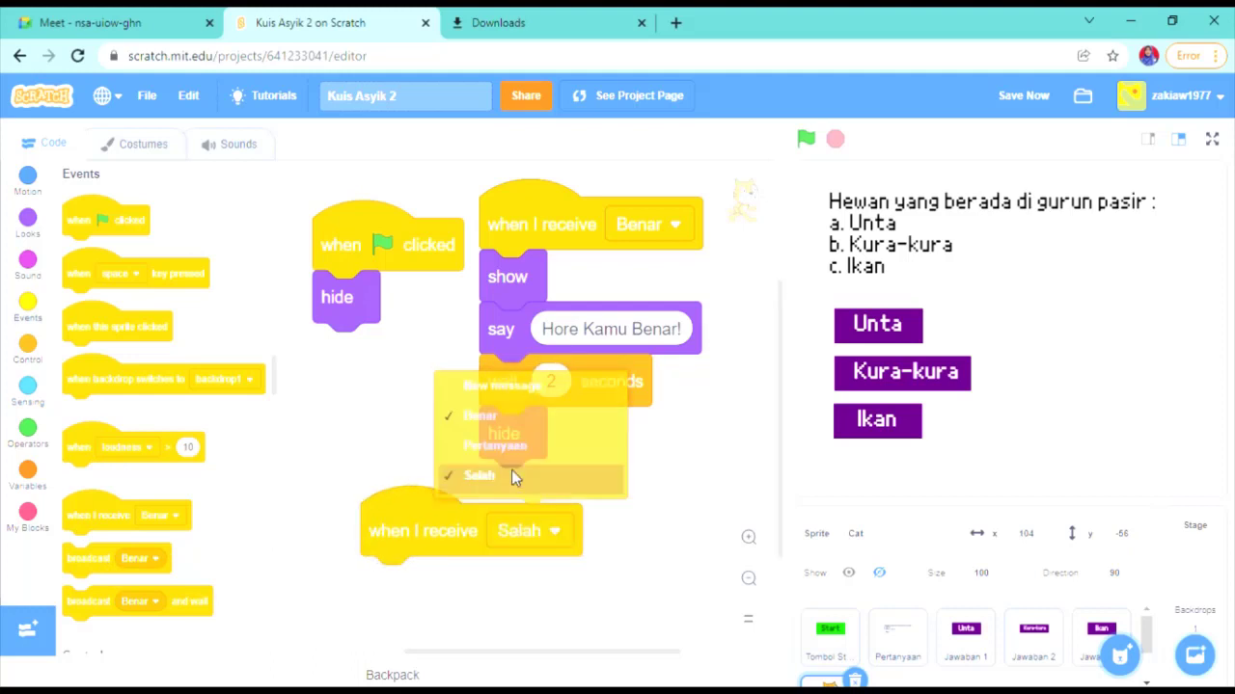
Duplicate the Benar script's show, say, wait and hide stack and attach the copy under the Cat's "when I receive Salah" block
right_click(508, 282)
left_click(530, 293)
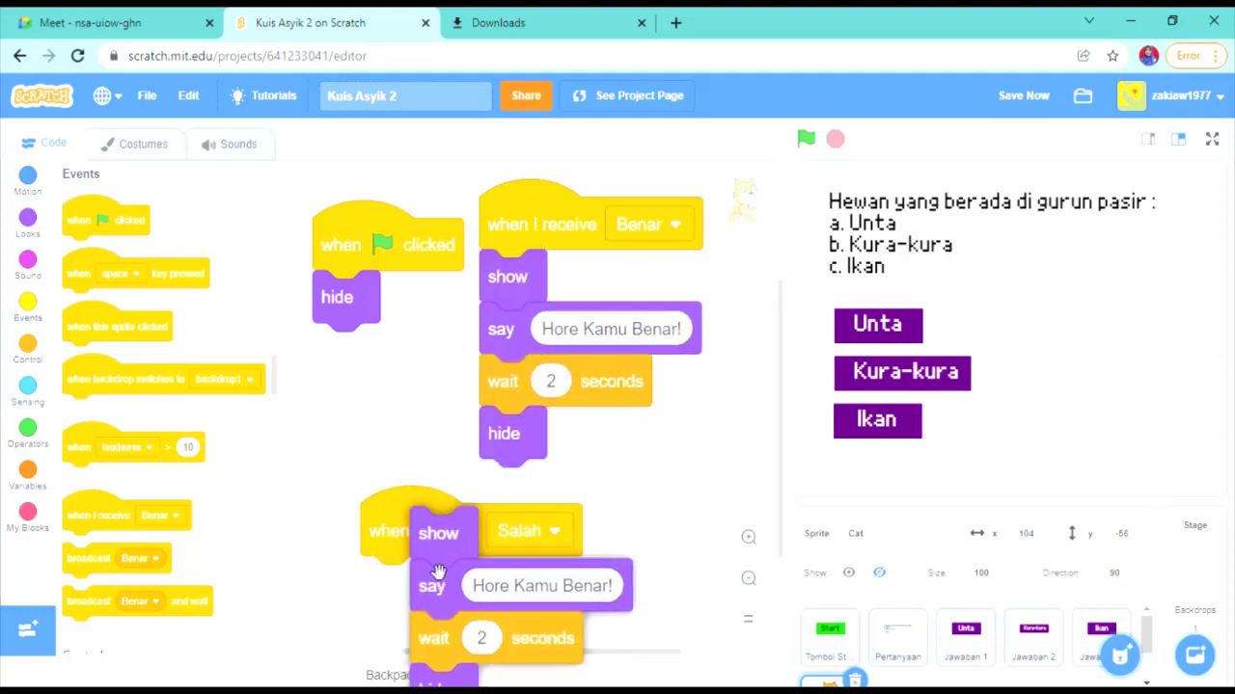
left_click(404, 604)
left_click(404, 605)
scroll(758, 431, "down", 4)
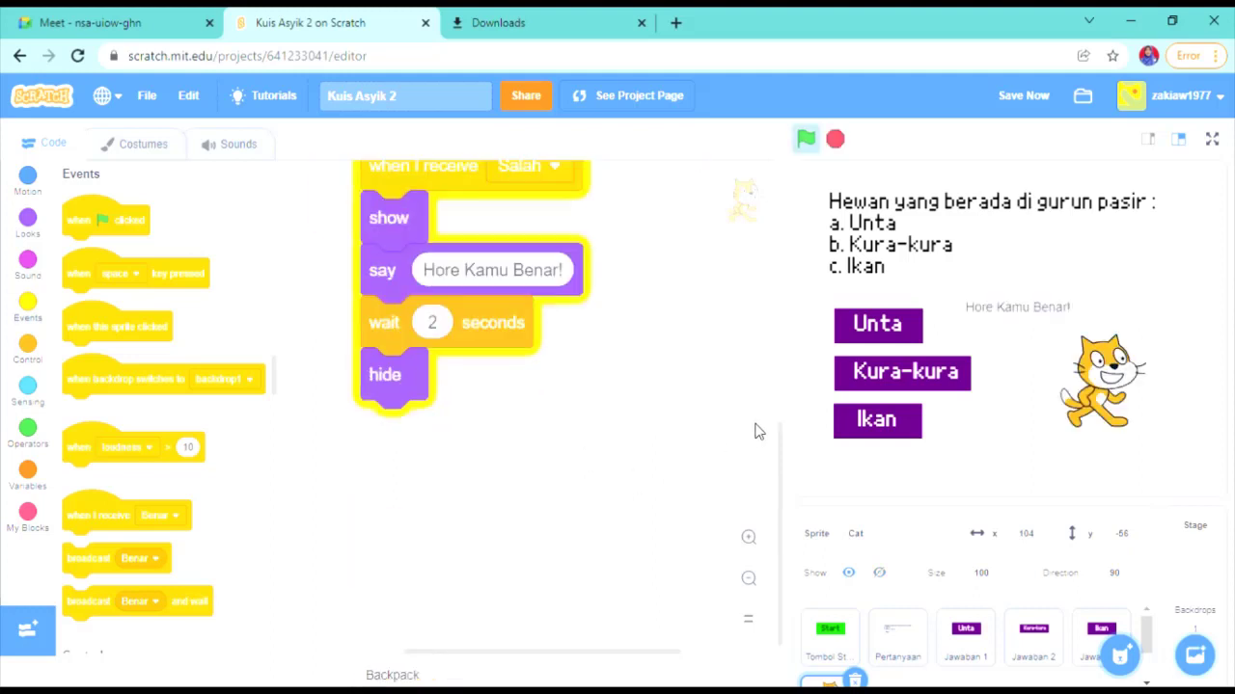
Set the say text in the Cat's Salah script to "Hayoo Masih Salah" and move that script slightly down
scroll(674, 411, "up", 2)
left_click(524, 367)
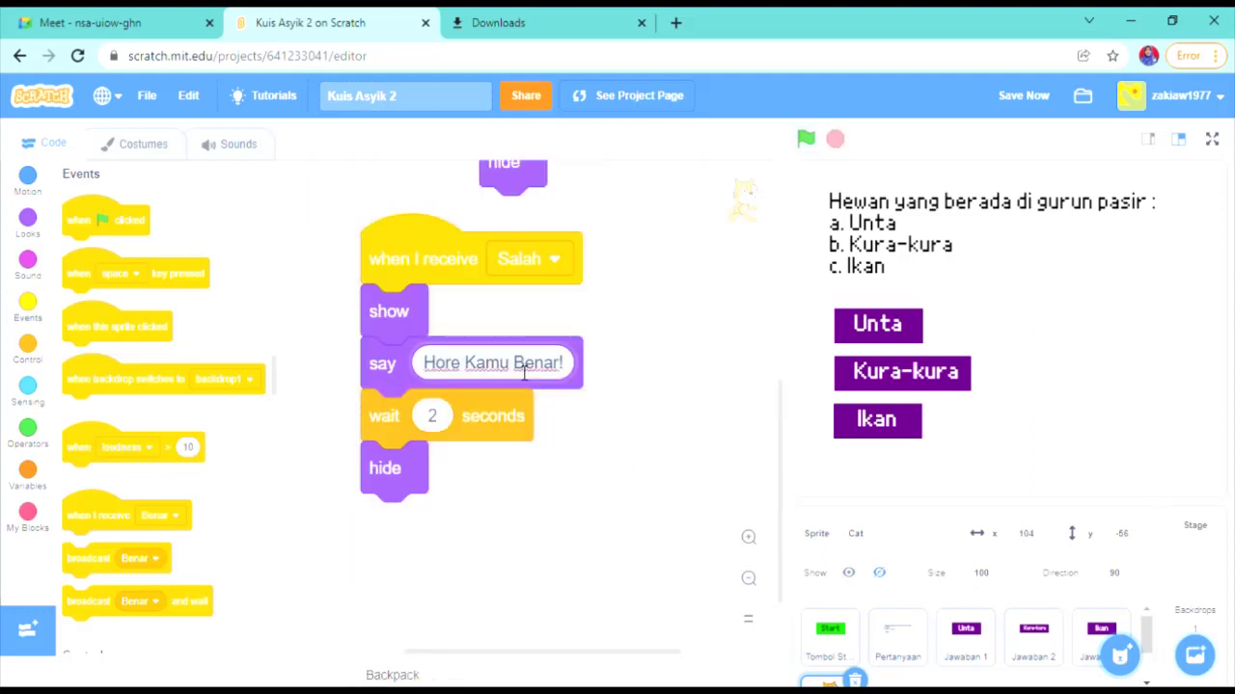
type("Ha")
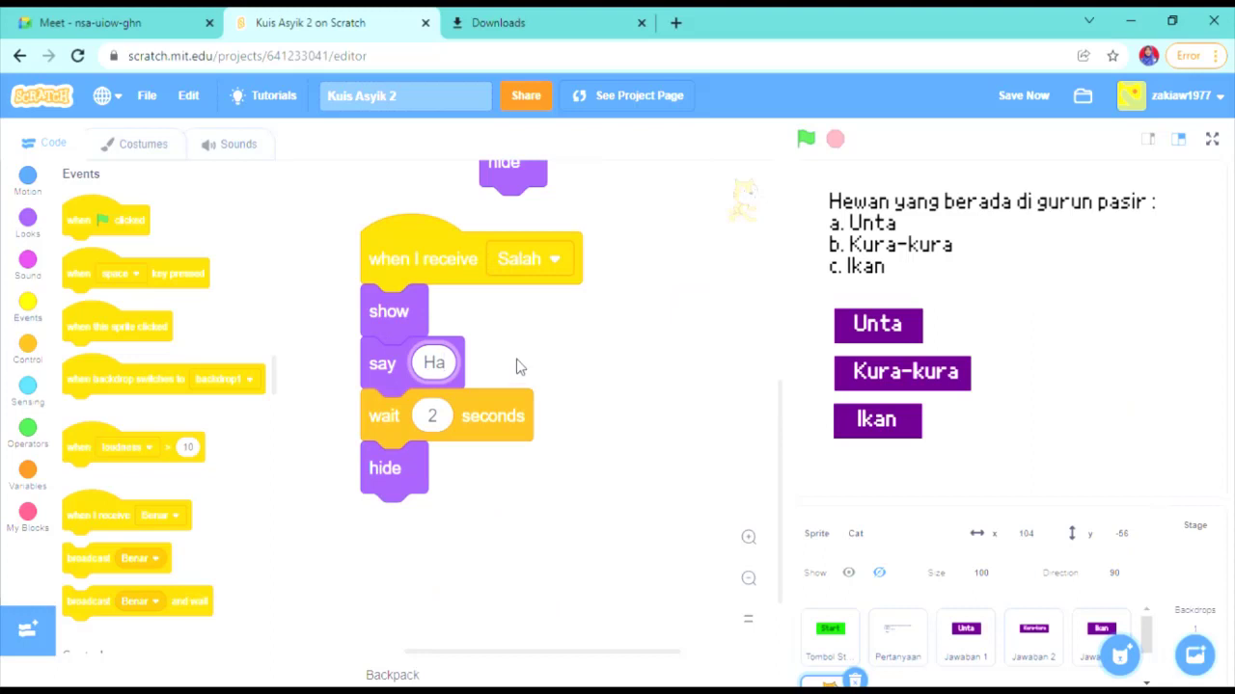
type("ypp")
key("BackSpace")
key("BackSpace")
type("o")
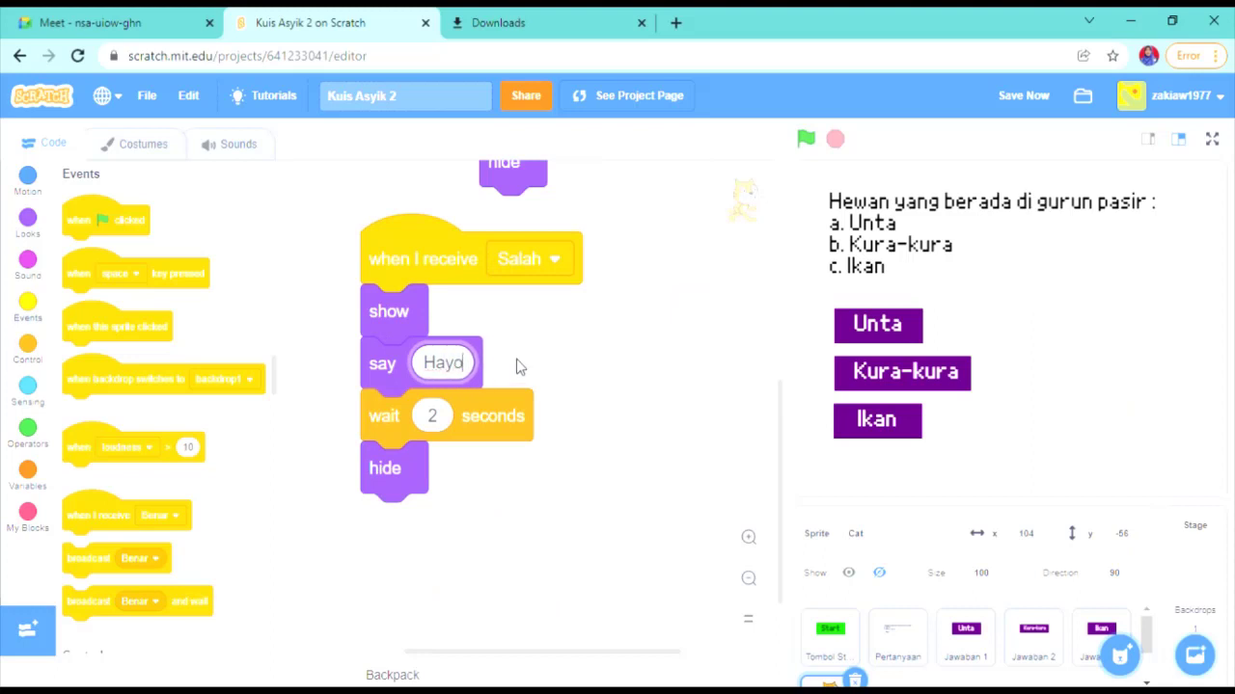
type("o mA")
key("BackSpace")
key("BackSpace")
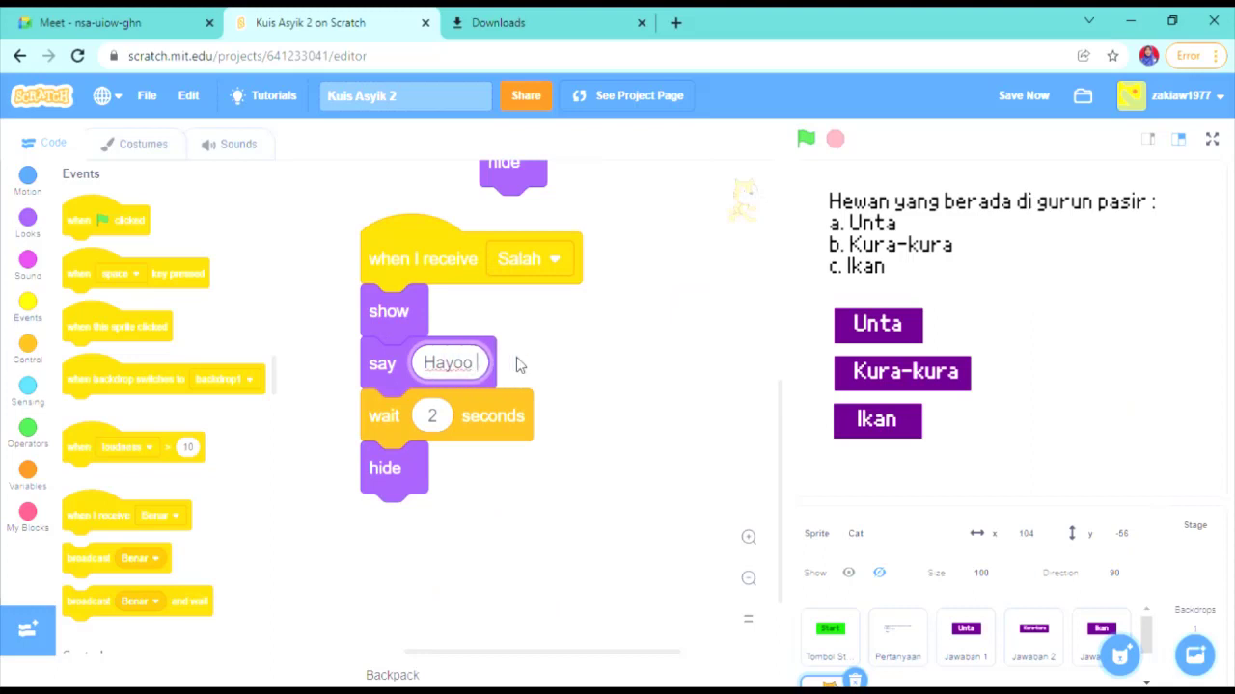
type("Masih Salah")
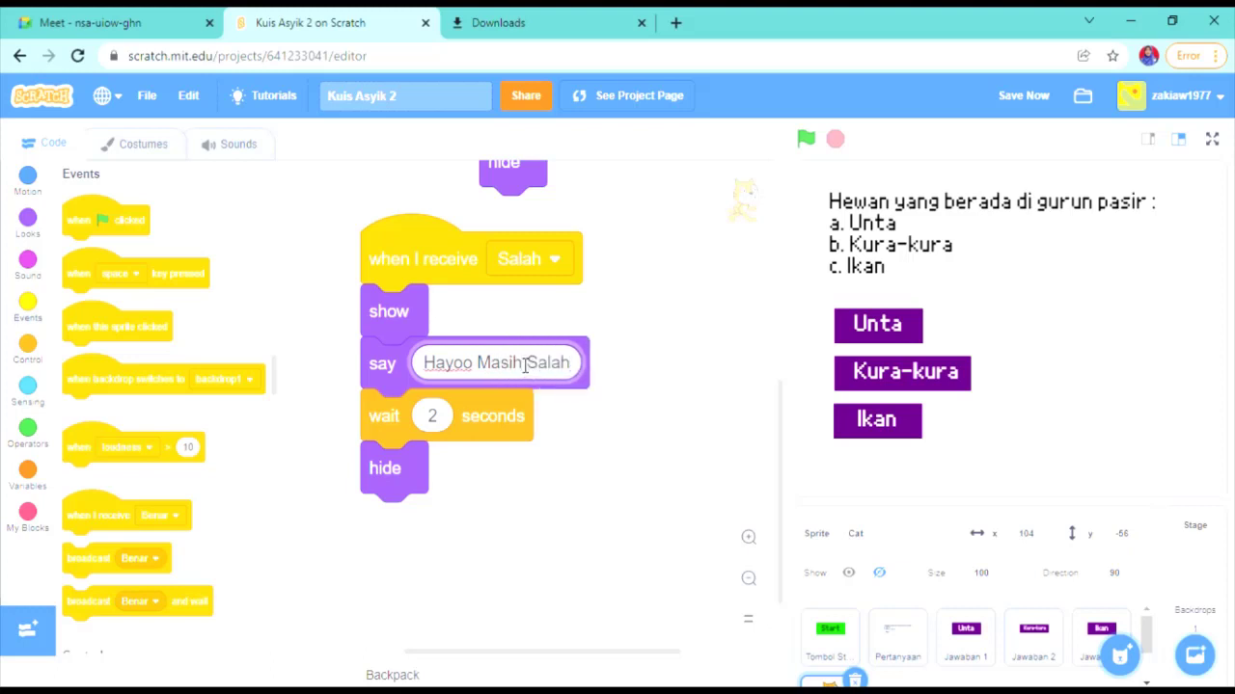
type(" G")
key("BackSpace")
key("BackSpace")
left_click(584, 501)
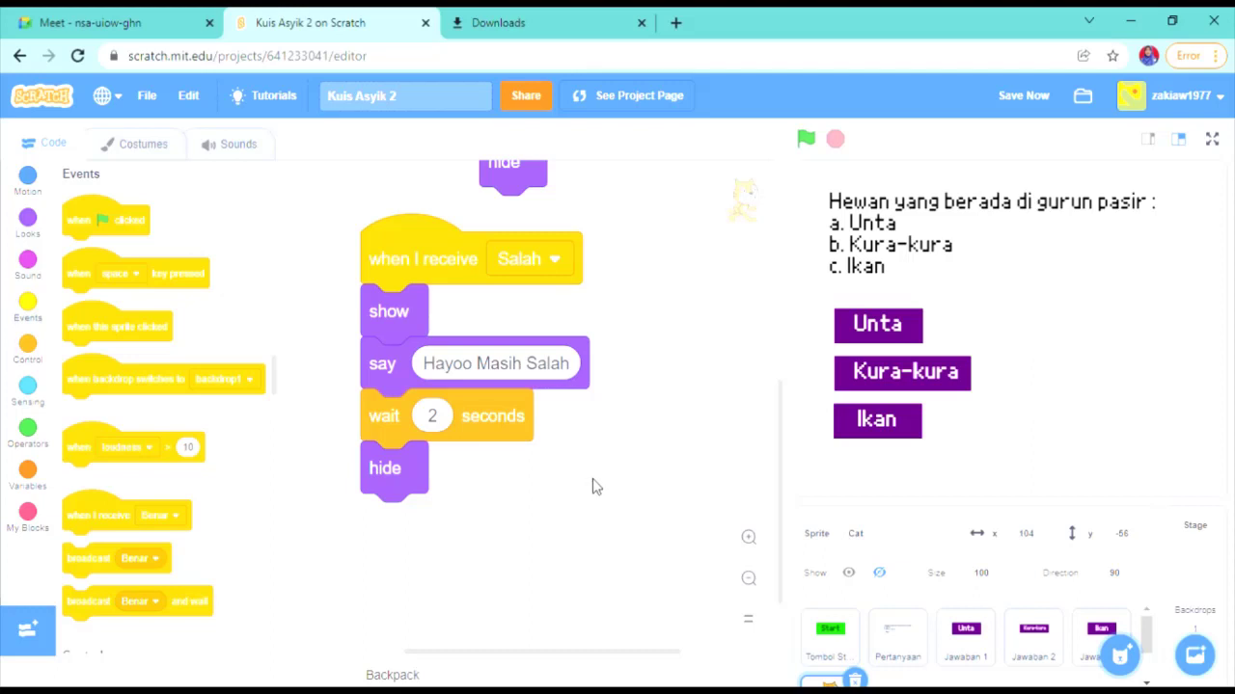
left_click_drag(433, 279, 416, 299)
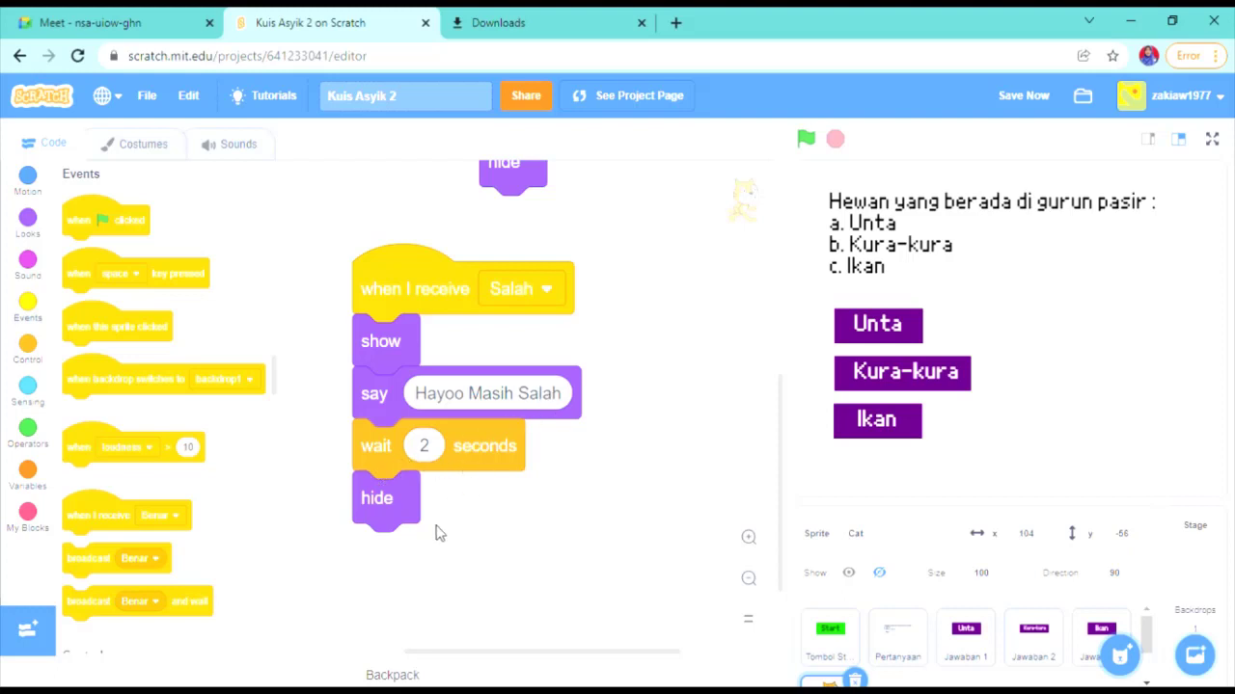
Run the quiz from the green flag, start it, and test the Unta and Kura-kura answers
left_click(806, 139)
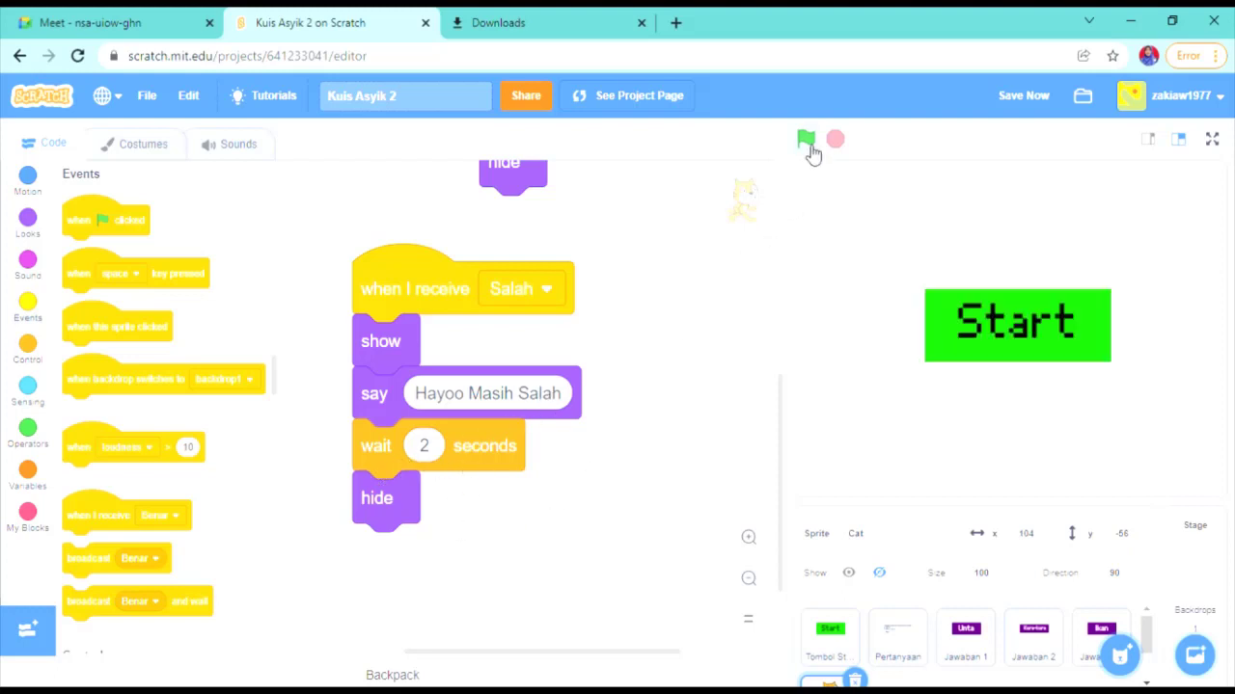
left_click(980, 326)
left_click(893, 334)
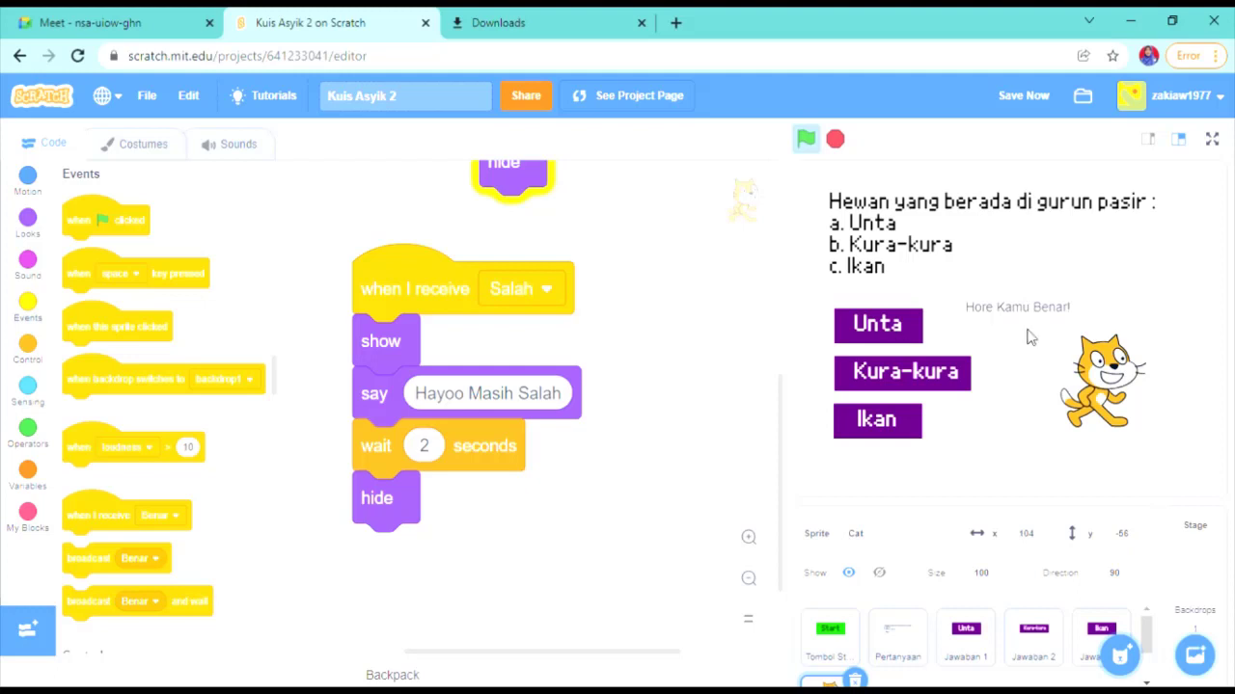
left_click(919, 386)
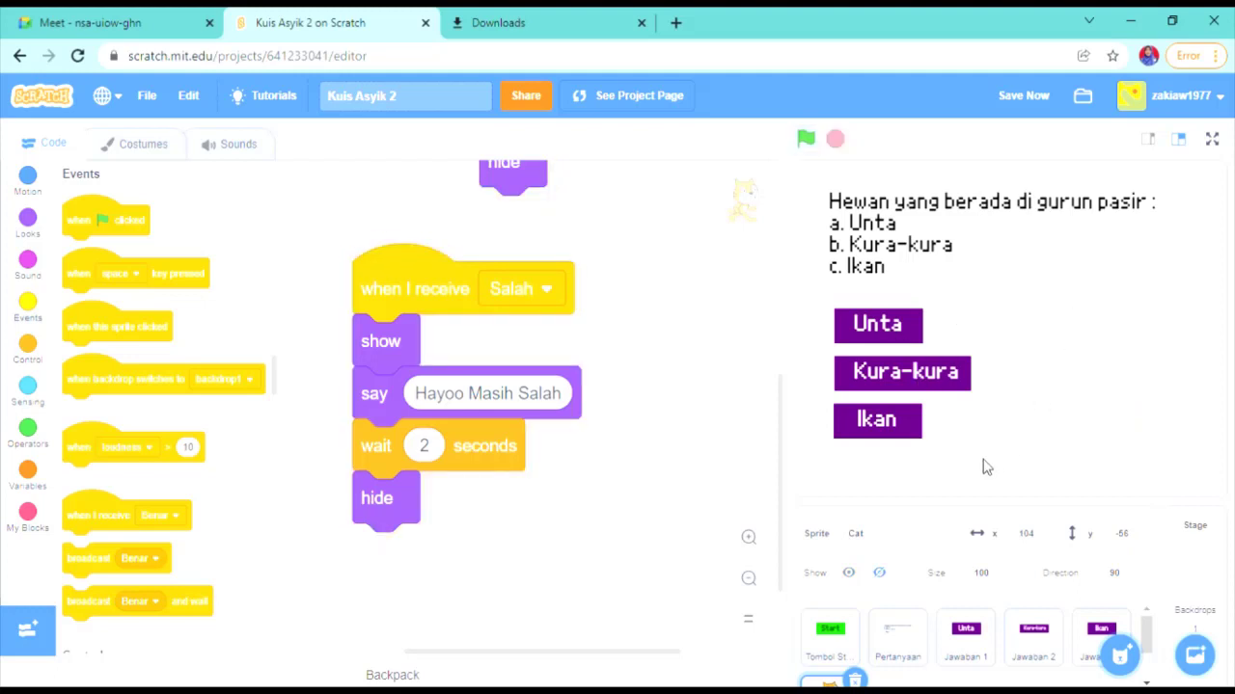
Move Jawaban 3's green flag script and Pertanyaan script up to free space below them
left_click(1101, 639)
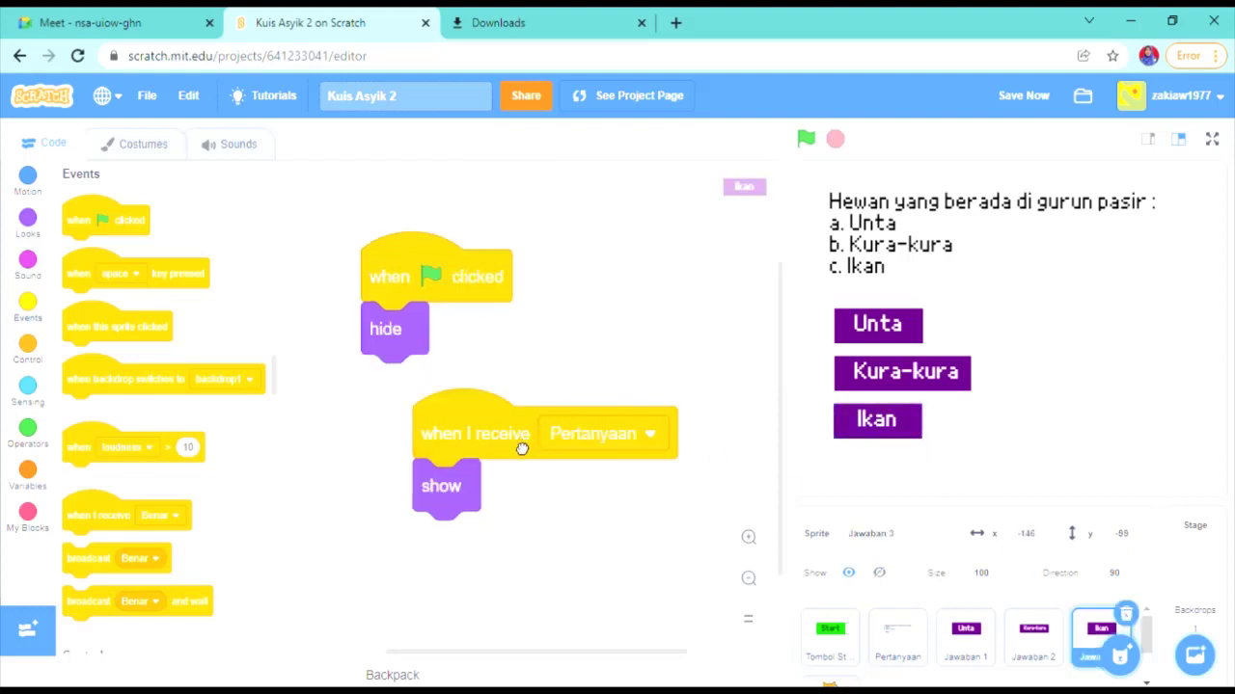
left_click_drag(521, 449, 539, 425)
left_click_drag(450, 289, 393, 231)
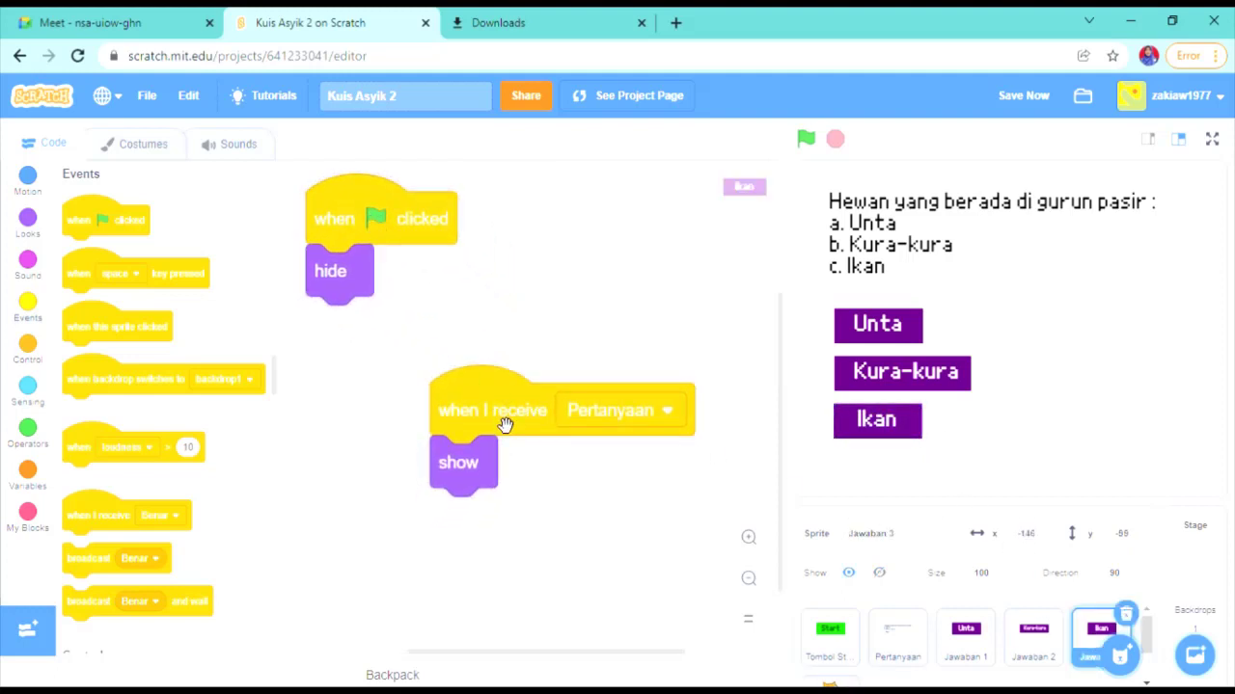
left_click_drag(505, 424, 469, 322)
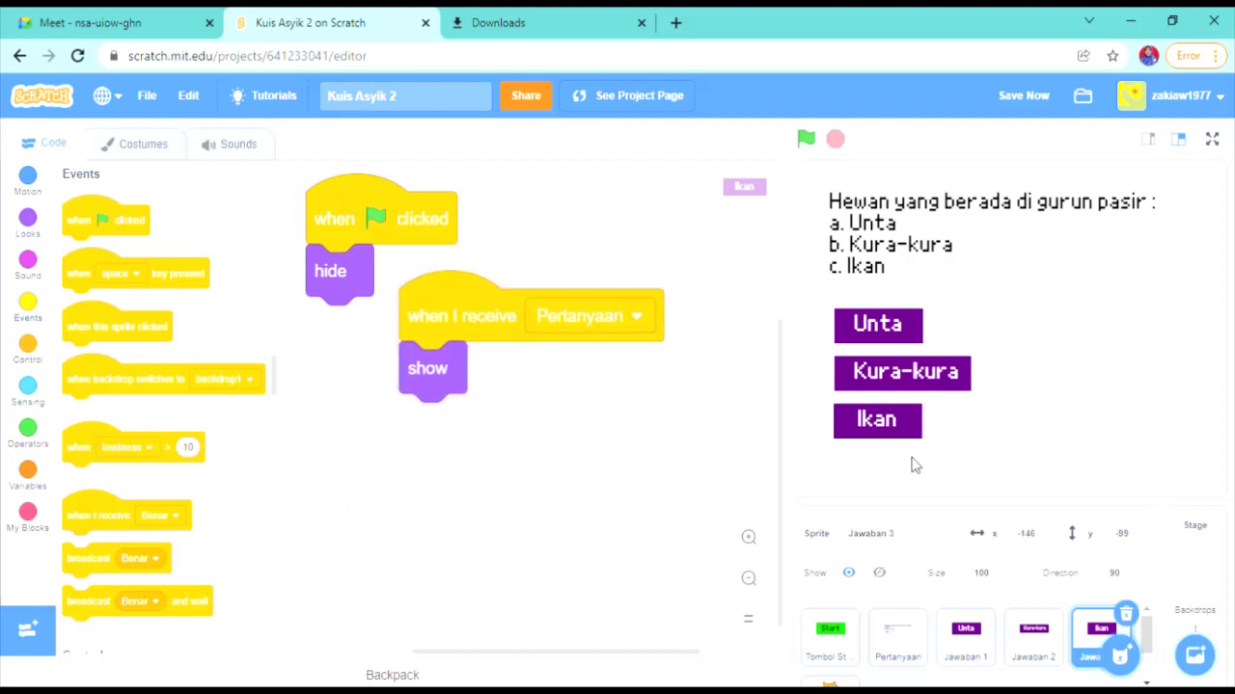
Test the Kura-kura answer on the stage again and review Jawaban 2's scripts
left_click(919, 386)
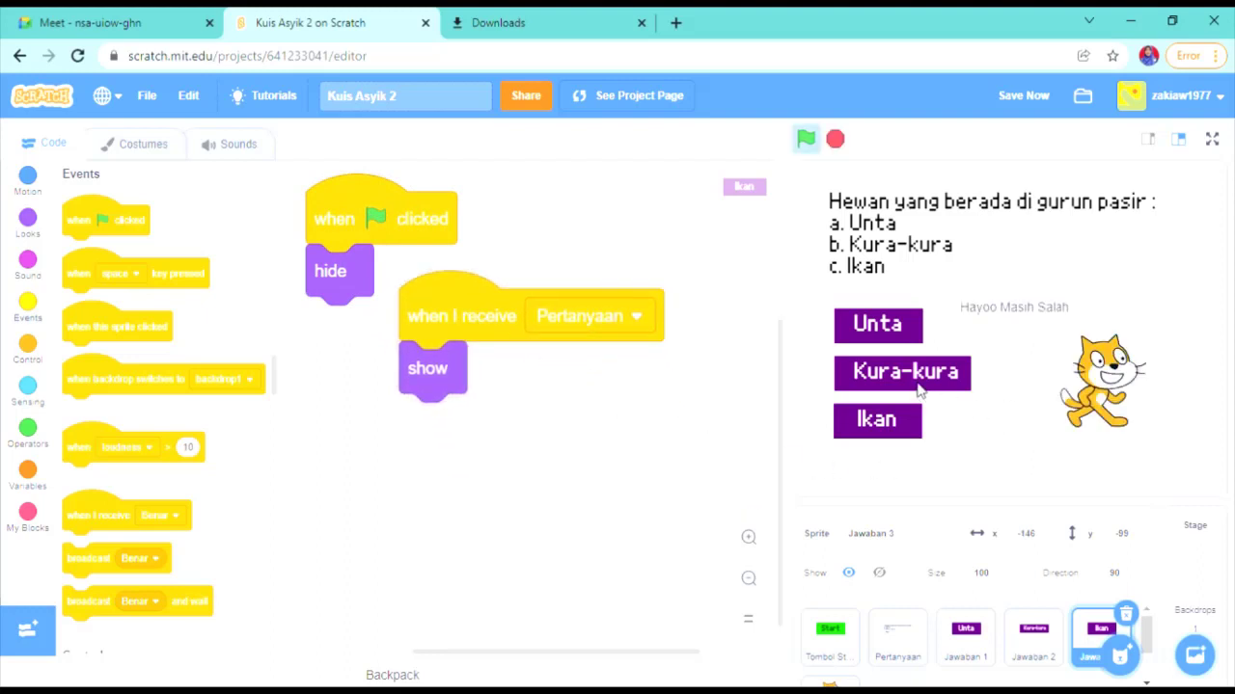
left_click(1033, 635)
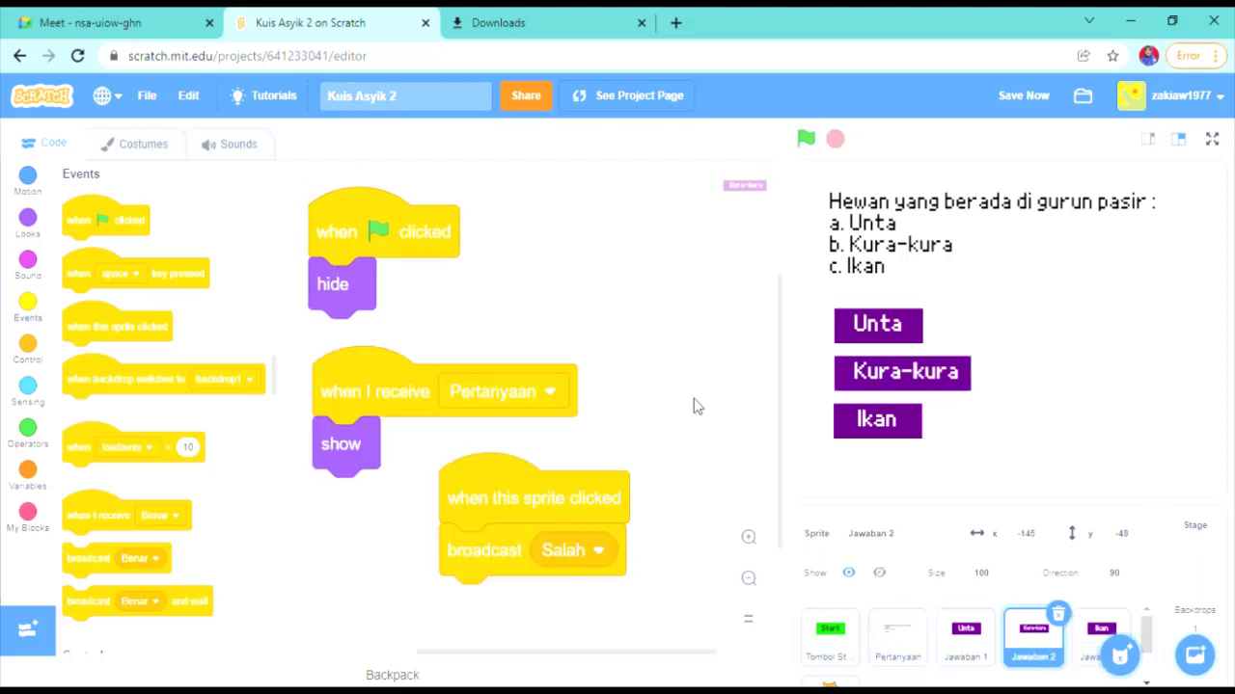
scroll(695, 405, "down", 2)
Give Jawaban 3 a new "when this sprite clicked" script that broadcasts Salah
left_click(1094, 635)
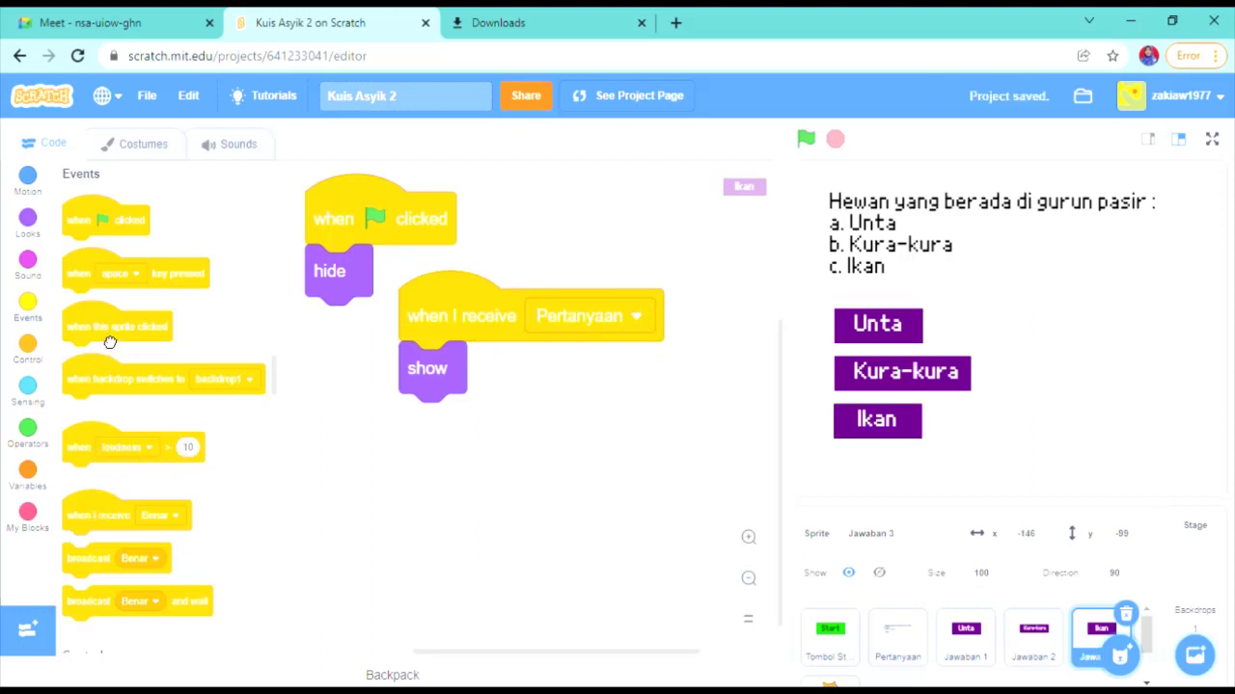
left_click_drag(102, 329, 558, 419)
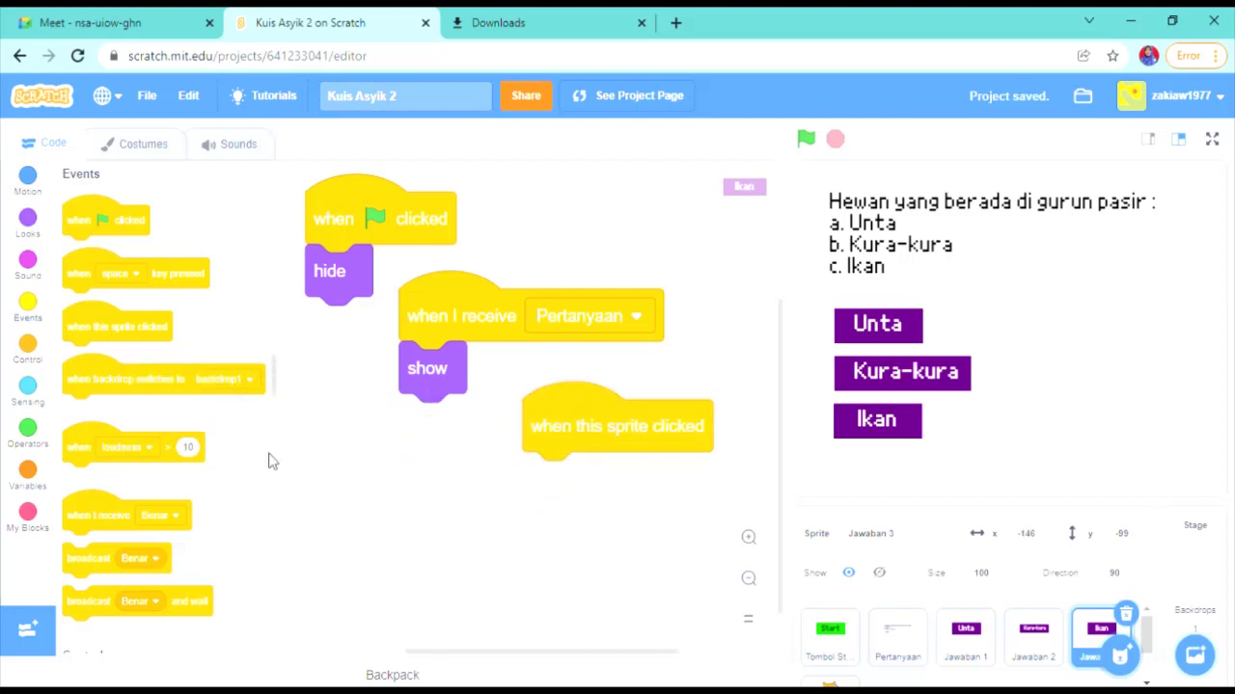
left_click_drag(88, 567, 550, 494)
left_click(662, 499)
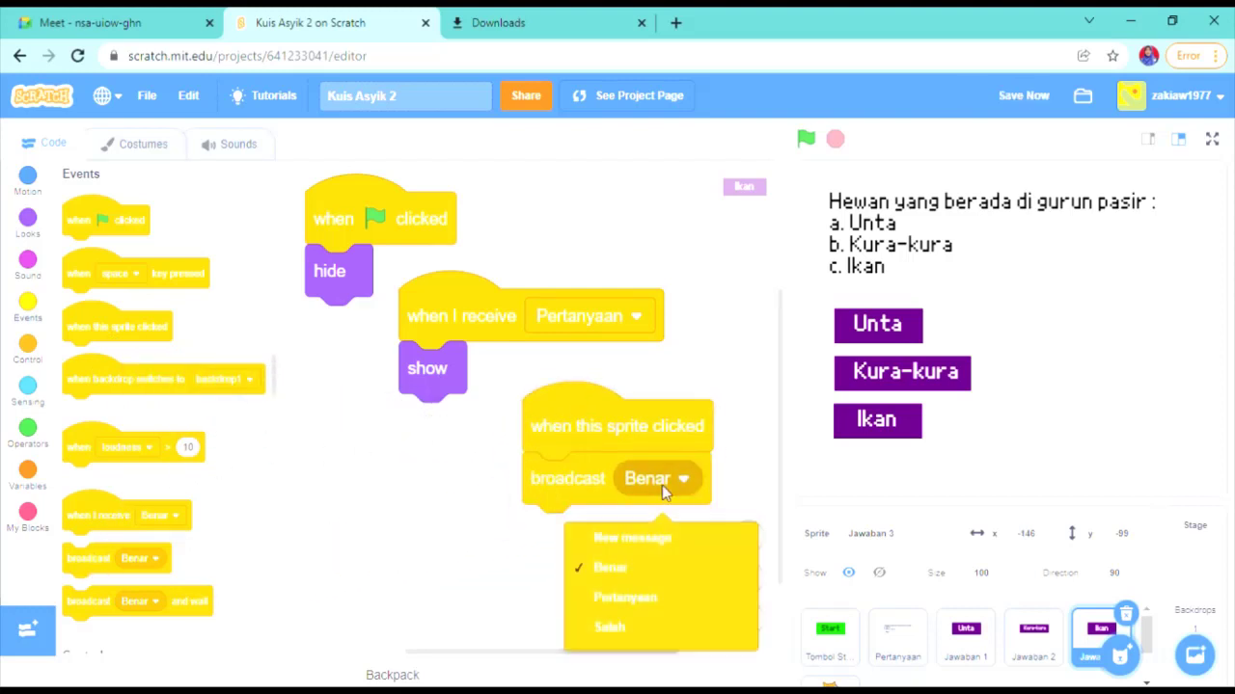
left_click(612, 629)
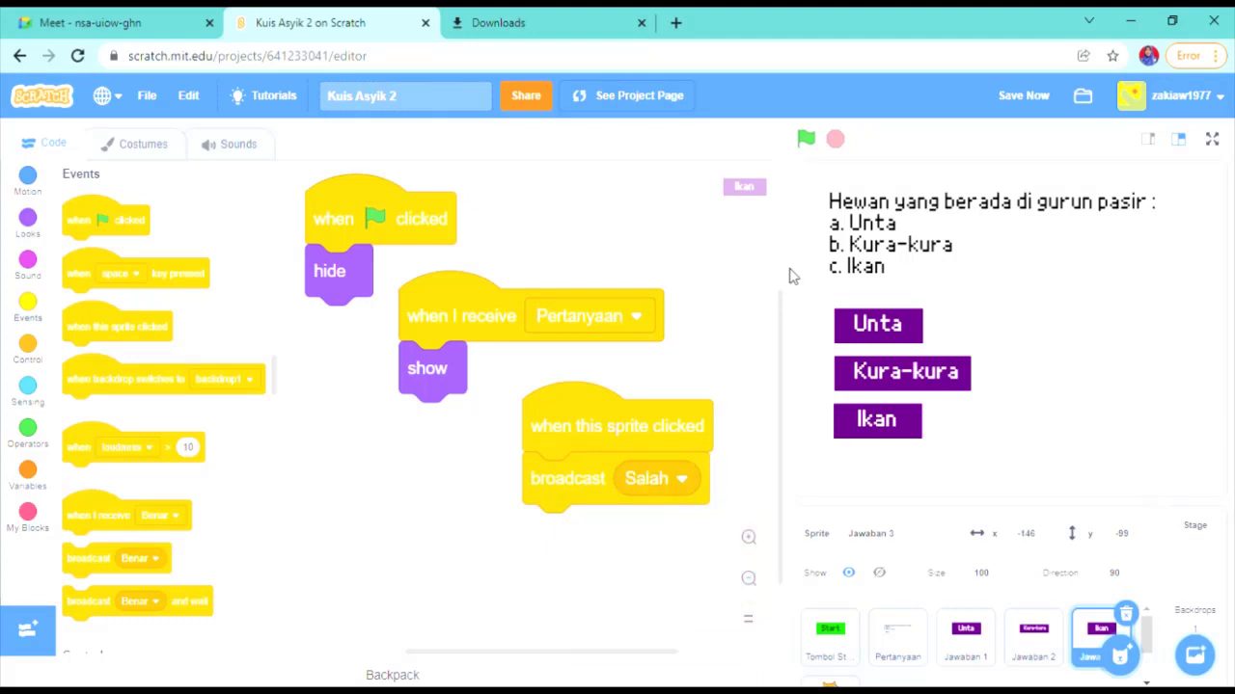
Restart the quiz from the green flag and test all three answers: Unta, Kura-kura and Ikan
left_click(805, 139)
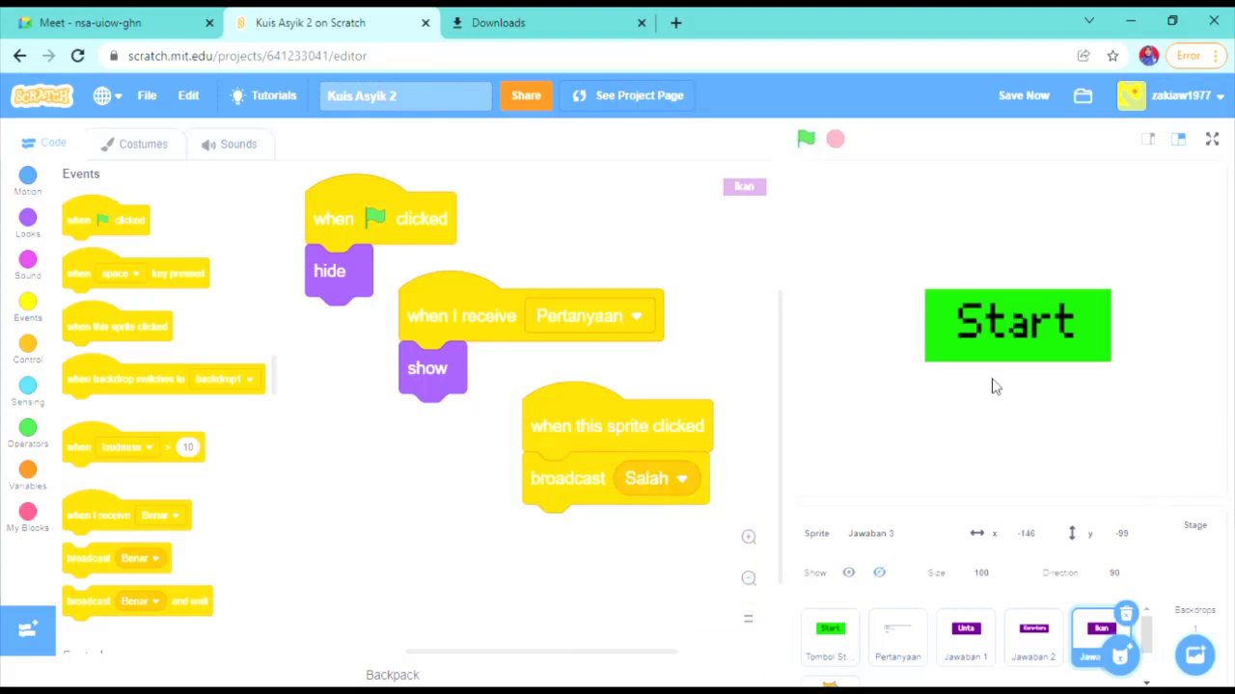
left_click(1028, 337)
left_click(893, 336)
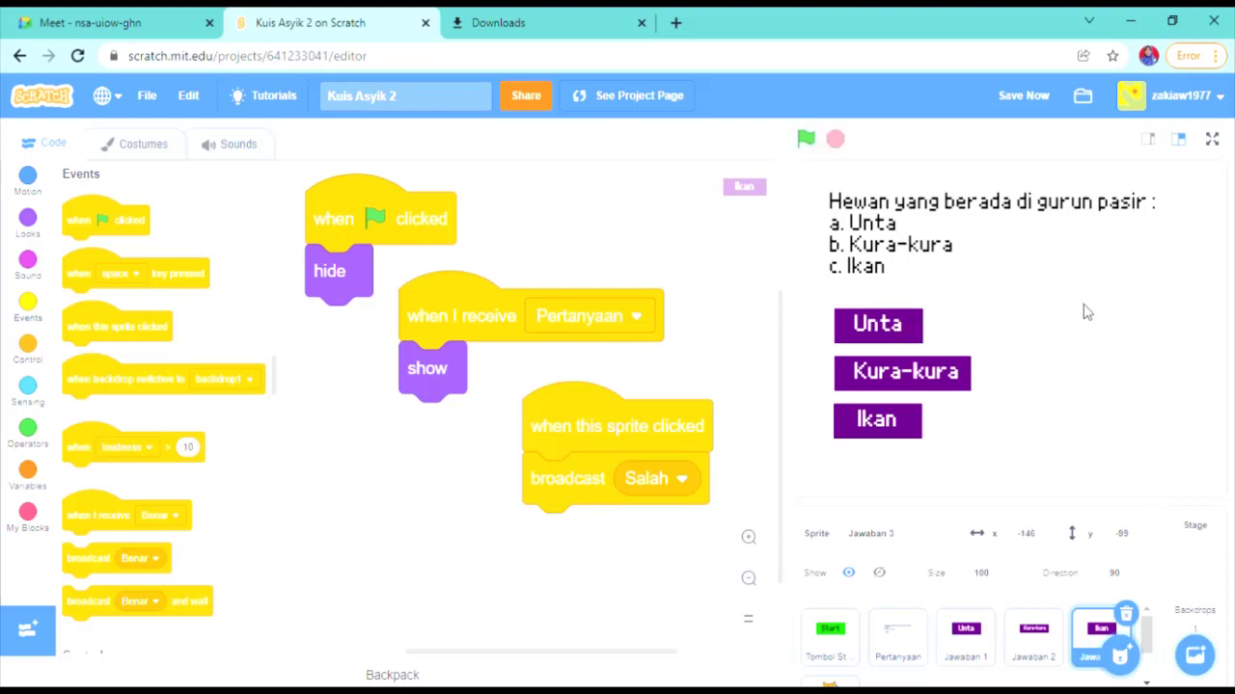
left_click(919, 380)
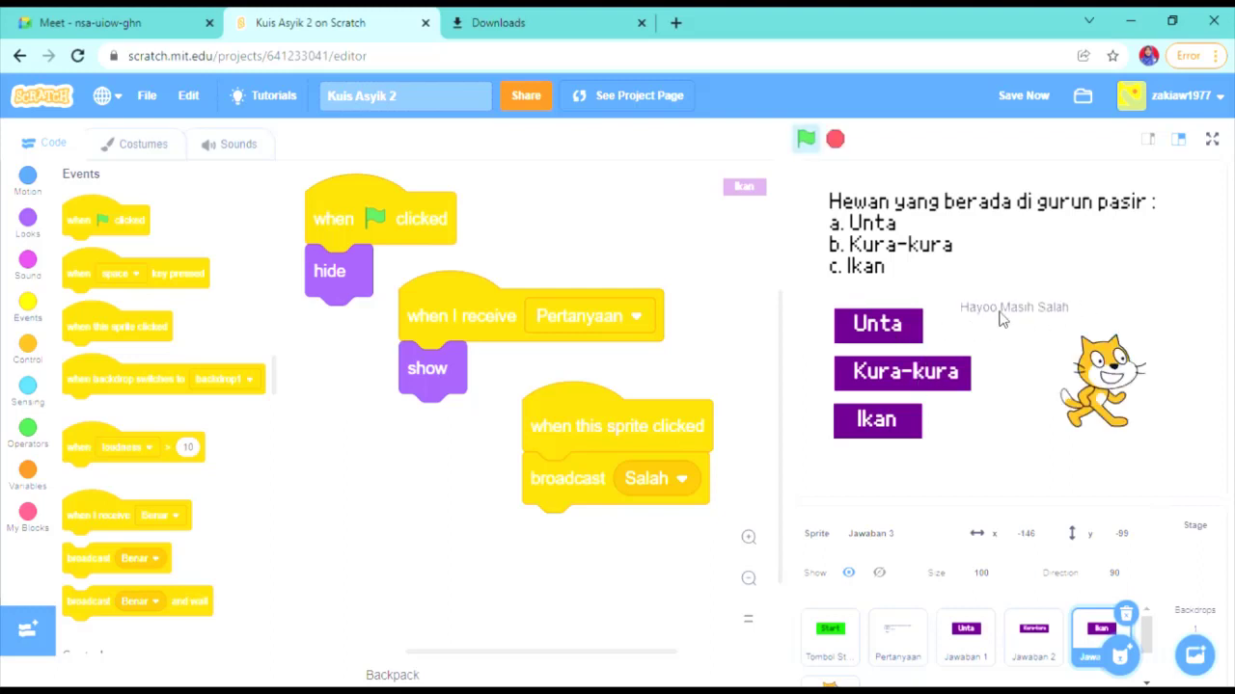
left_click(880, 432)
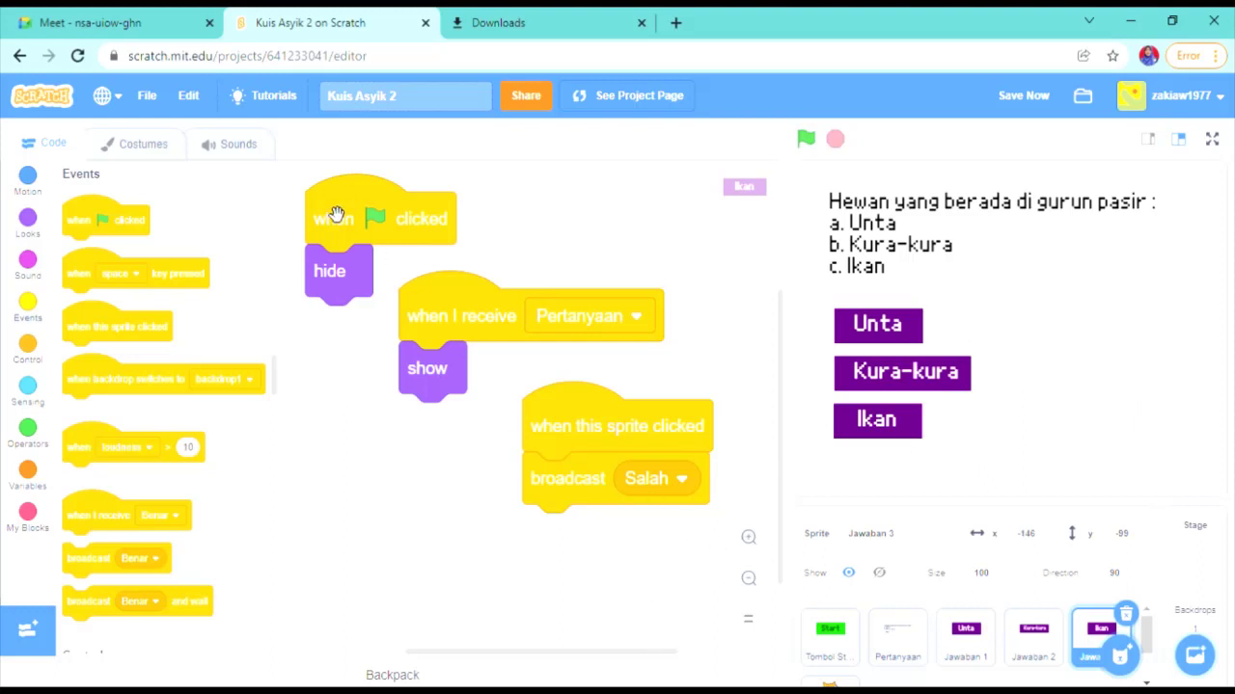
Open the project's file options
left_click(148, 100)
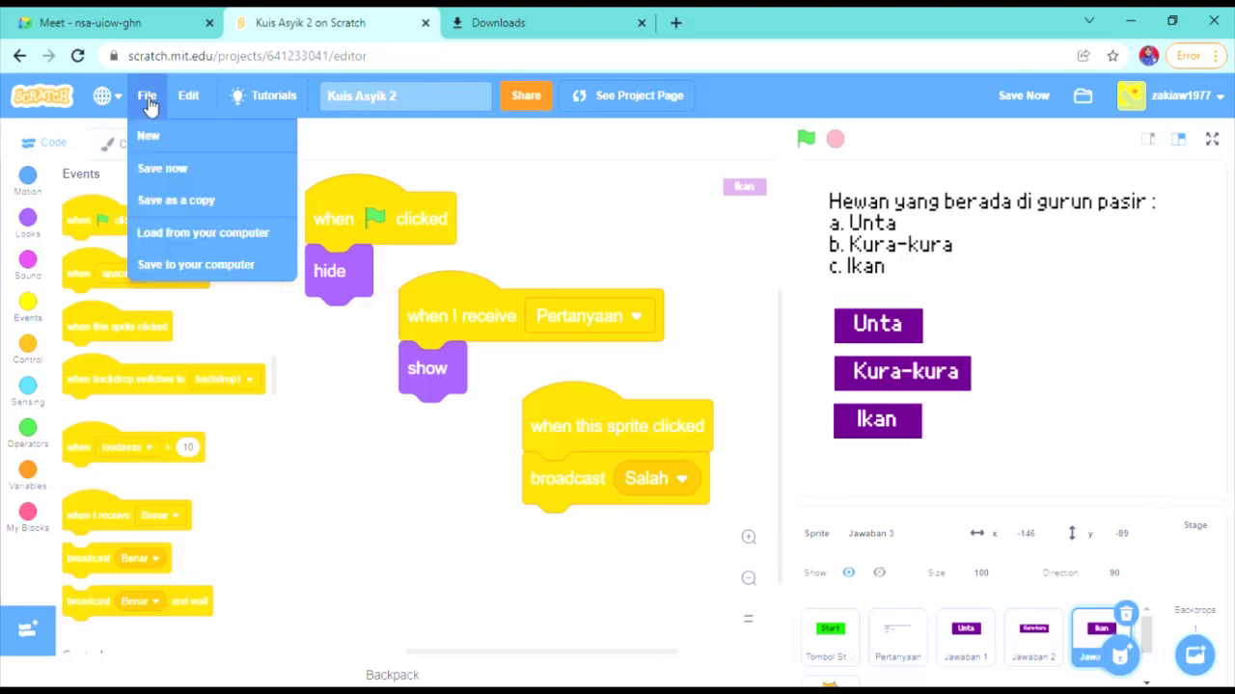